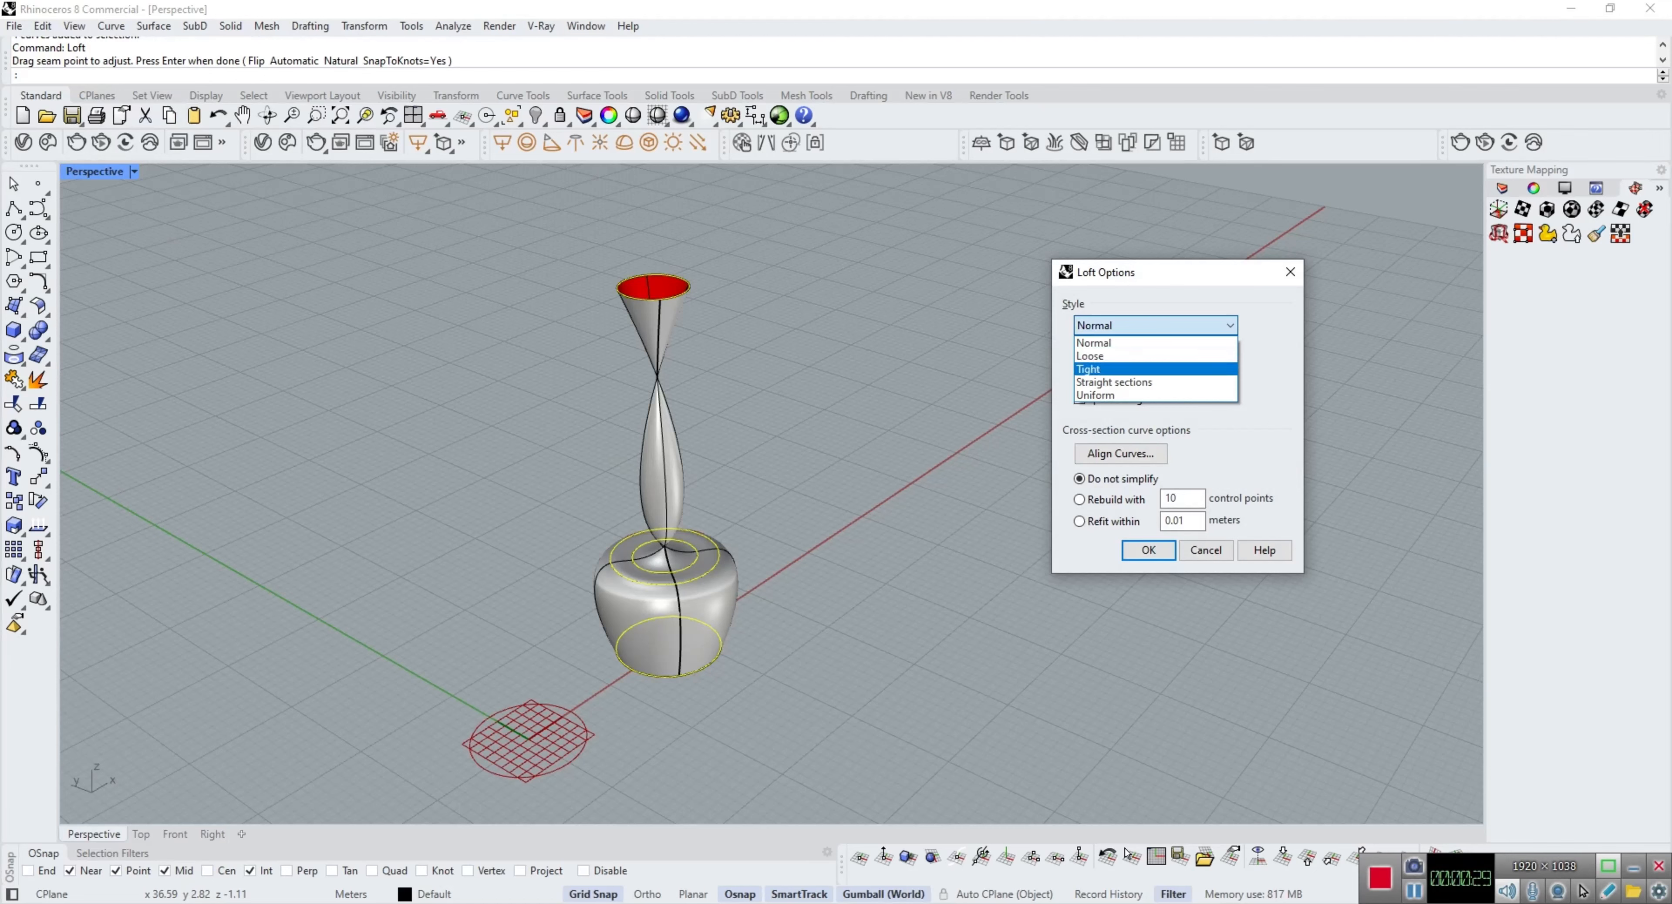
Step: Set the loft style to Tight
key("Return")
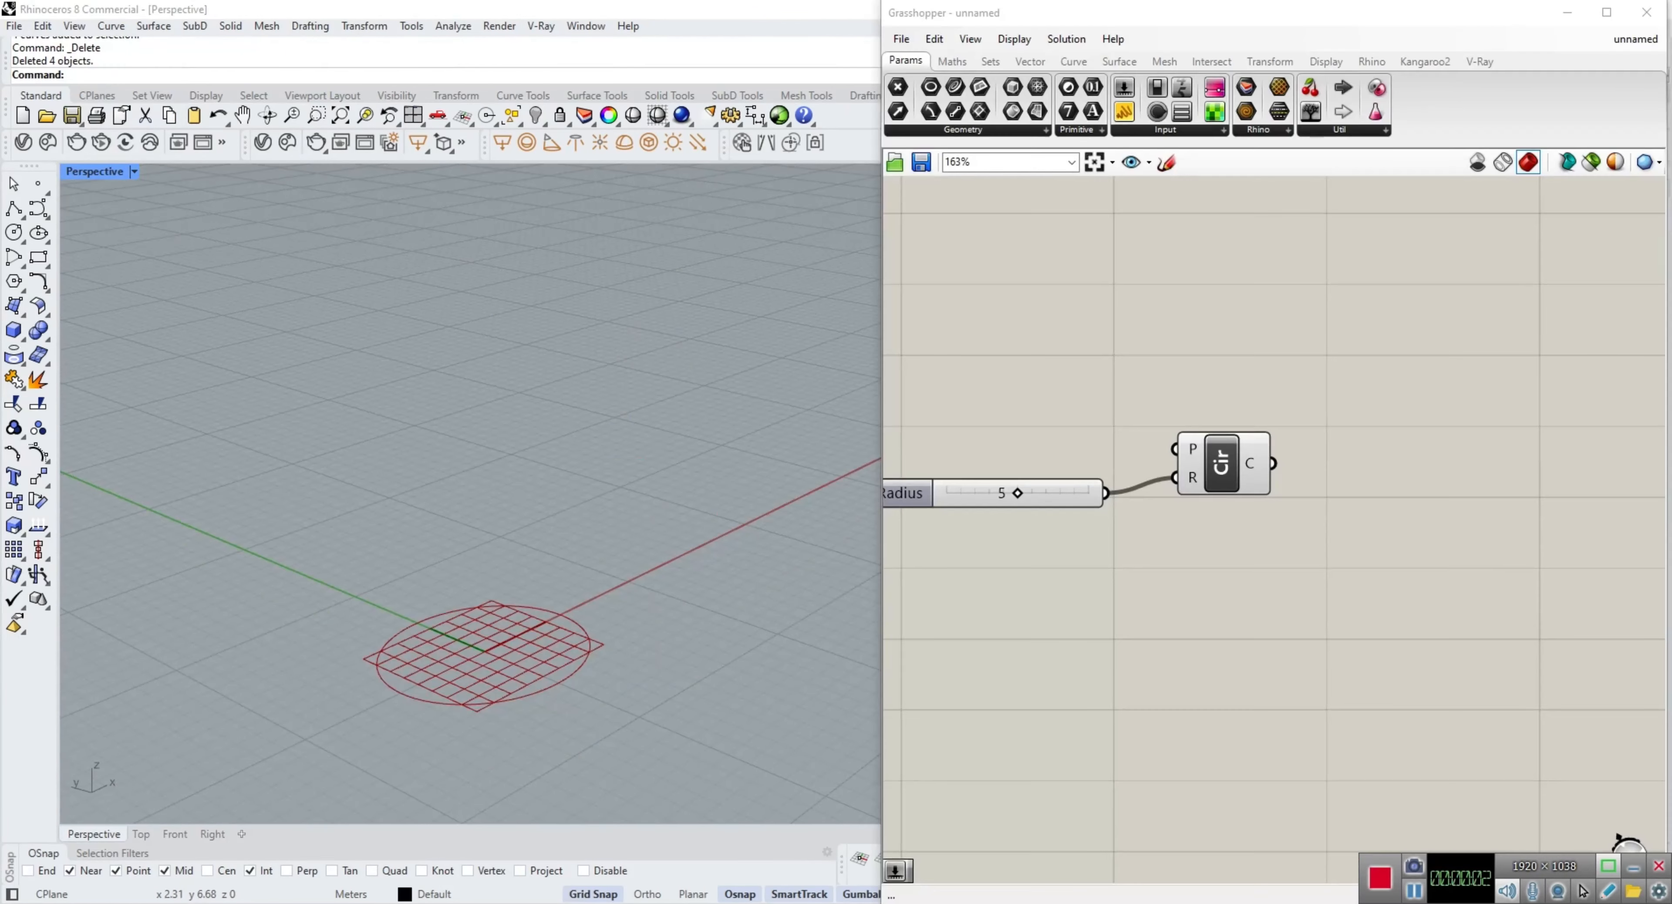
Step: Add a Move component beside the Circle component and connect the circle output to its geometry input
left_click(1222, 463)
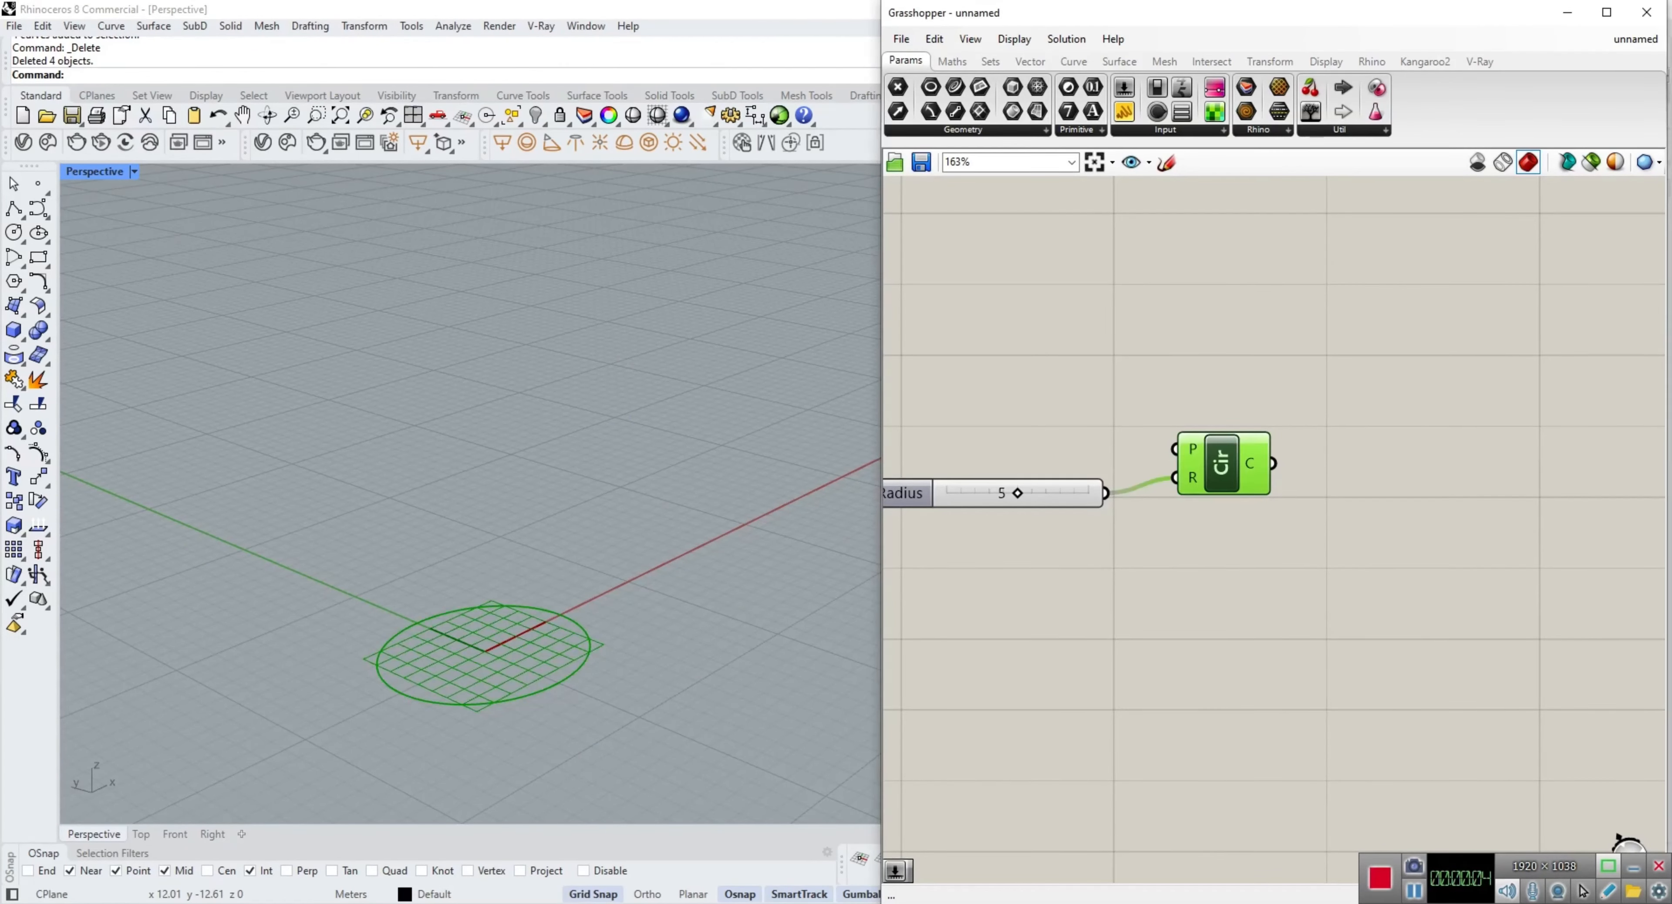
scroll(1388, 577, "down", 1)
right_click_drag(1387, 578, 1258, 577)
double_click(1258, 578)
type("move")
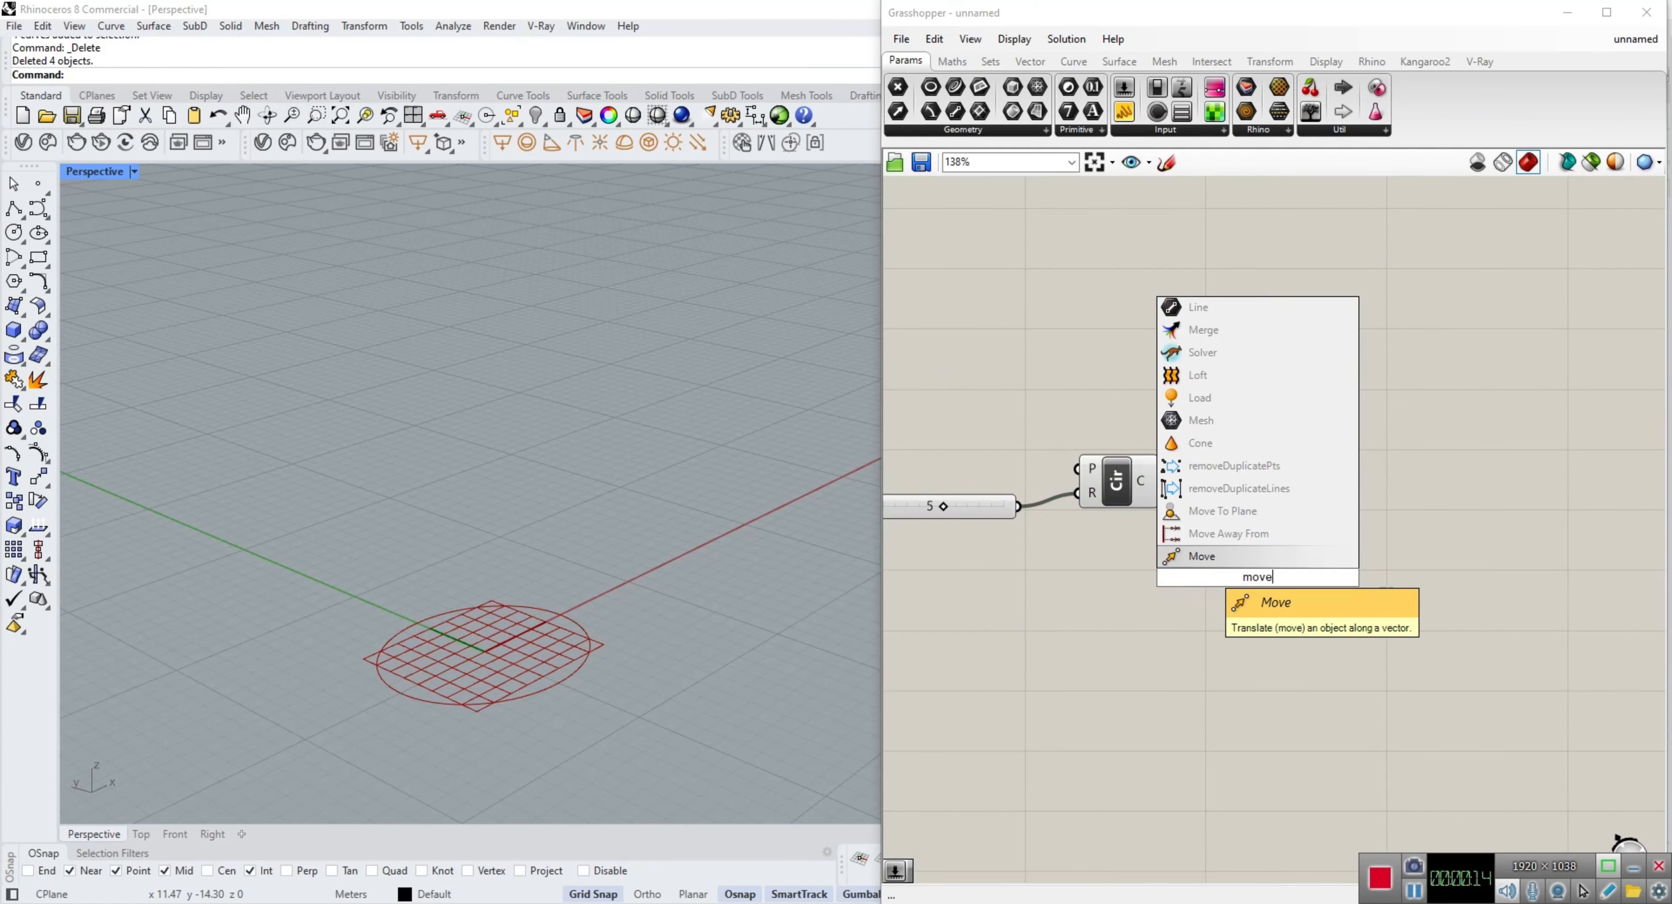
key("Return")
left_click_drag(1262, 528, 1322, 507)
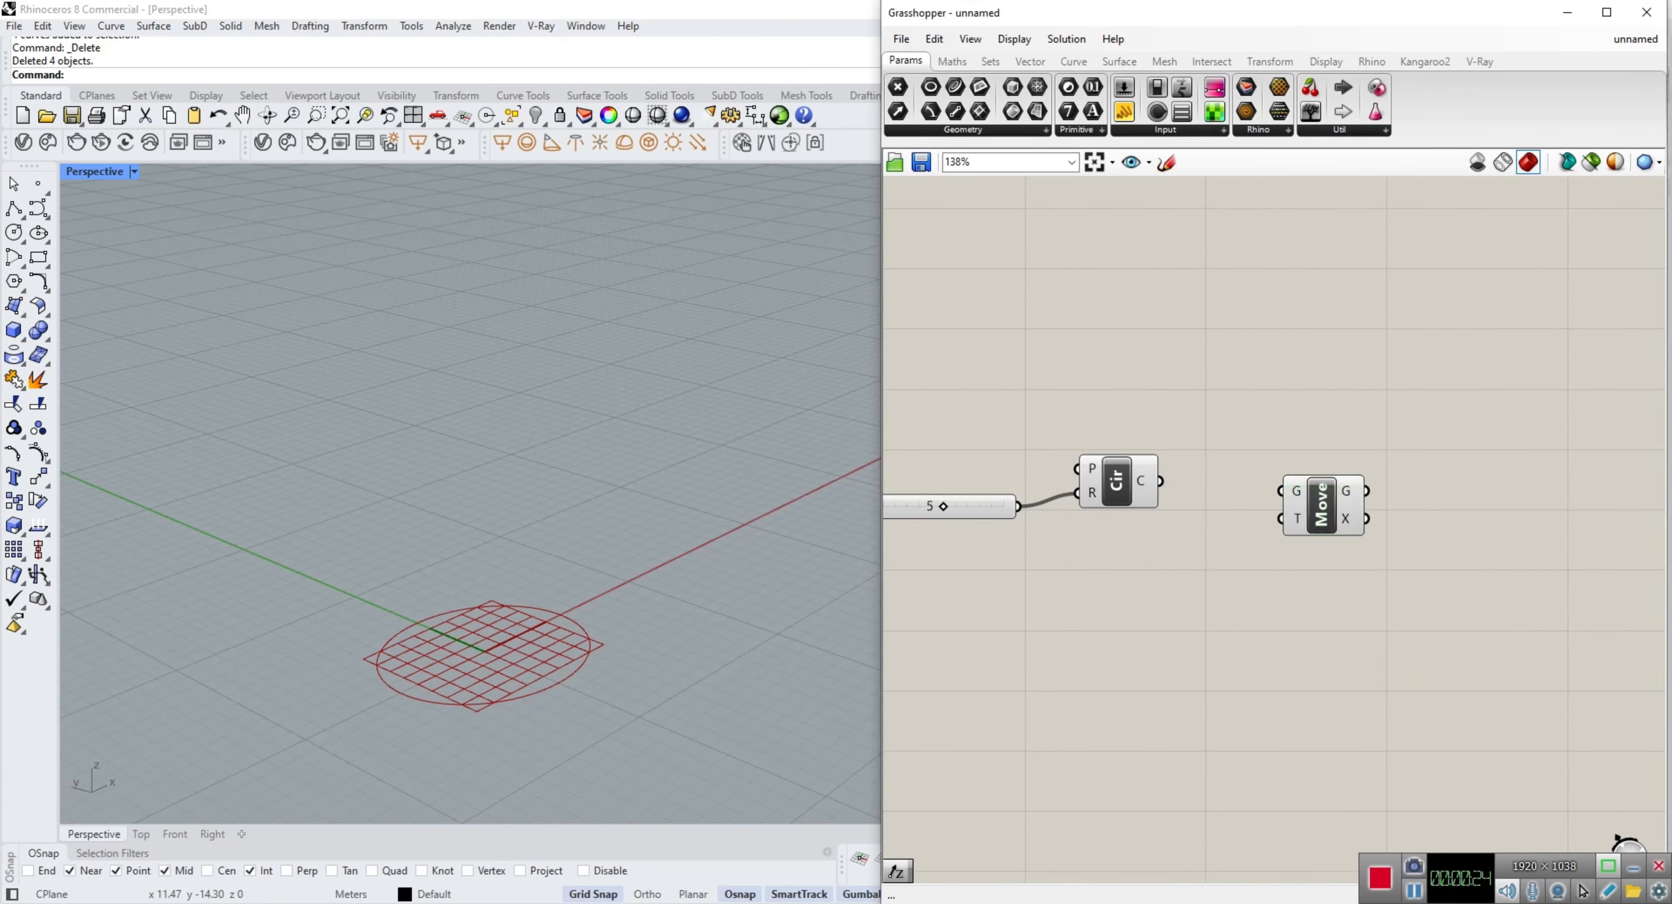
left_click_drag(1297, 495, 1304, 467)
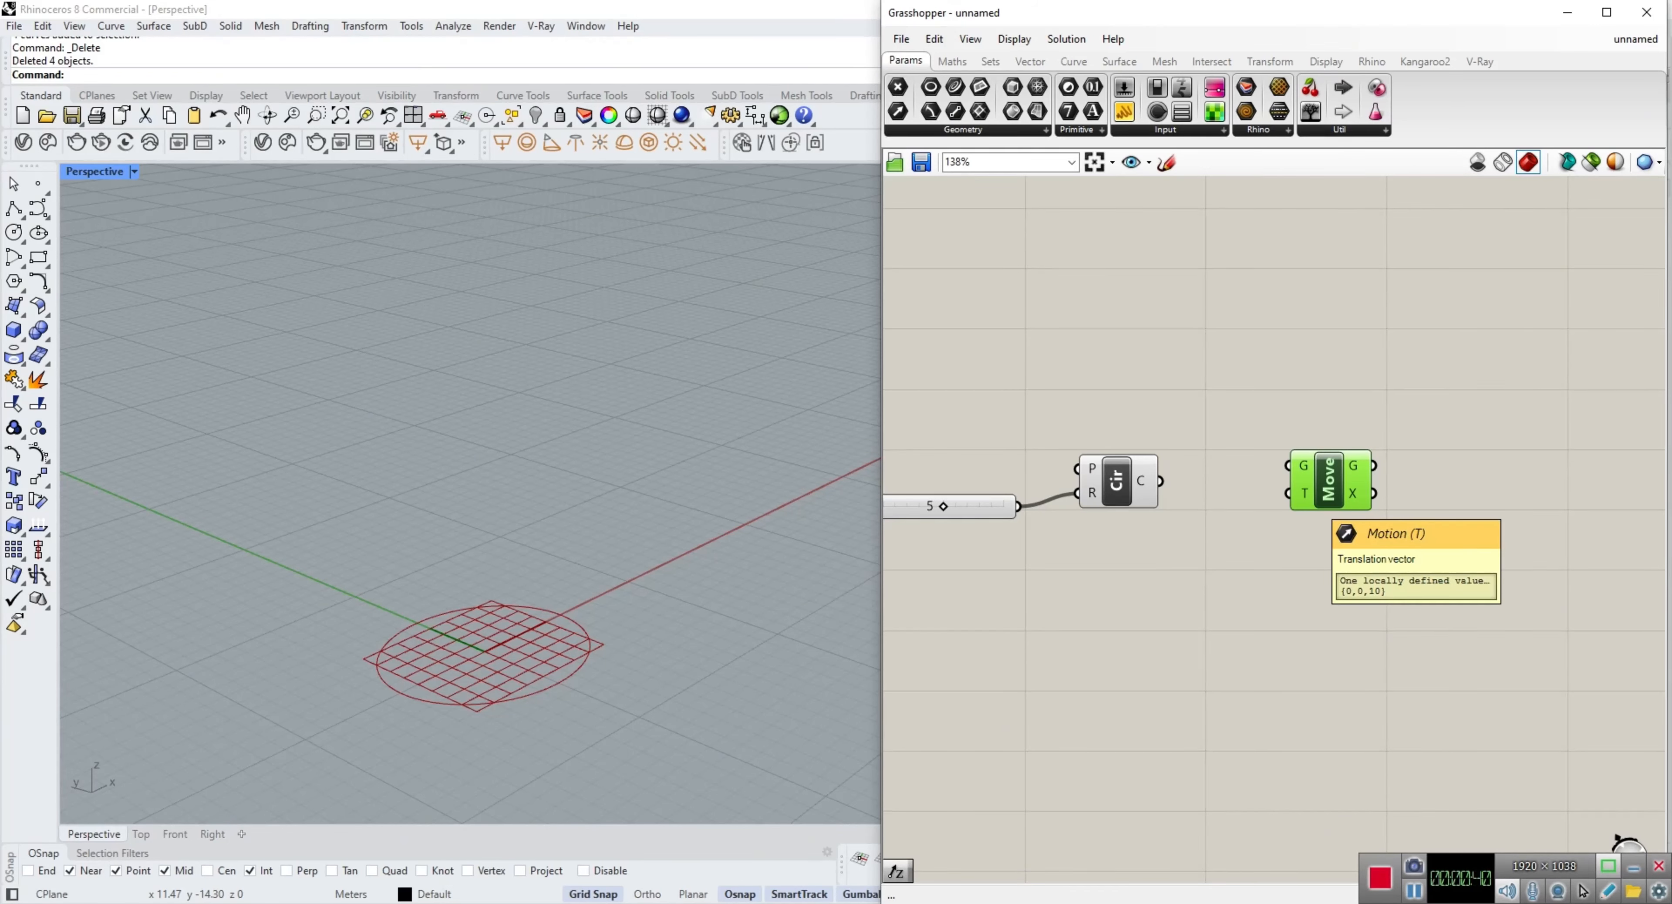
left_click(1117, 481)
left_click_drag(1161, 480, 1289, 466)
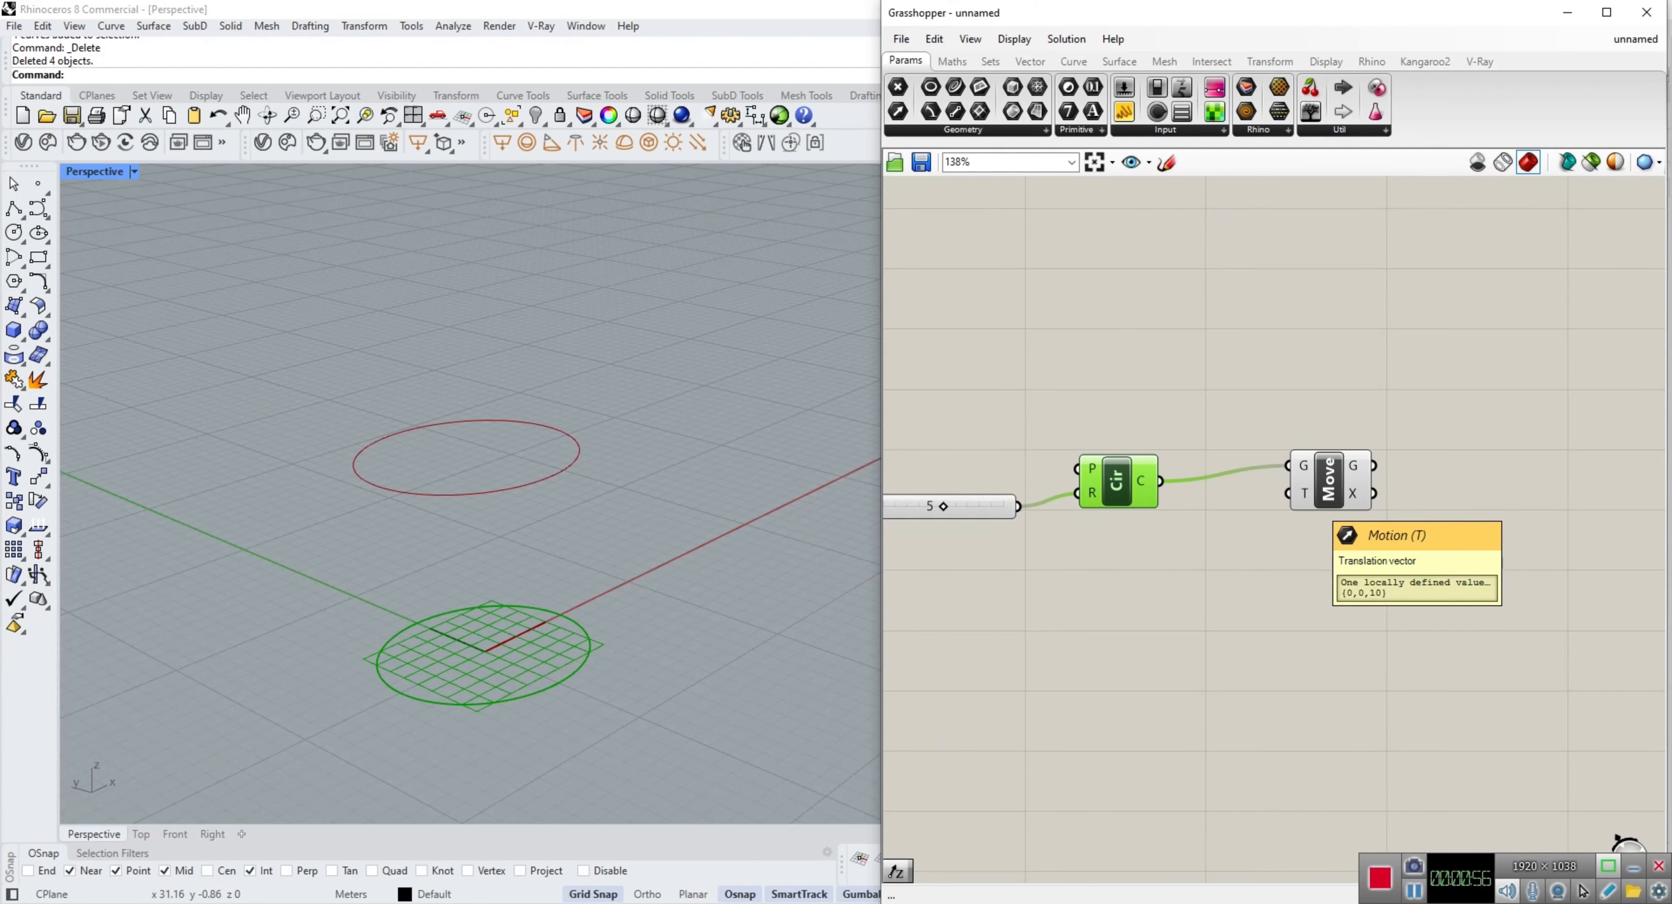
Step: Add a Unit Z component below the circle and connect its vector to the Move component's motion input
double_click(1177, 555)
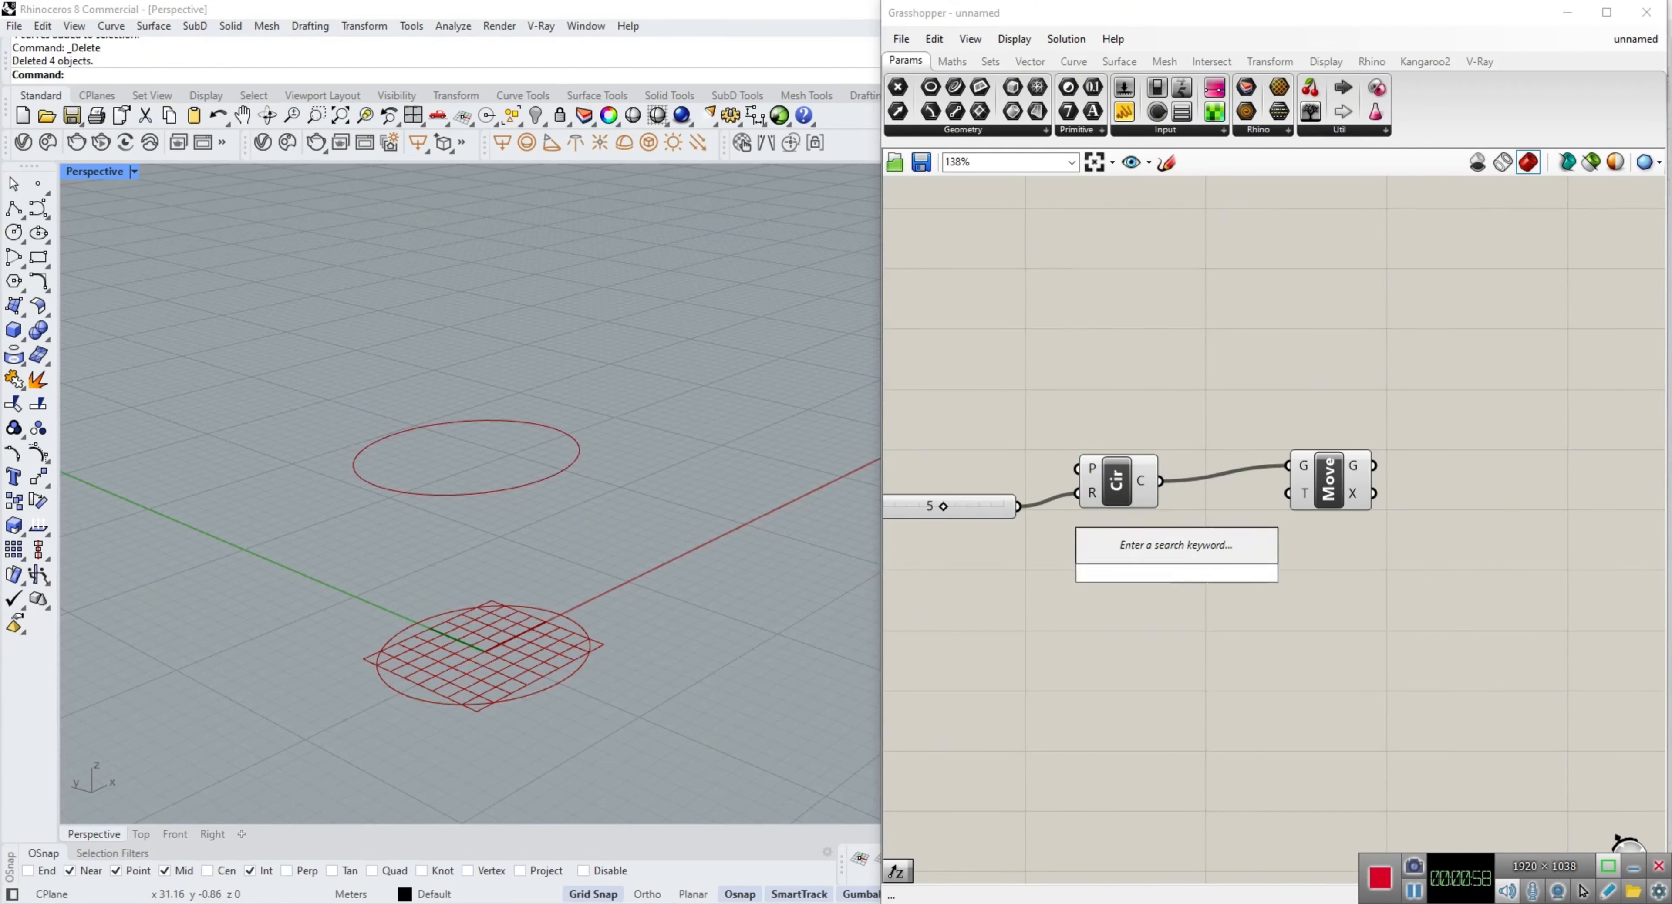
type("z")
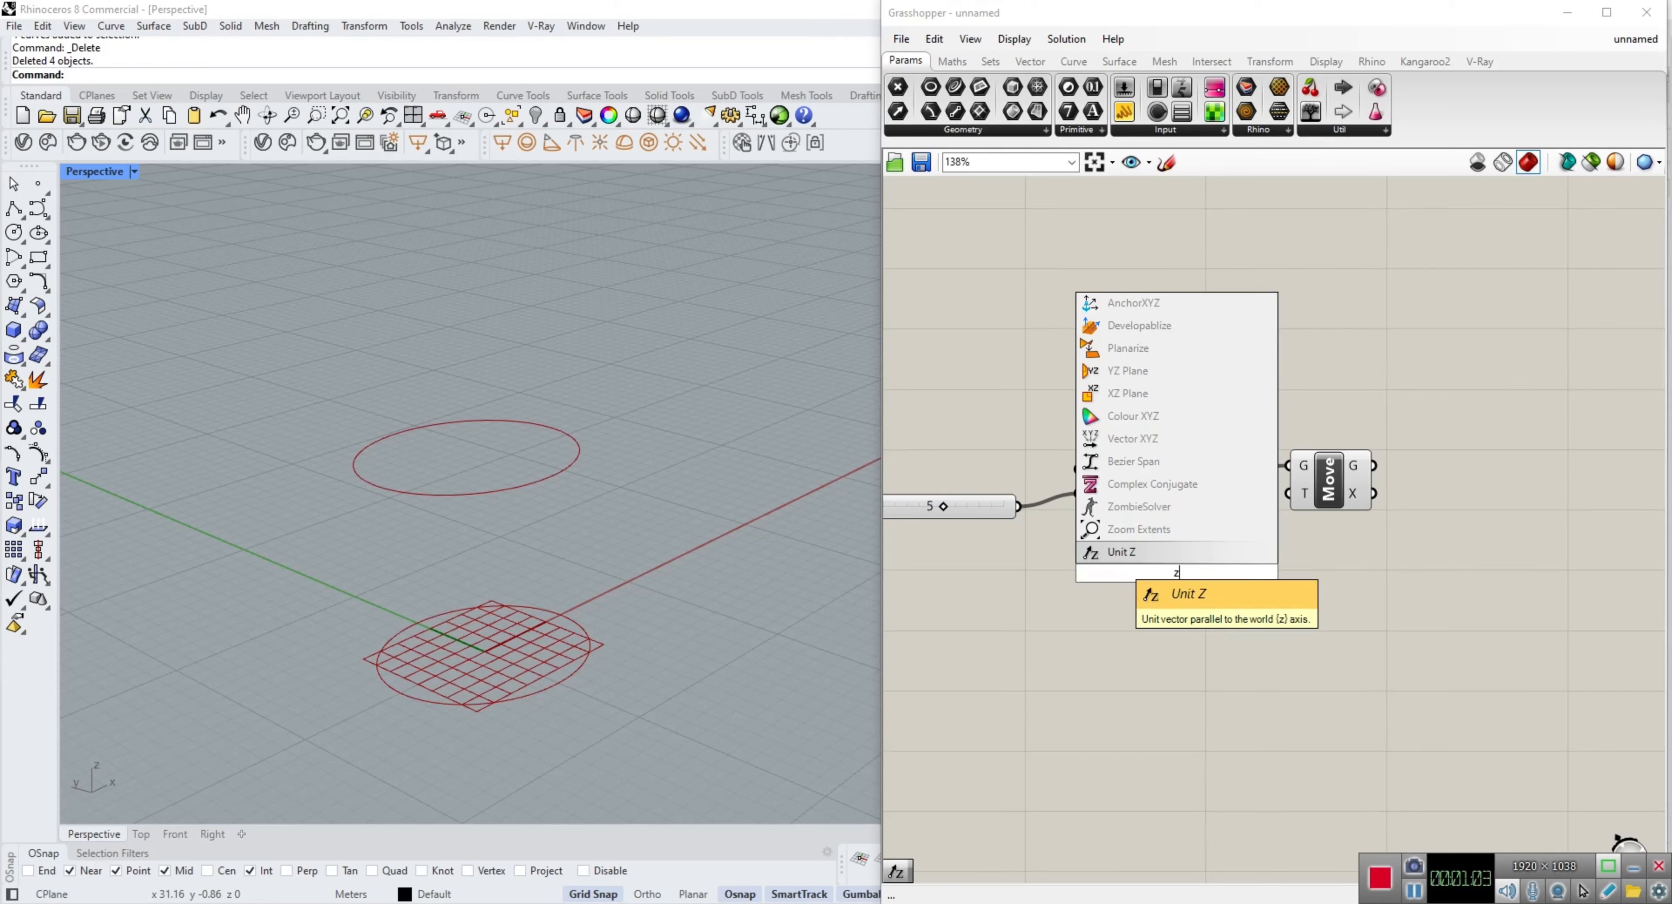
key("Return")
left_click_drag(1196, 572, 1196, 597)
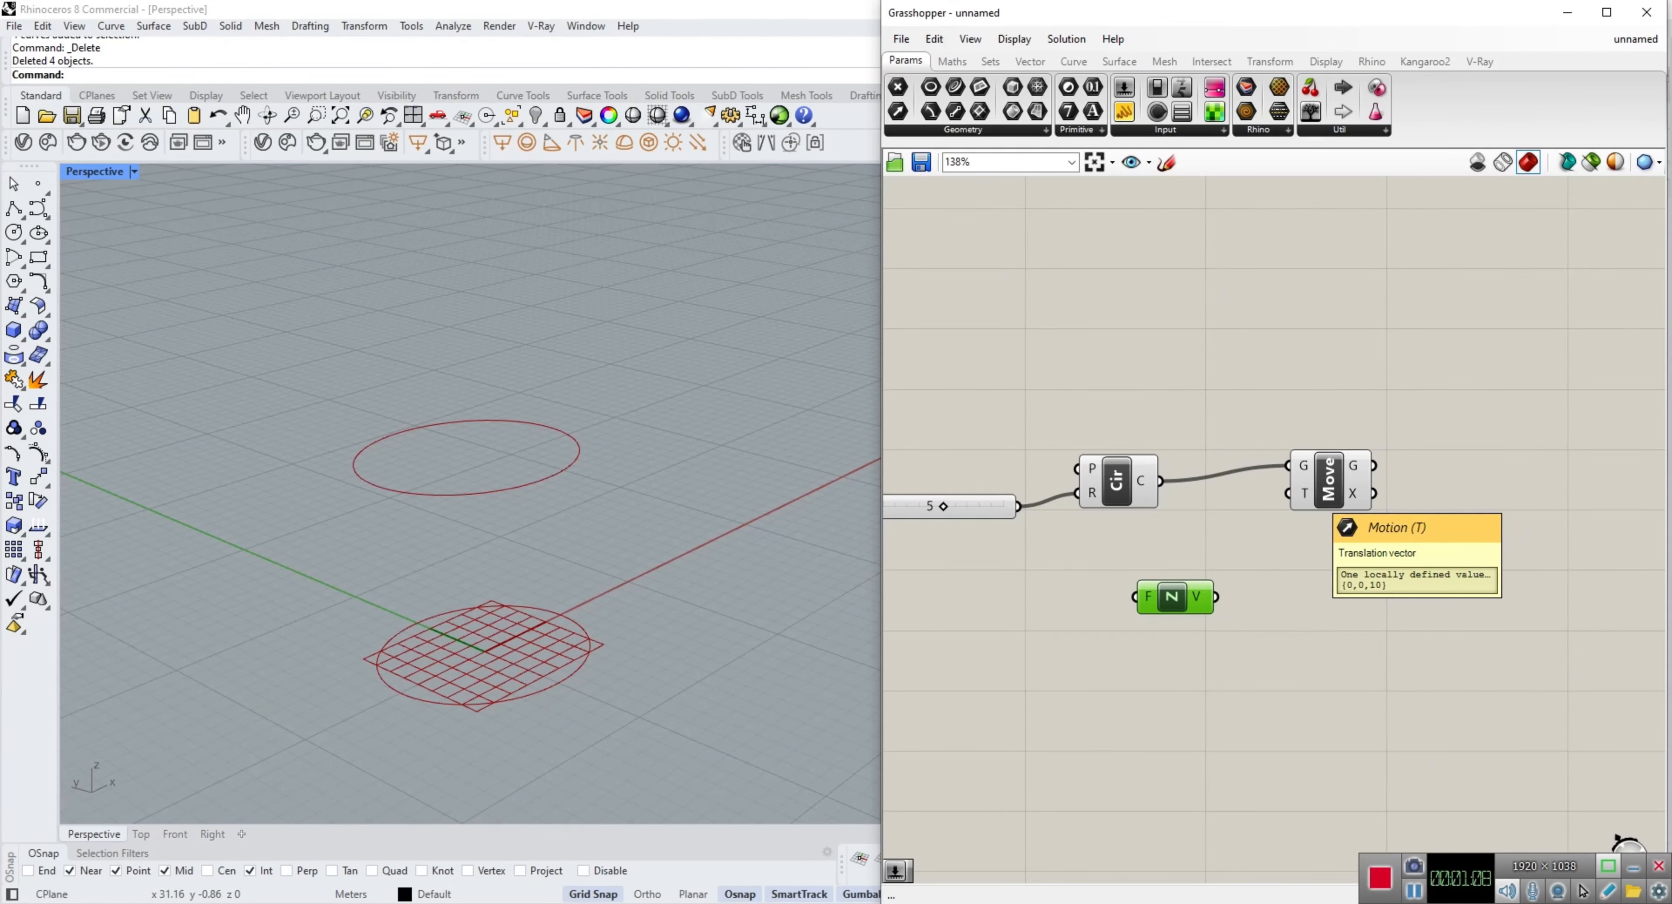
left_click_drag(1215, 596, 1288, 494)
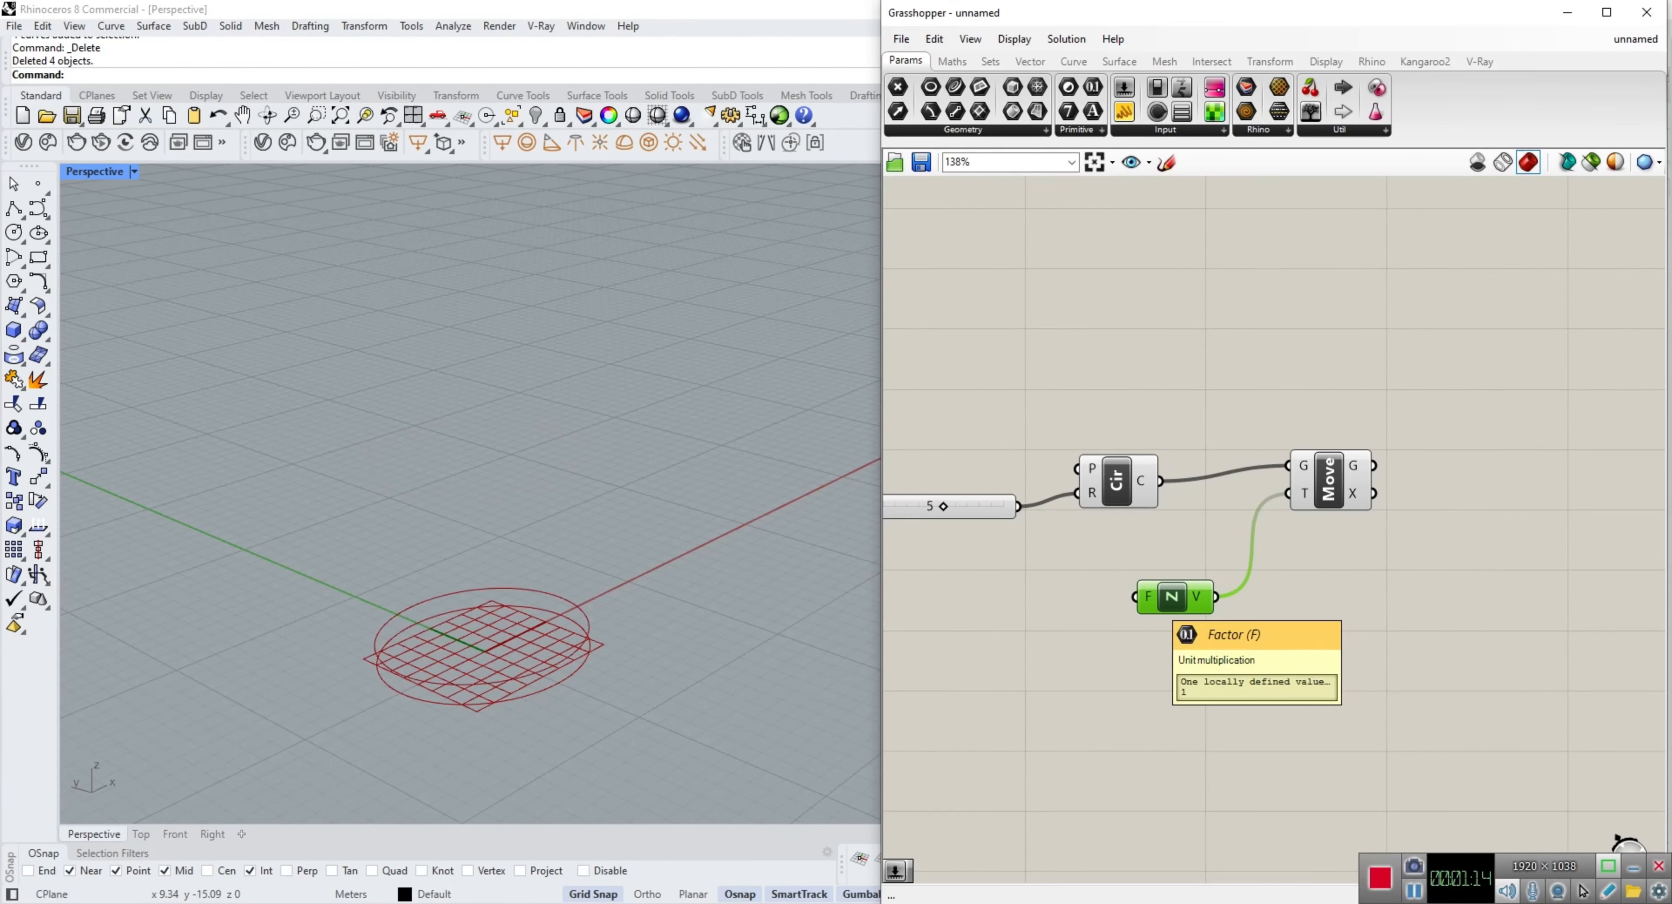
Step: Duplicate the Radius slider, place the copy beside Unit Z and connect it to the Unit Z factor input
right_click_drag(1097, 633, 1226, 622)
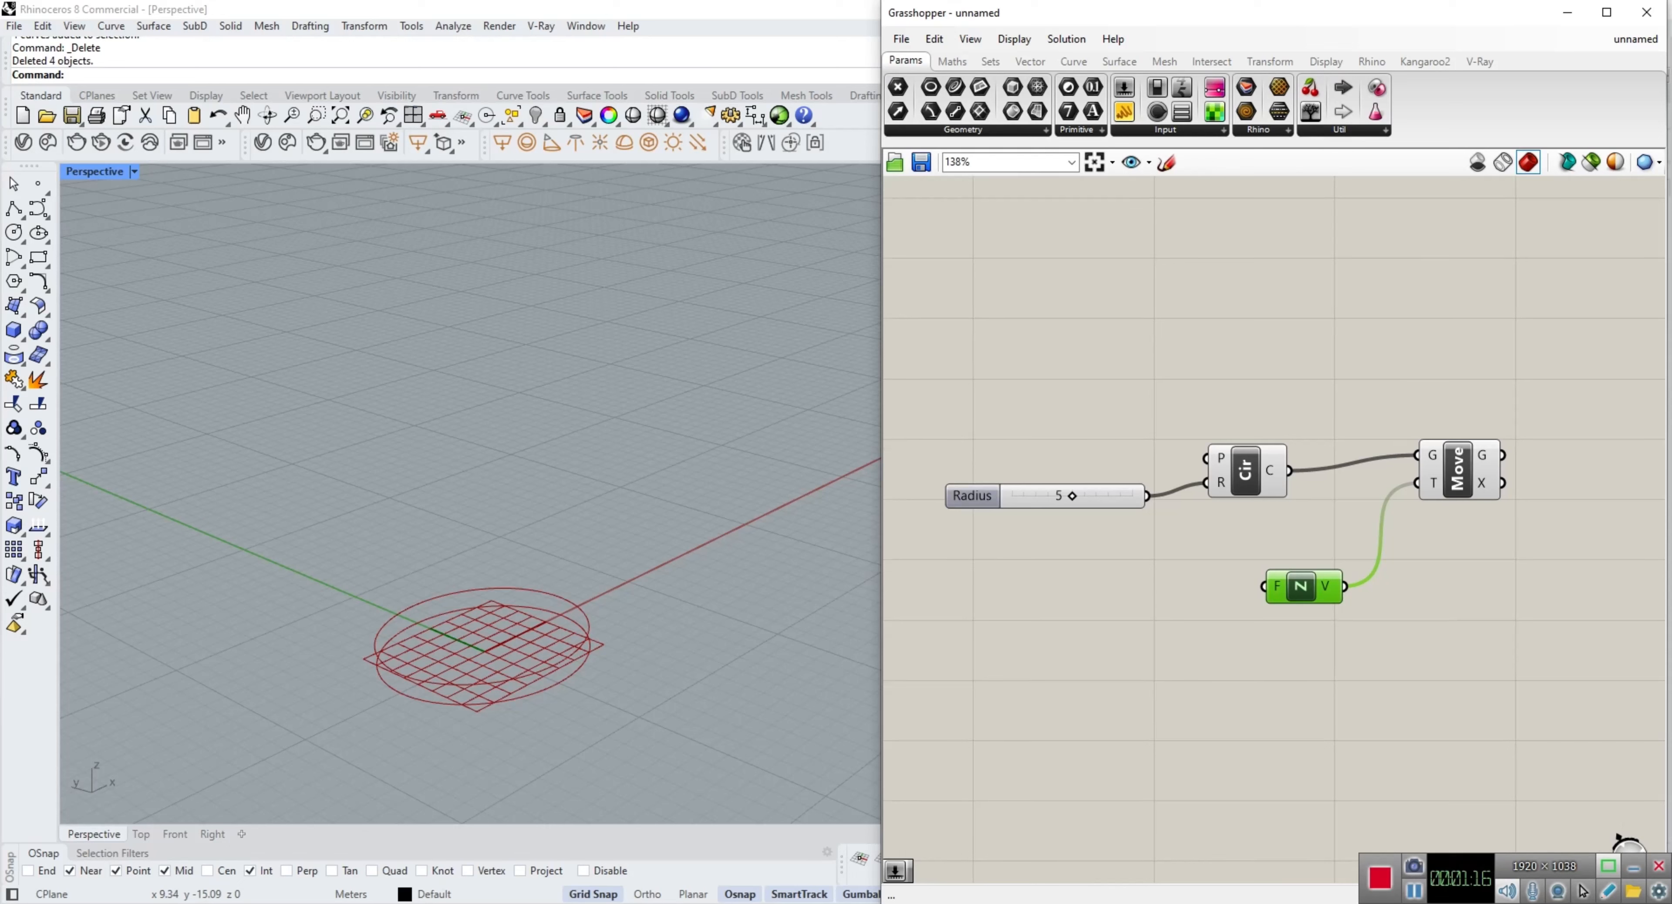
left_click(1106, 499)
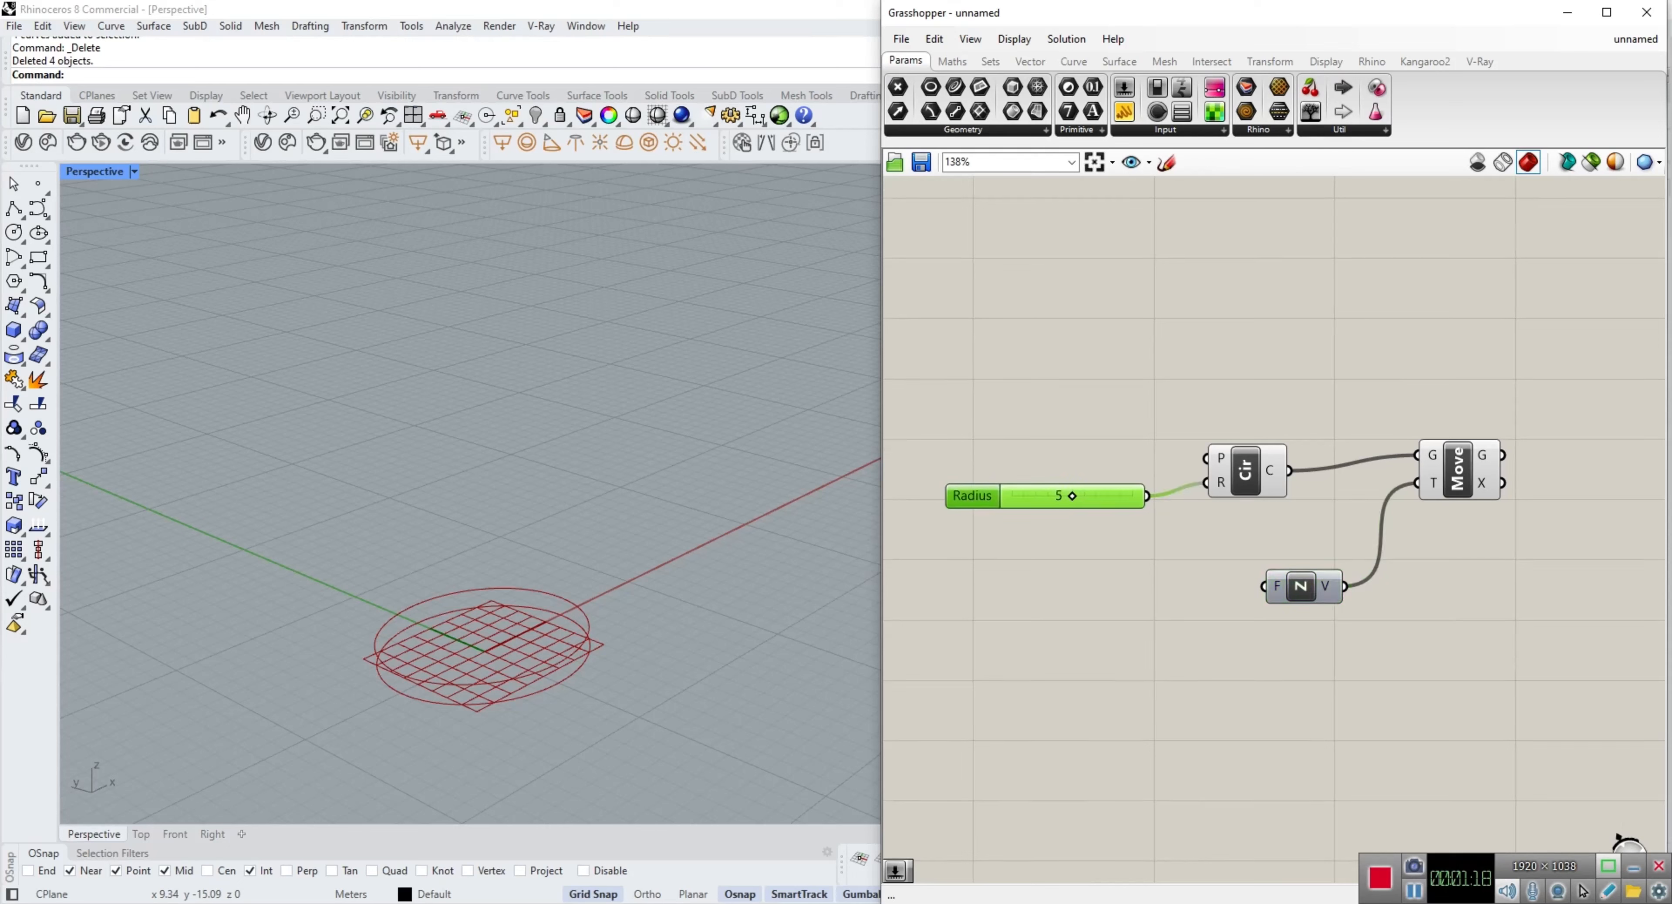
key("ctrl+c")
key("ctrl+v")
left_click_drag(1106, 506, 1190, 579)
left_click_drag(1190, 579, 1263, 586)
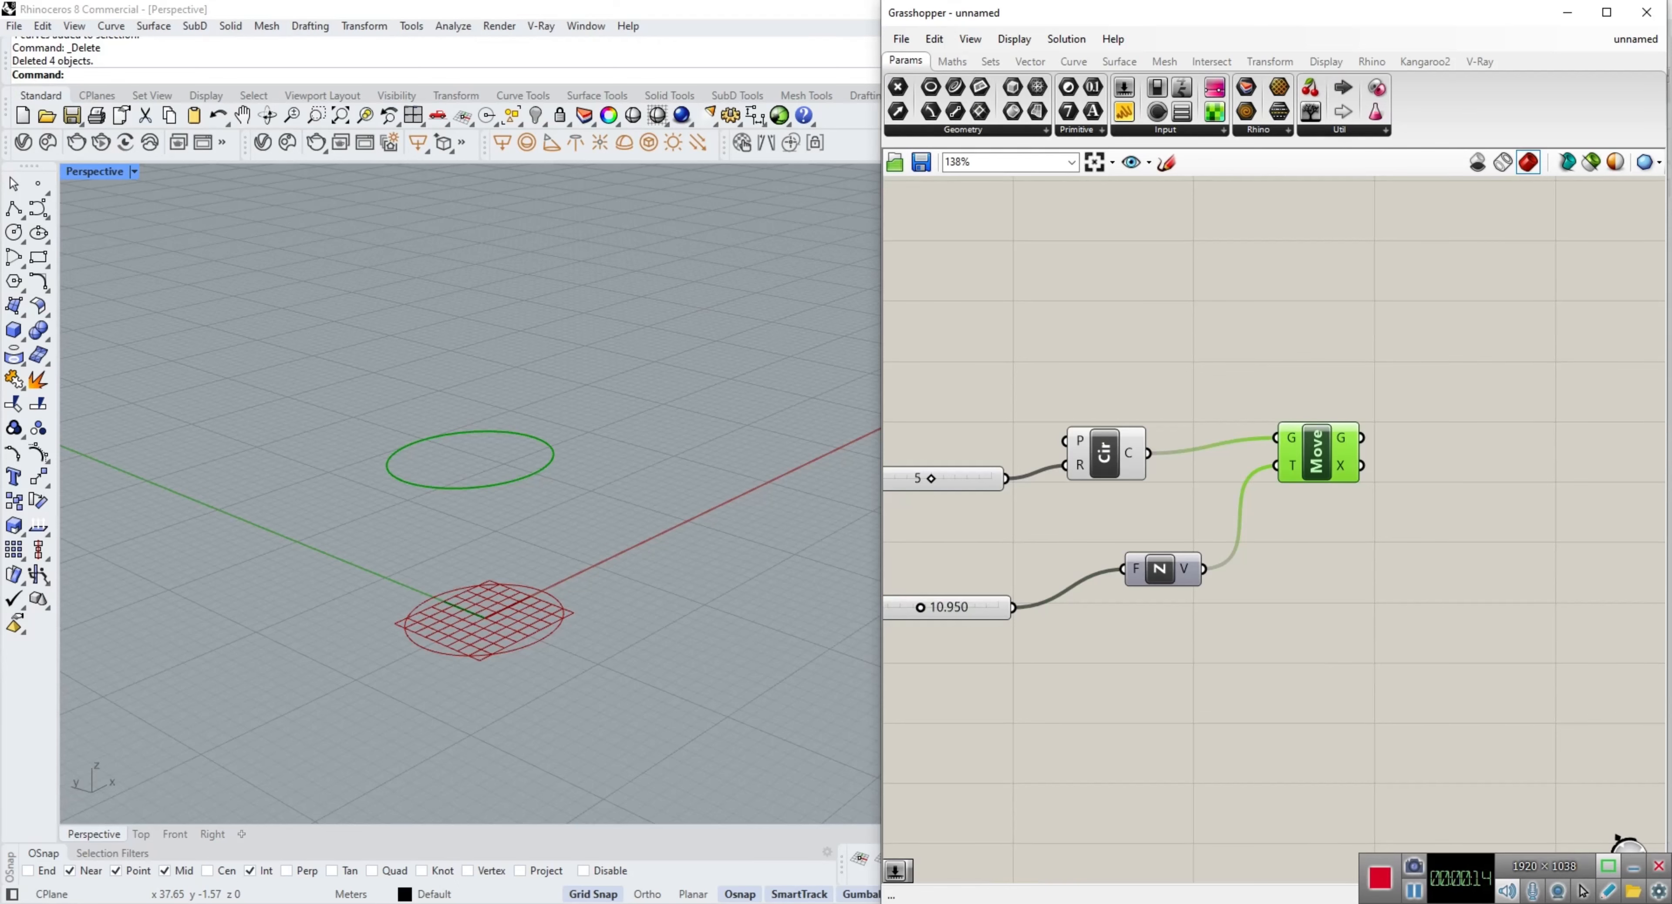
Step: Add a Scale component in line with Move and connect the moved circle to its geometry input
double_click(1337, 480)
type("sca")
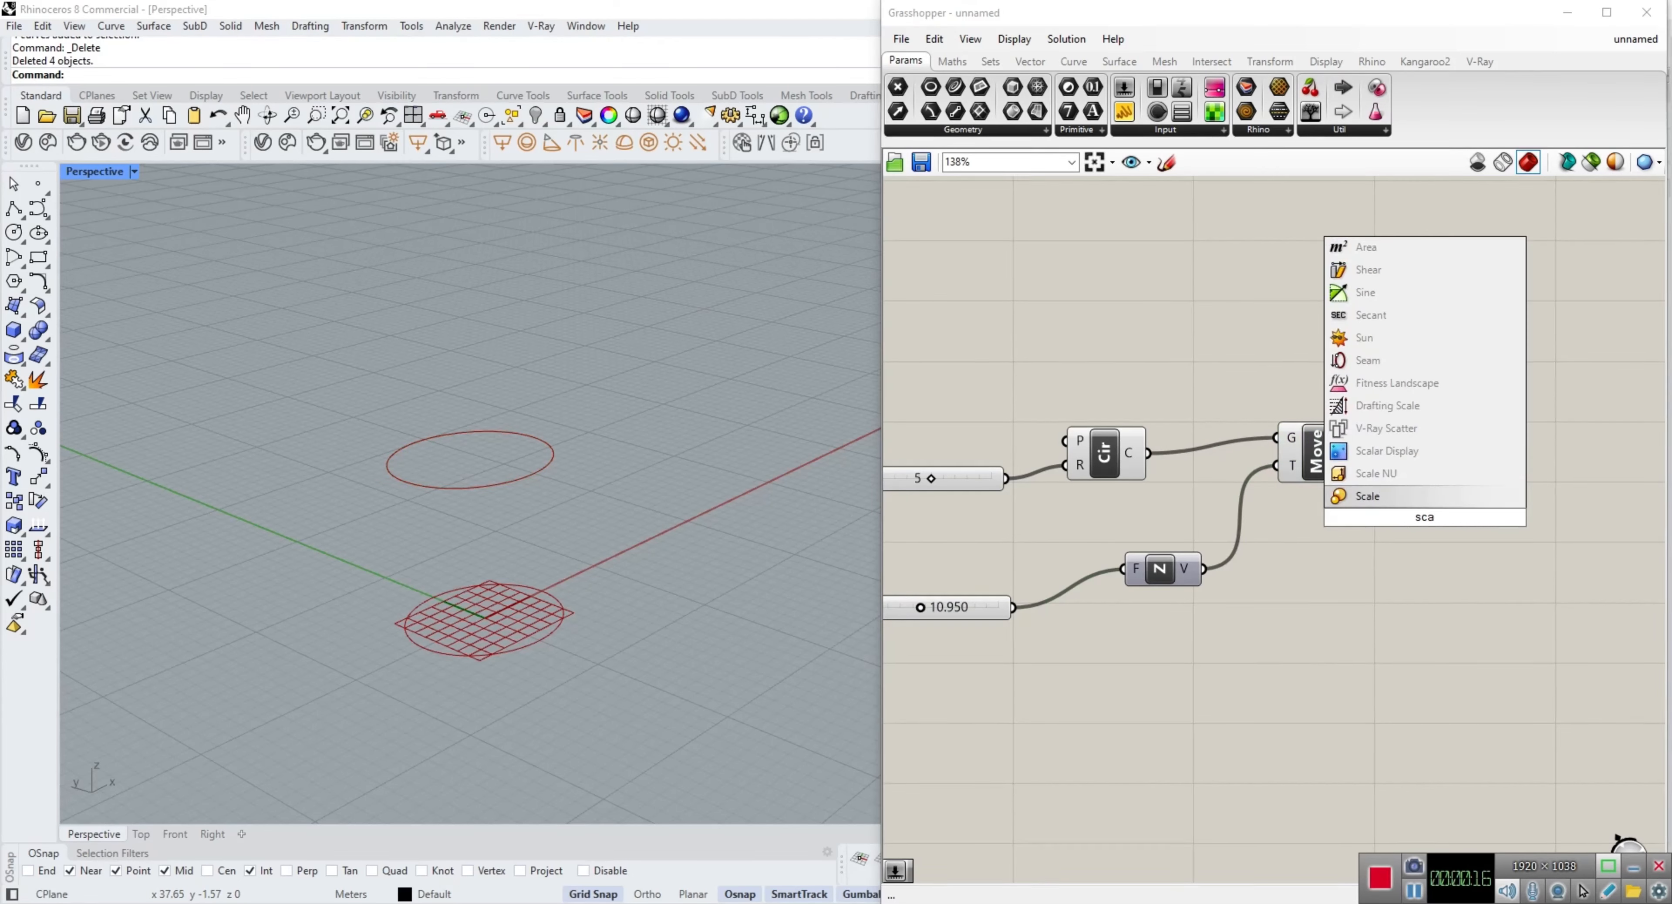
left_click(1395, 497)
left_click_drag(1421, 513, 1486, 492)
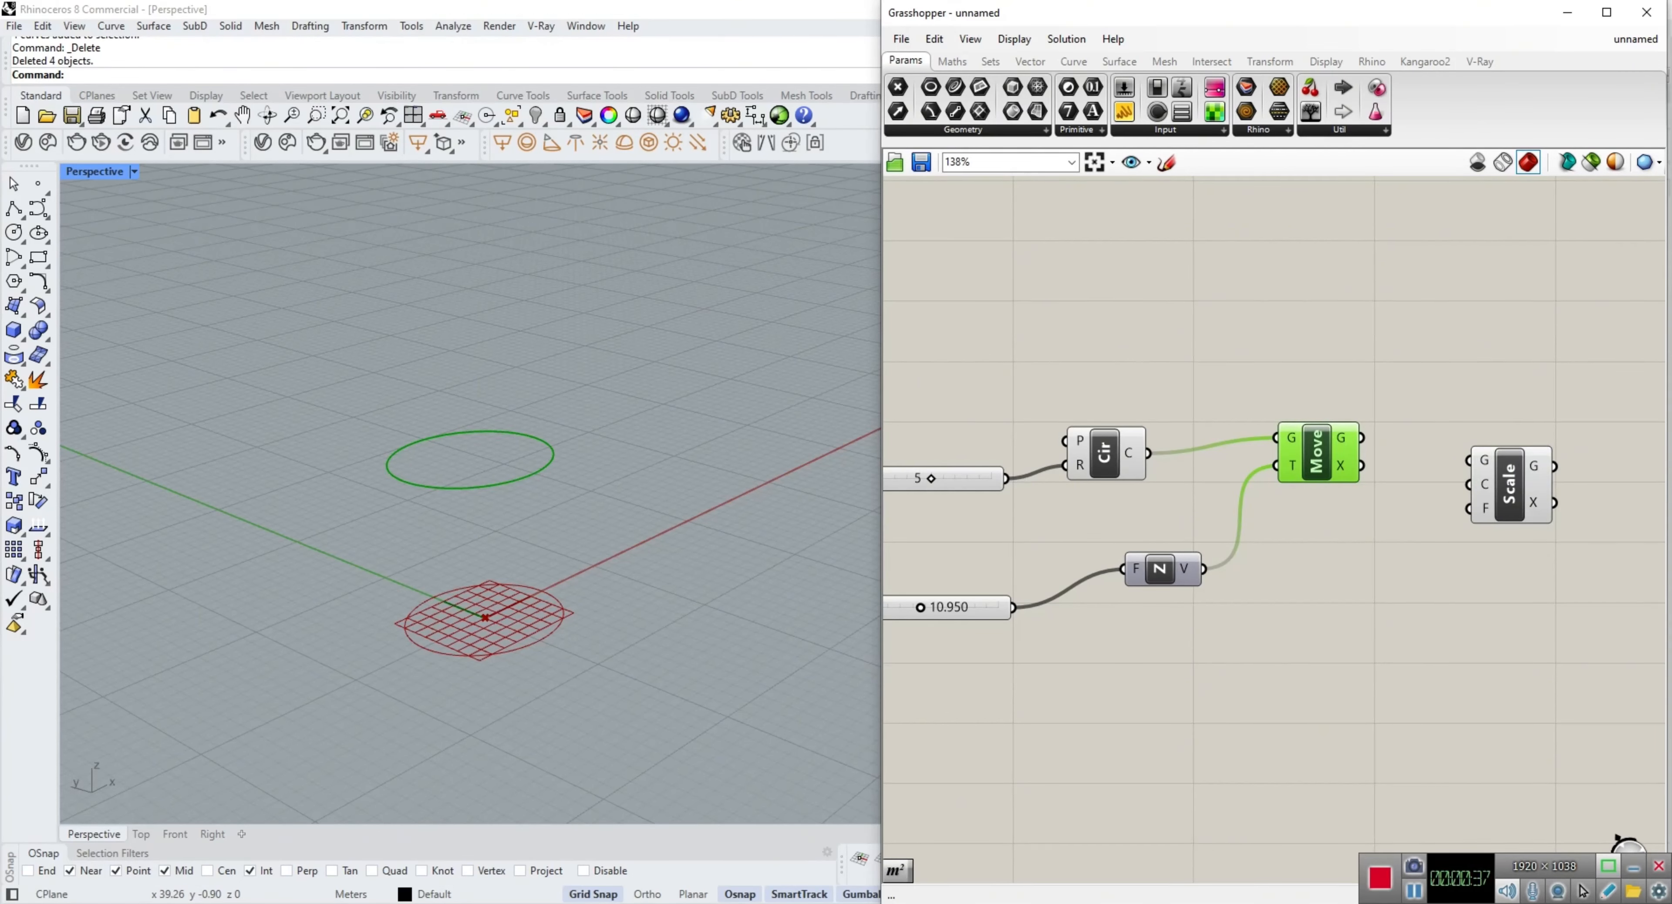
left_click_drag(1361, 438, 1468, 460)
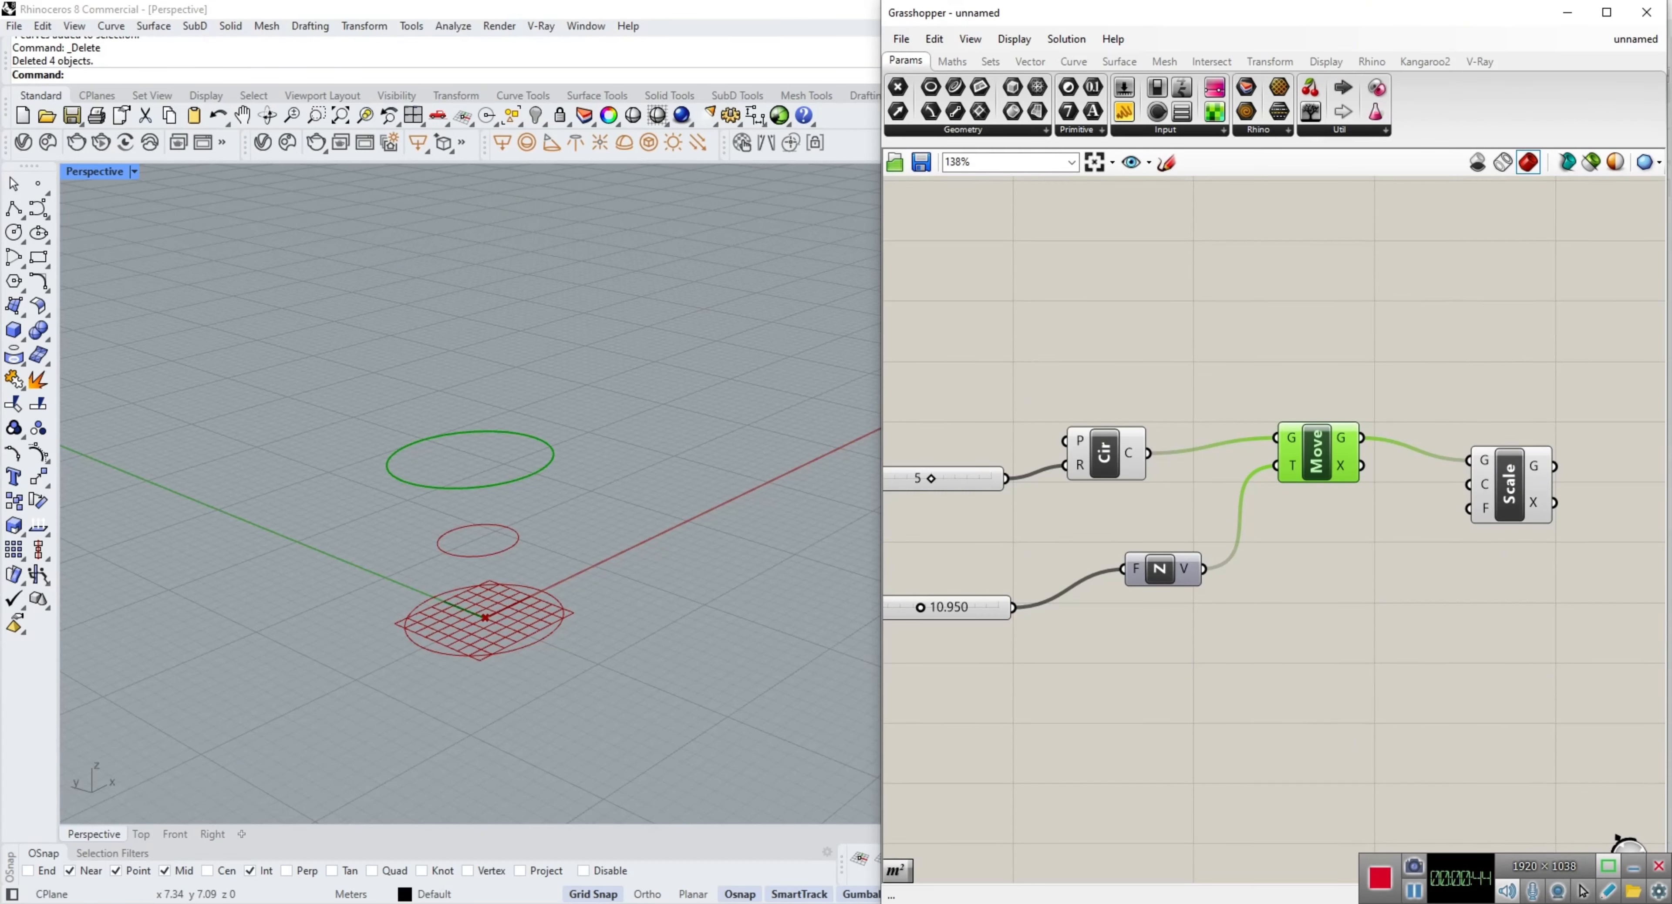
left_click(571, 491)
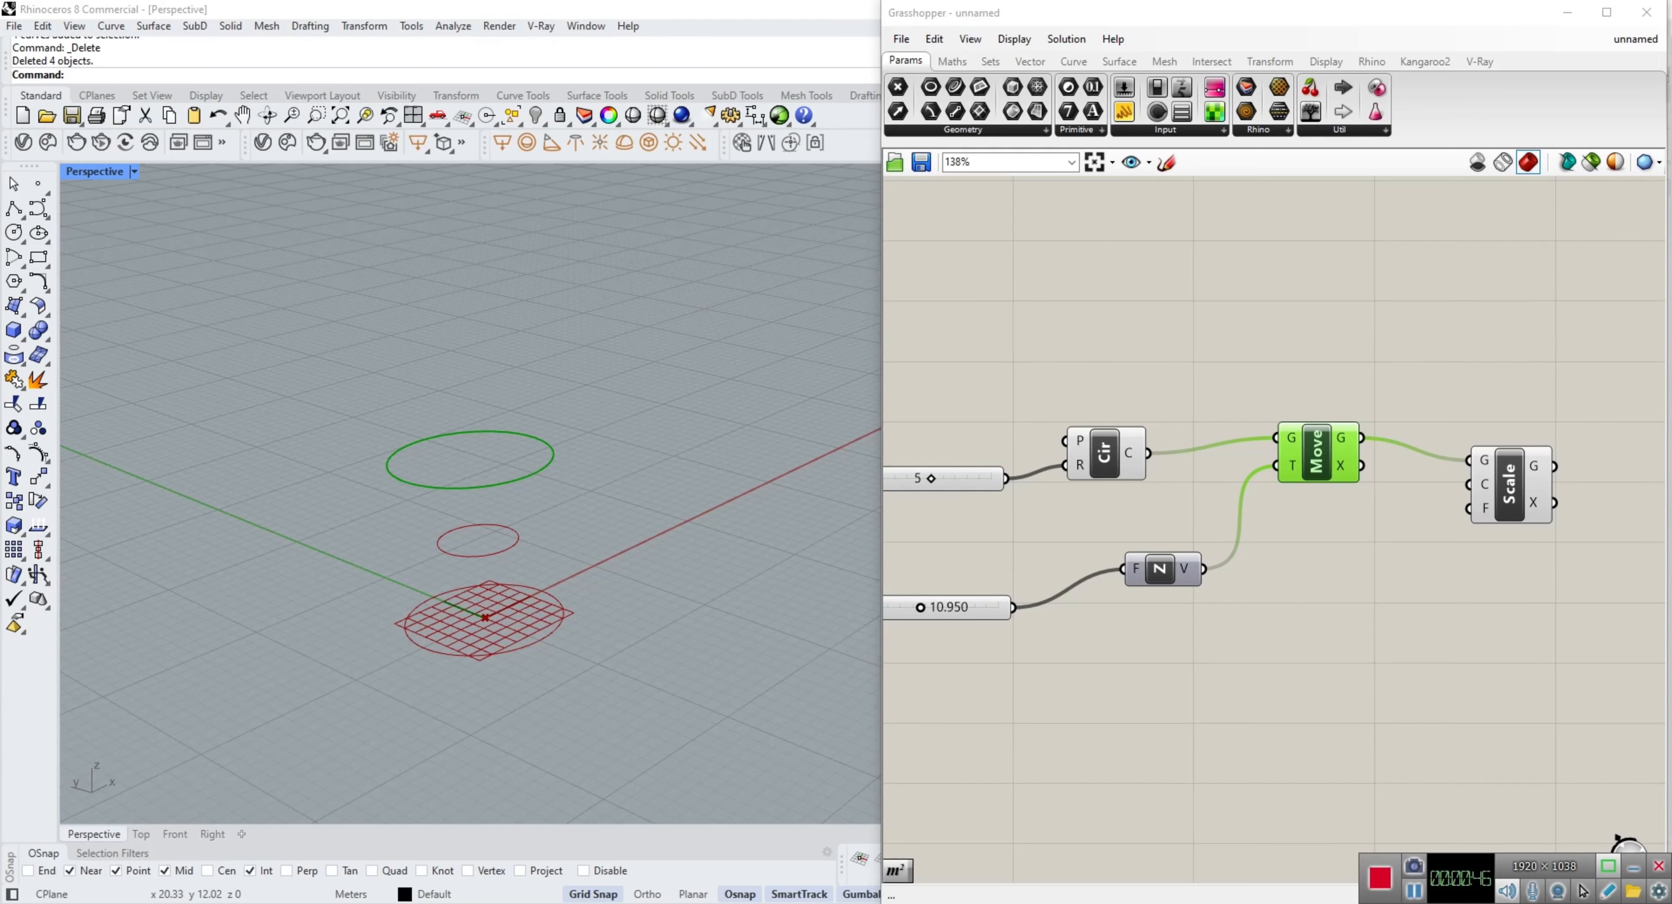
left_click(1509, 485)
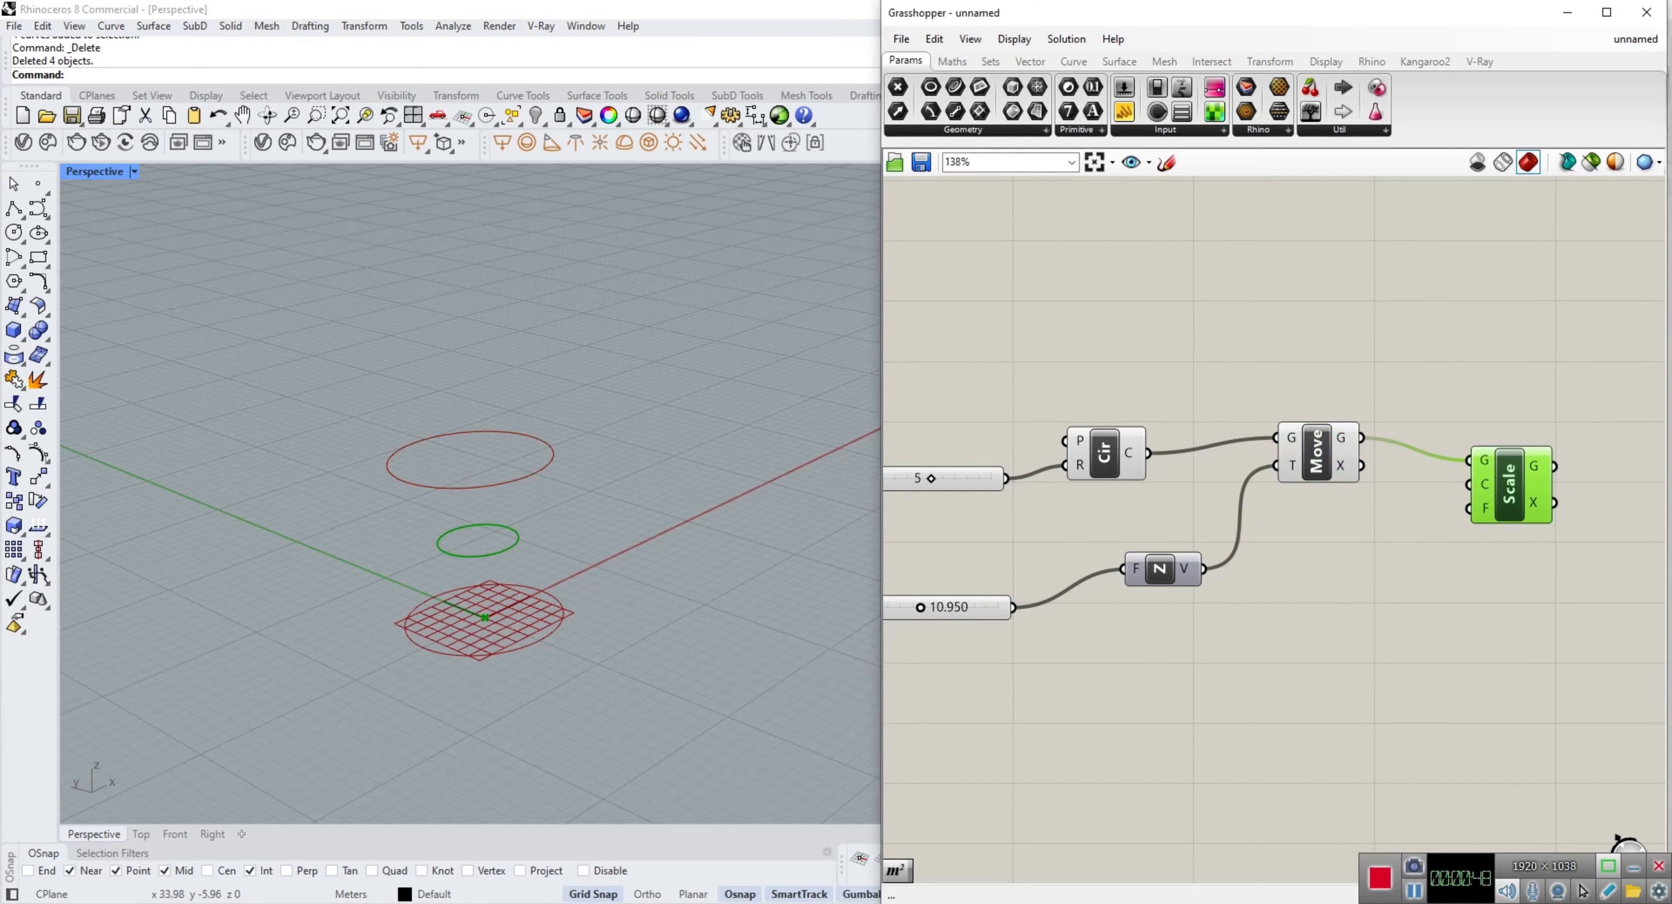
left_click(1317, 459)
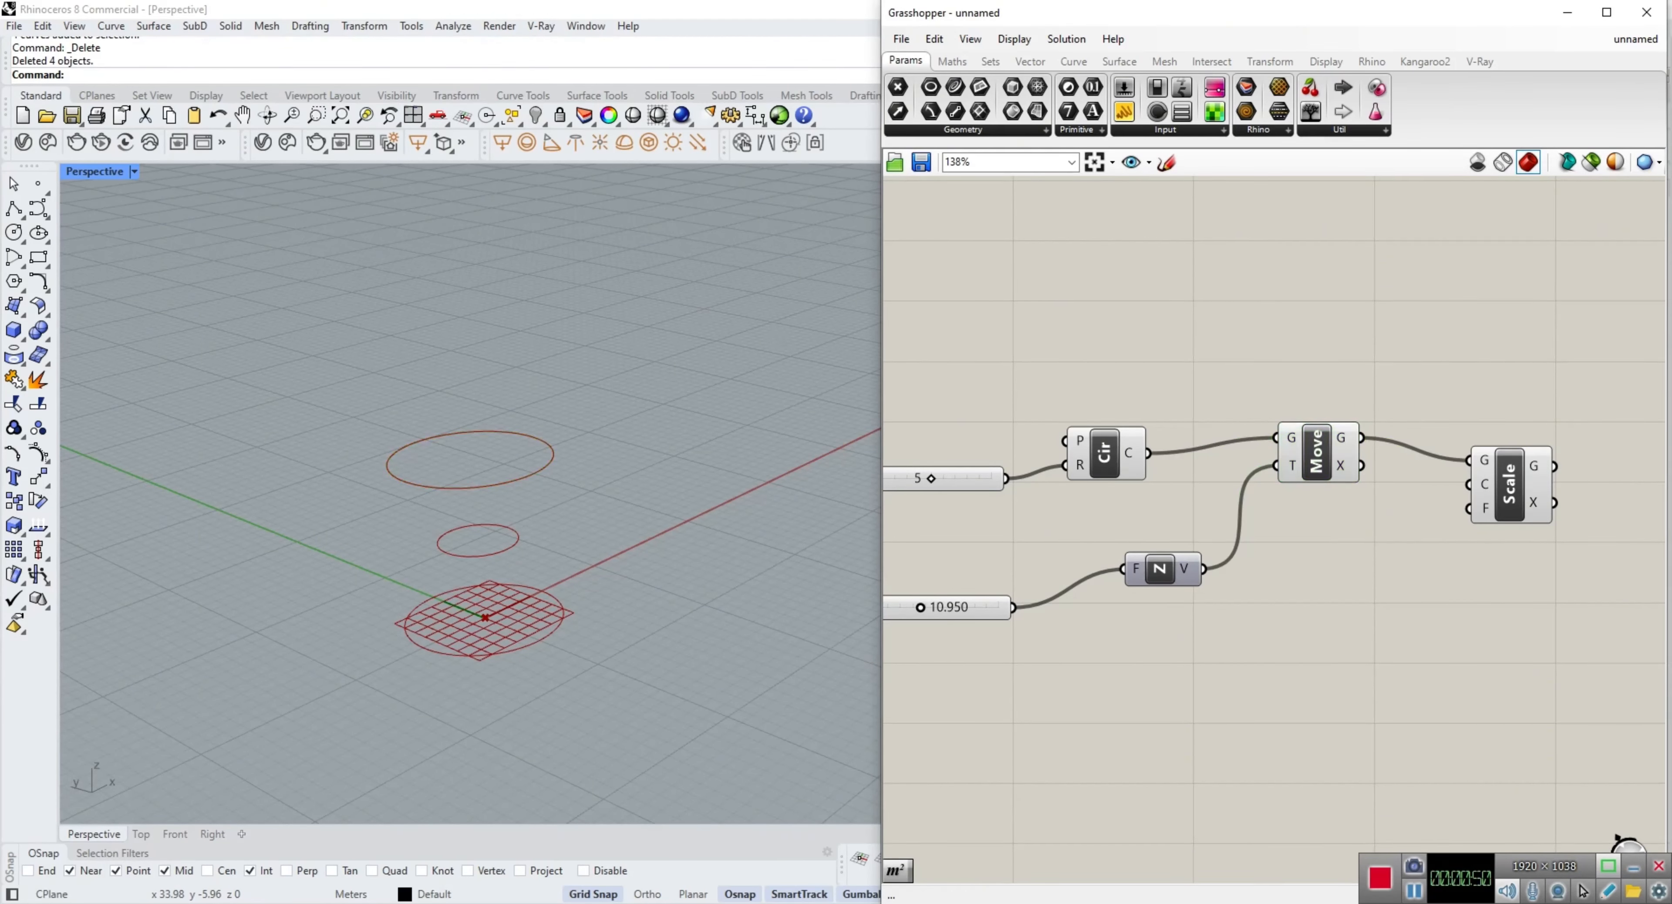
left_click_drag(1484, 484, 1505, 462)
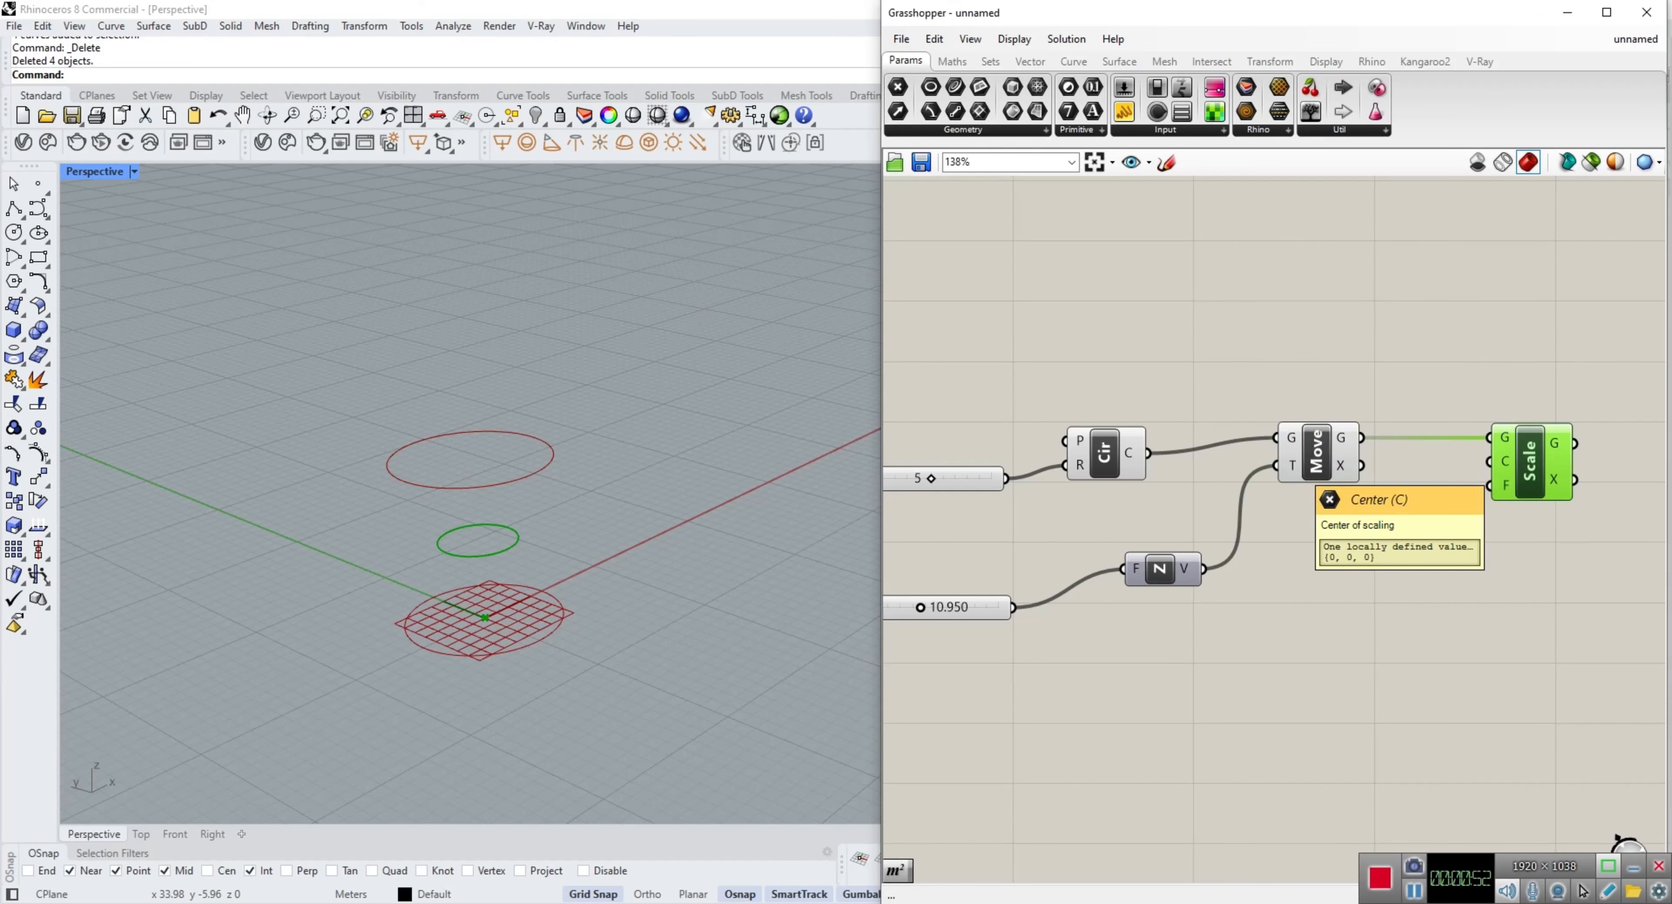
Step: Add an Area component for the moved circle and connect its centroid to the Scale component's center input
double_click(1417, 519)
type("are")
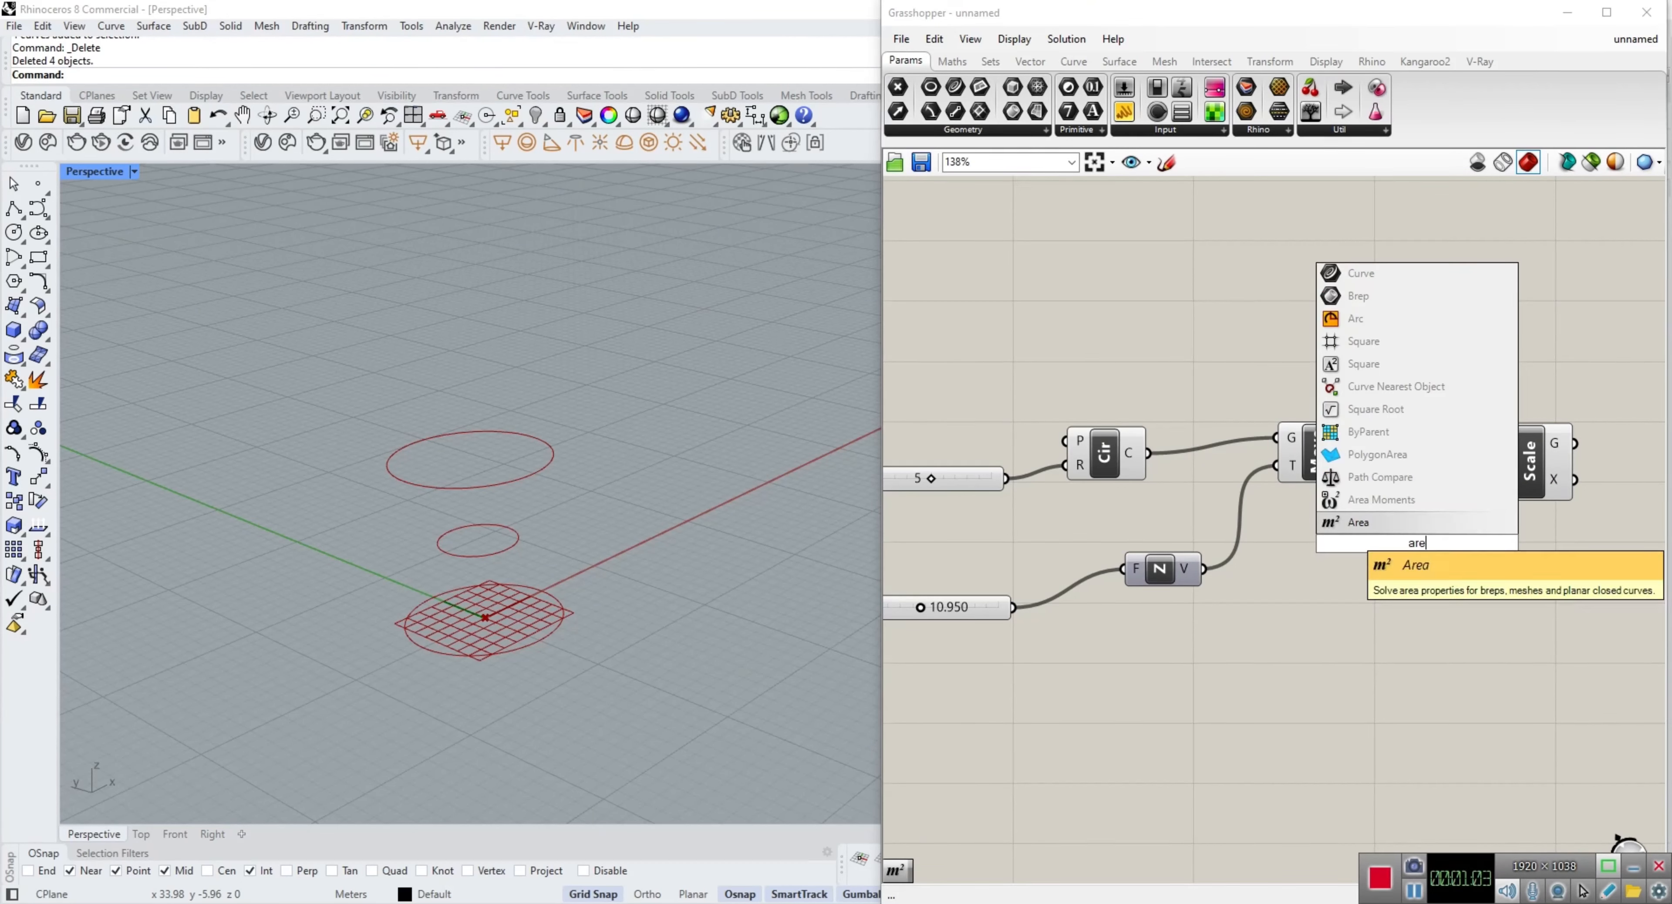
key("Return")
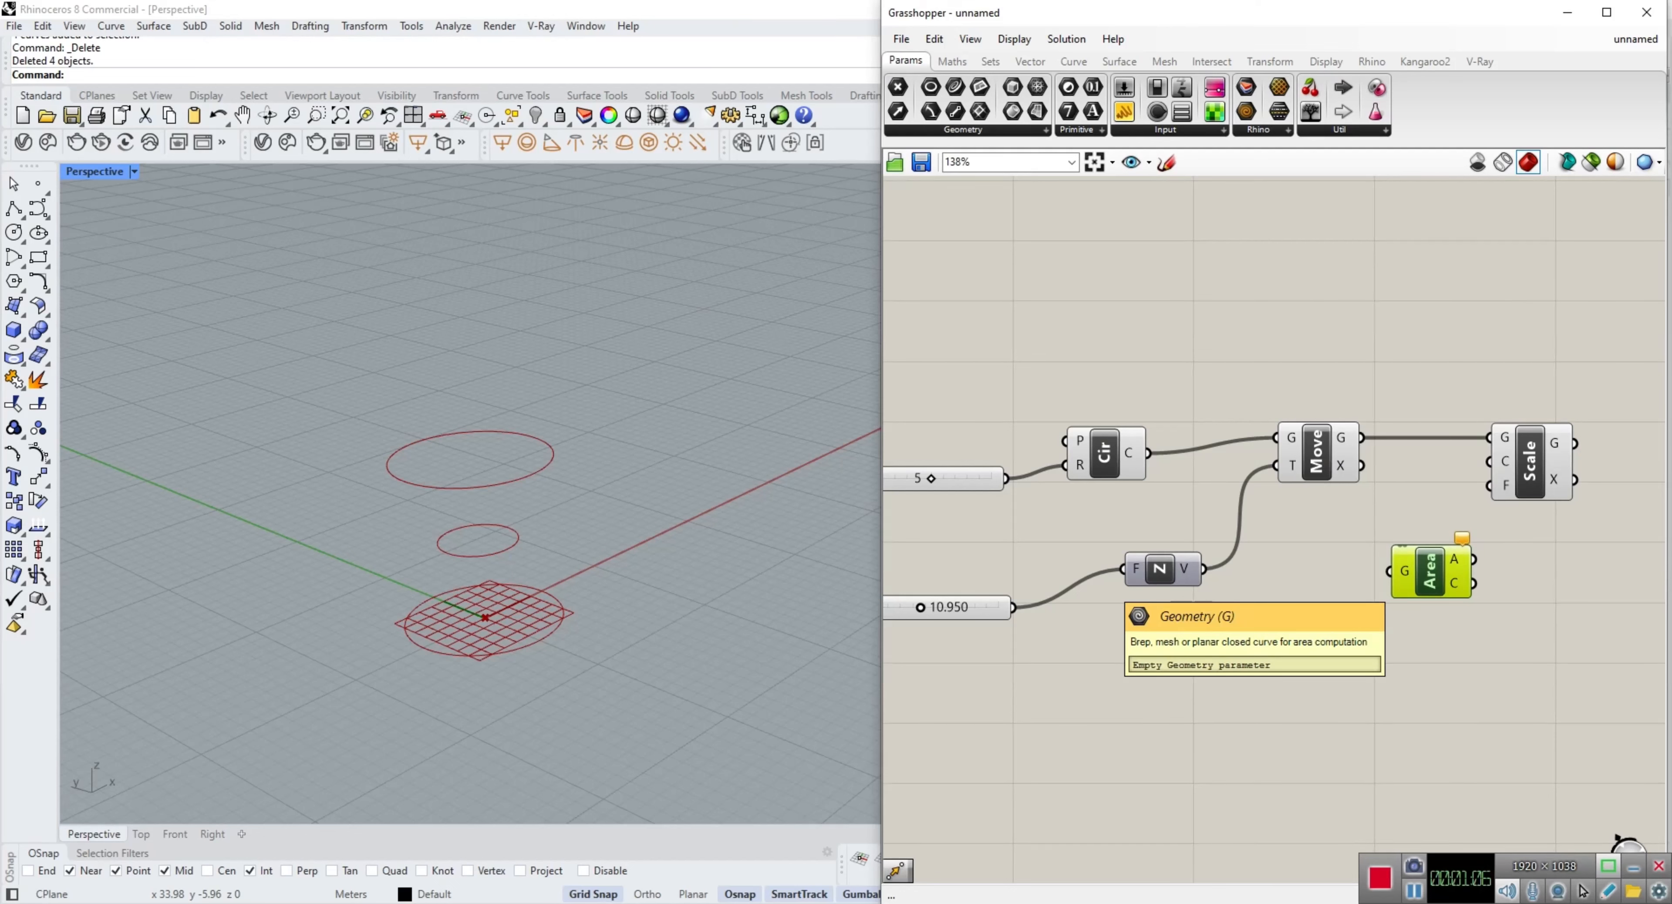
left_click_drag(1389, 571, 1361, 437)
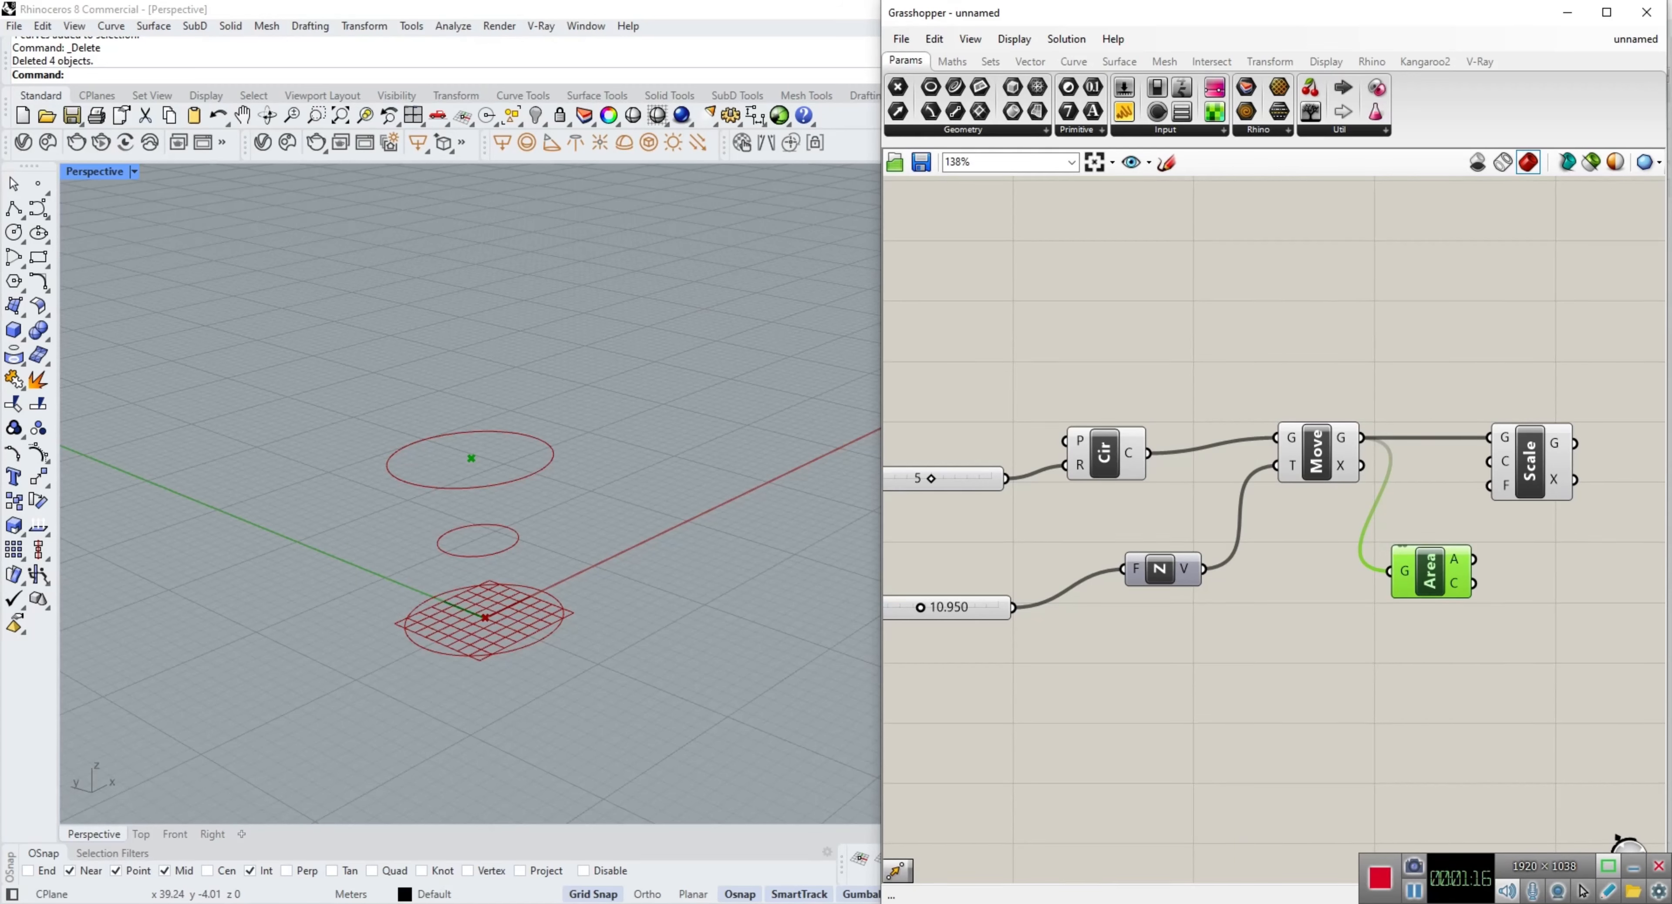
mouse_move(1473, 584)
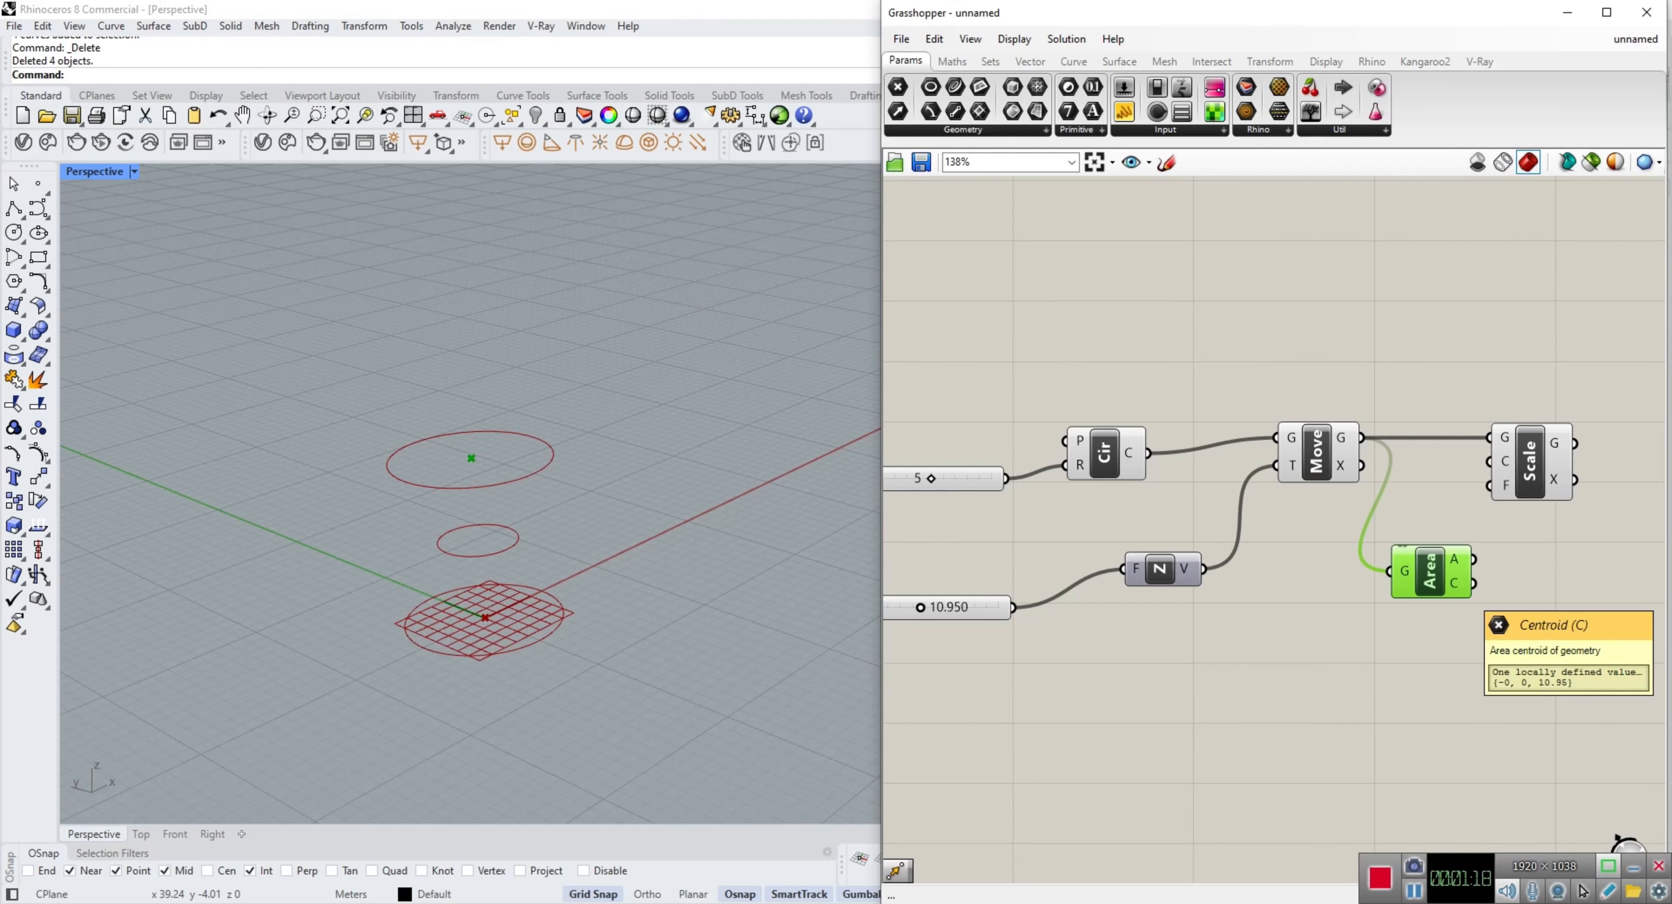
left_click_drag(1474, 583, 1489, 461)
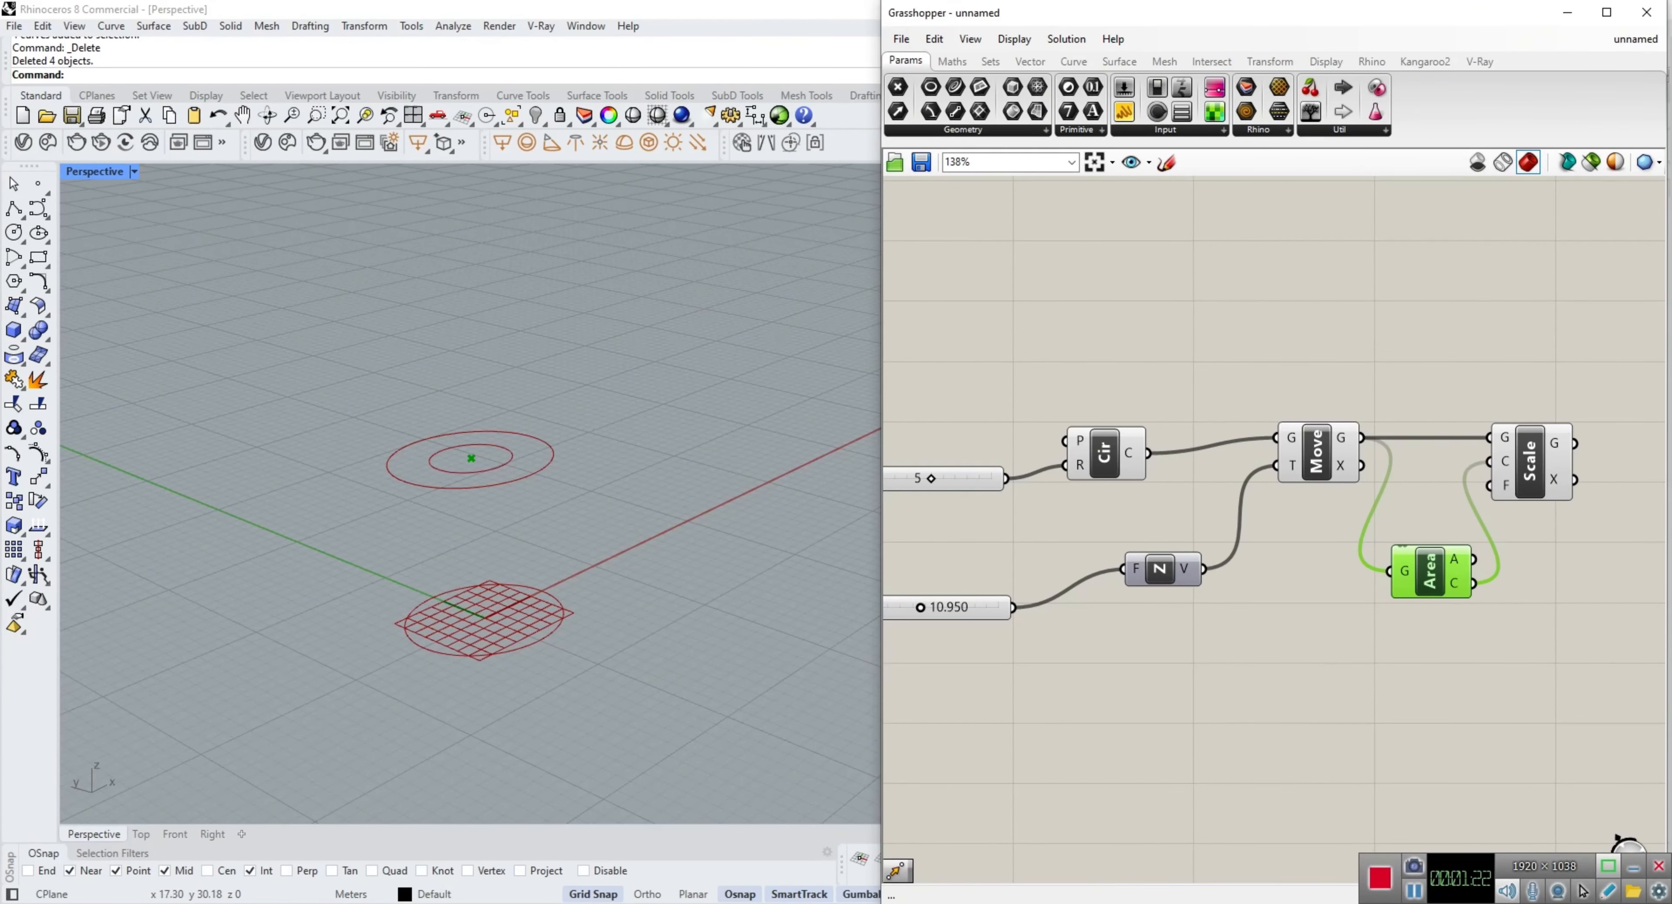
Step: Rearrange the Scale and Area components so that Area sits between Move and Scale, just below their connecting wire
scroll(1506, 626, "down", 2)
right_click_drag(1506, 626, 1327, 617)
left_click_drag(1344, 497, 1384, 497)
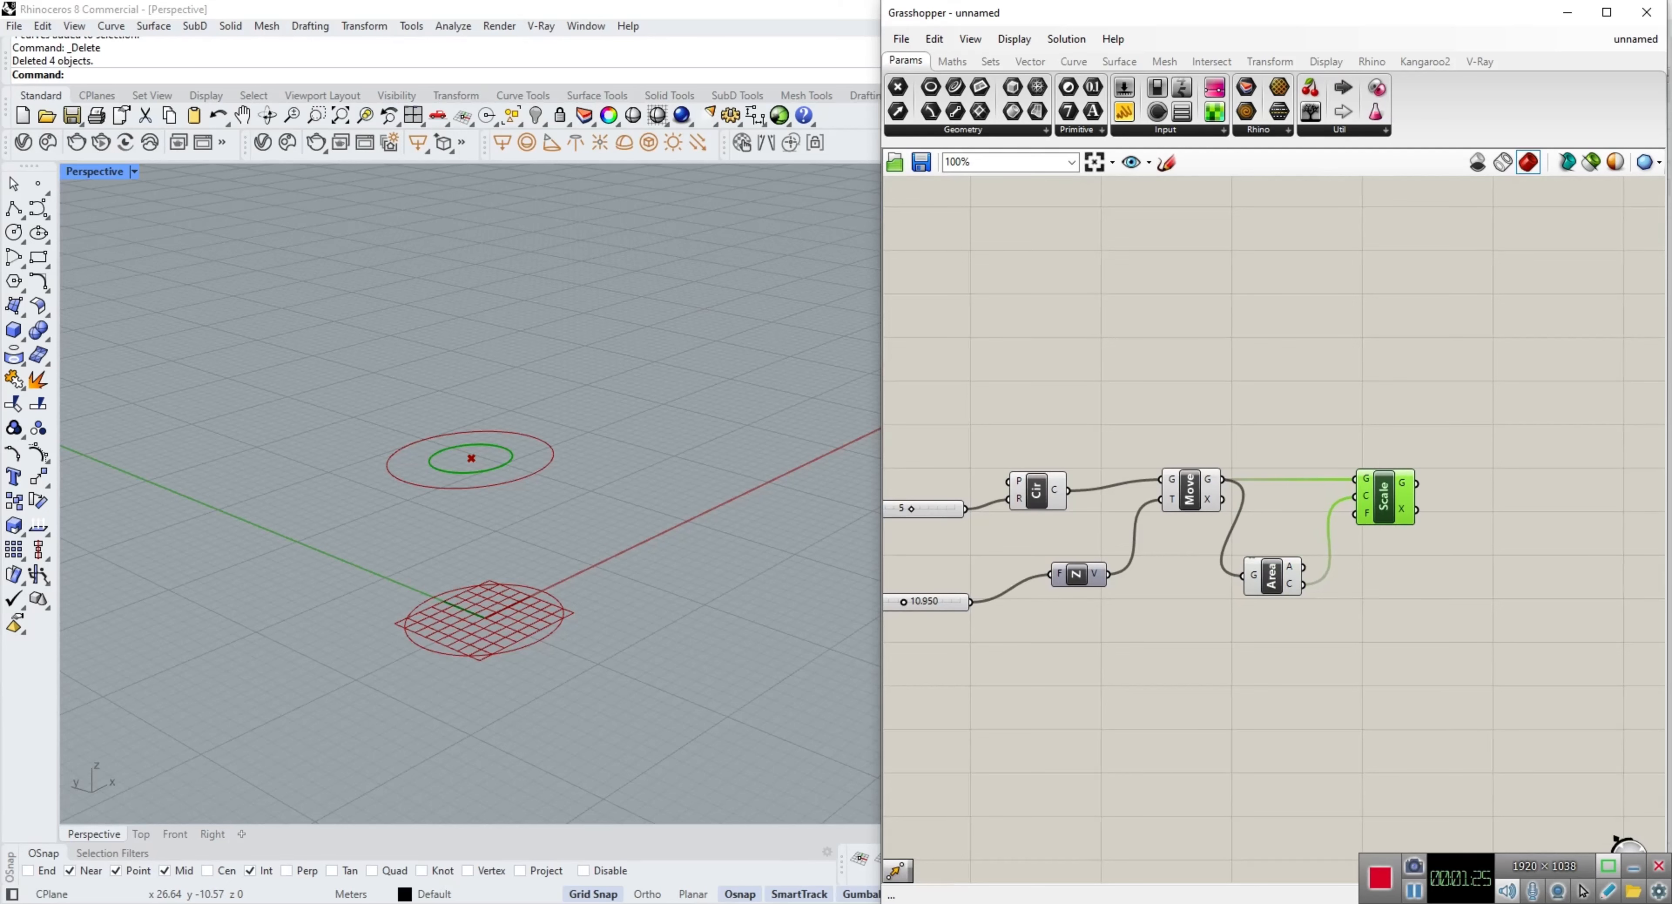
left_click_drag(1272, 576, 1290, 538)
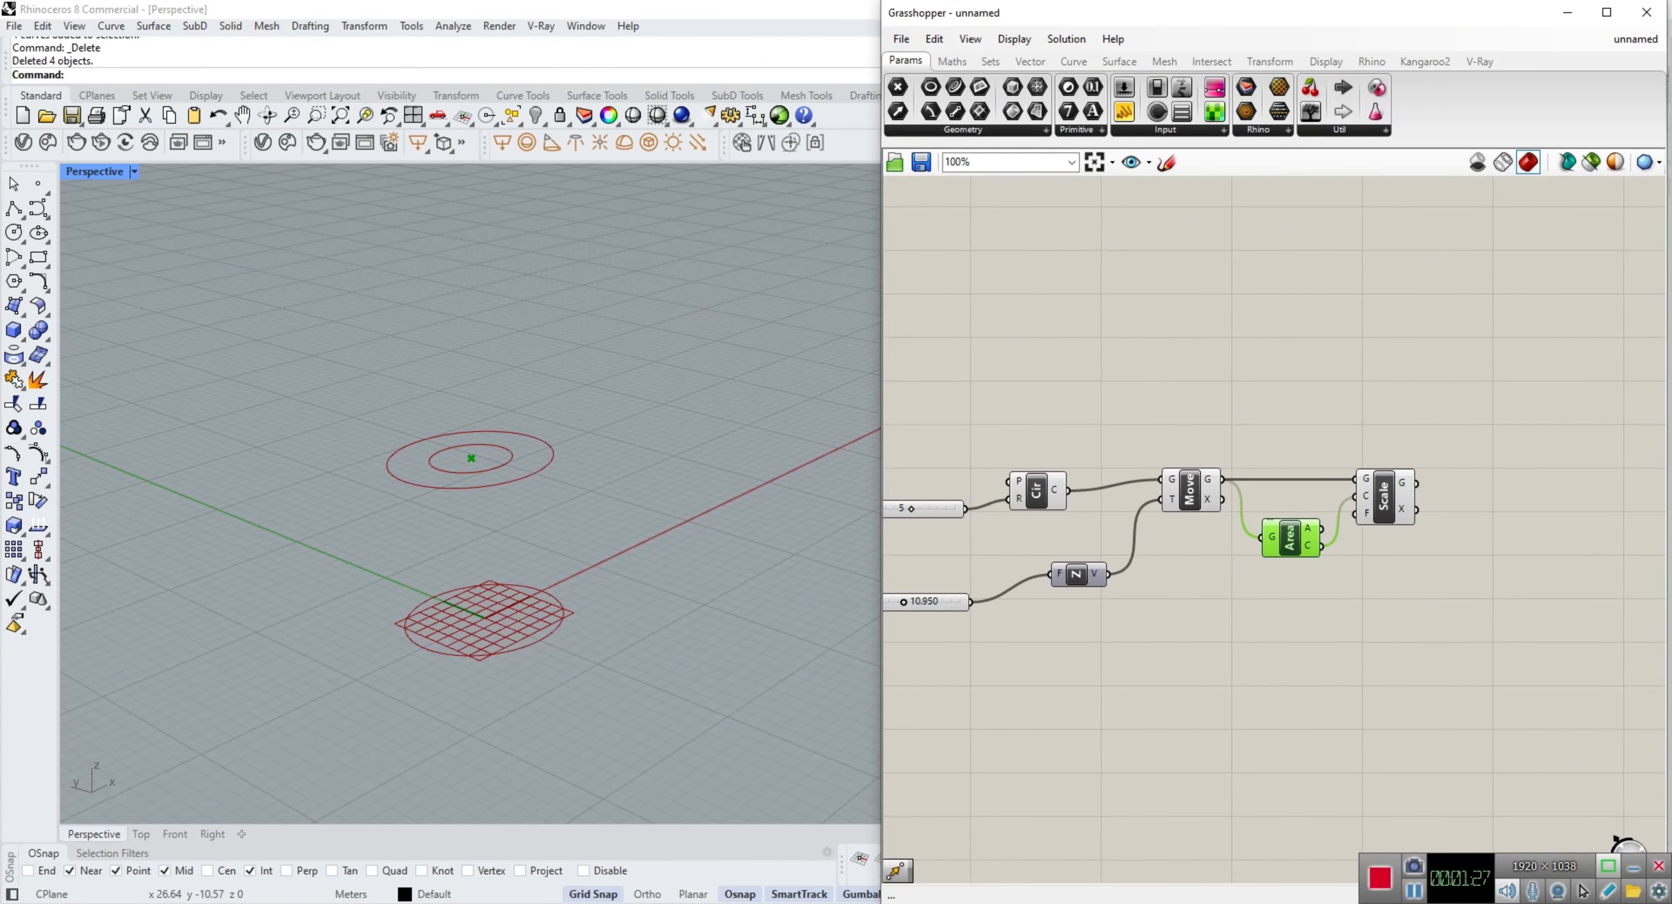
left_click(1305, 623)
right_click_drag(1305, 624, 1318, 605)
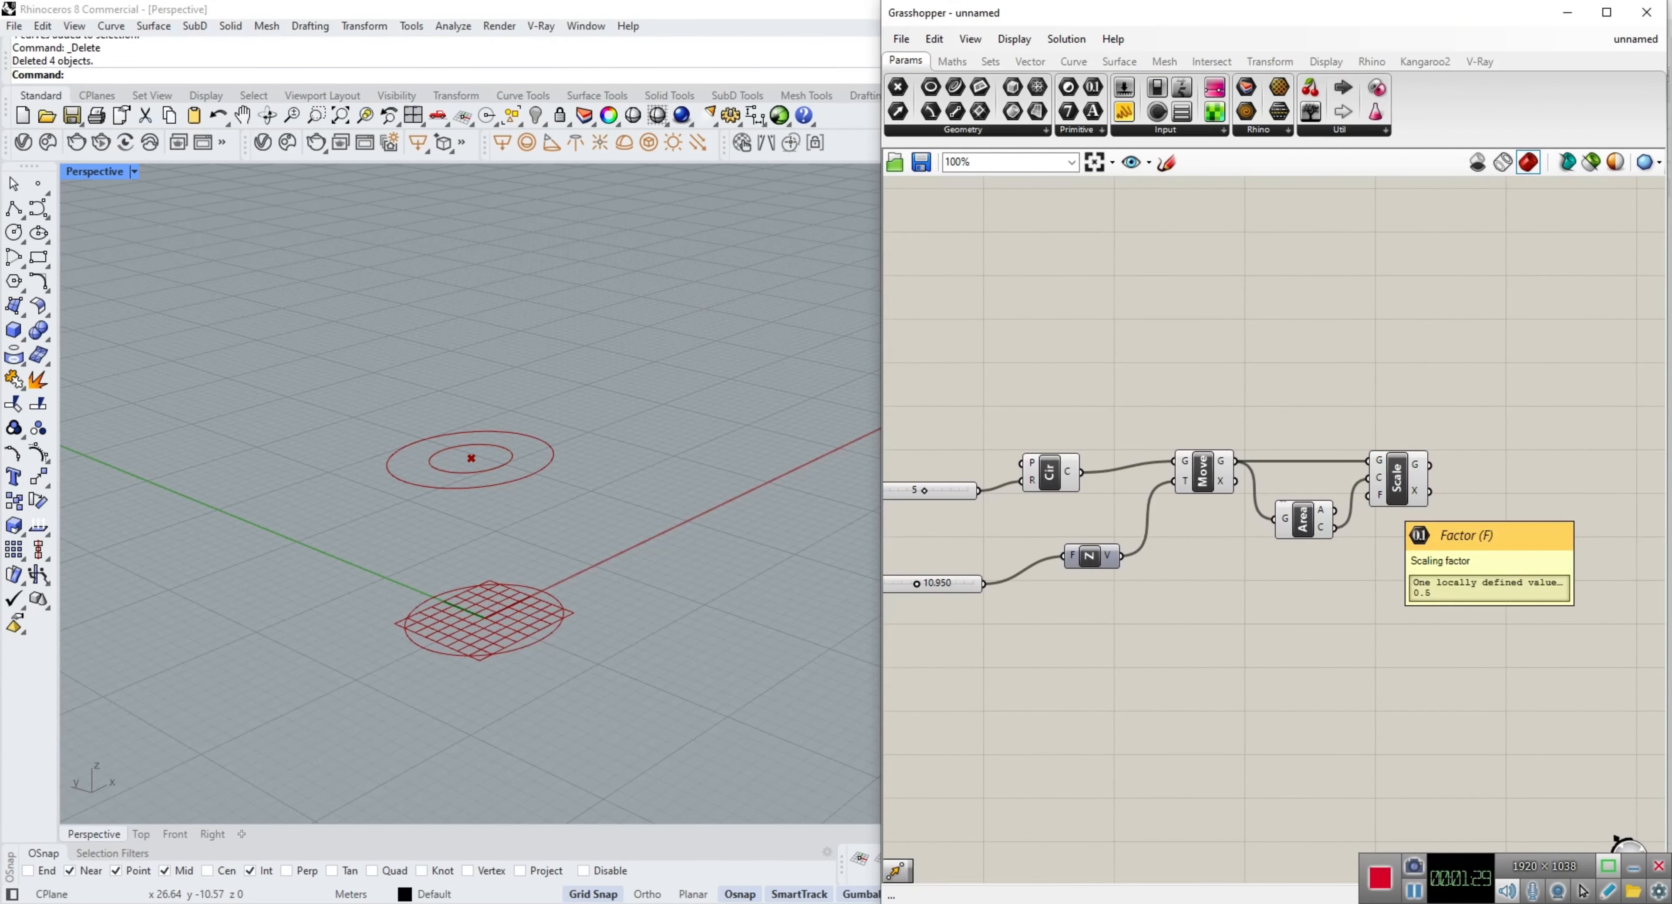
Step: Duplicate the Unit Z factor slider, place the copy below Area and connect it to the Scale factor input
left_click(966, 584)
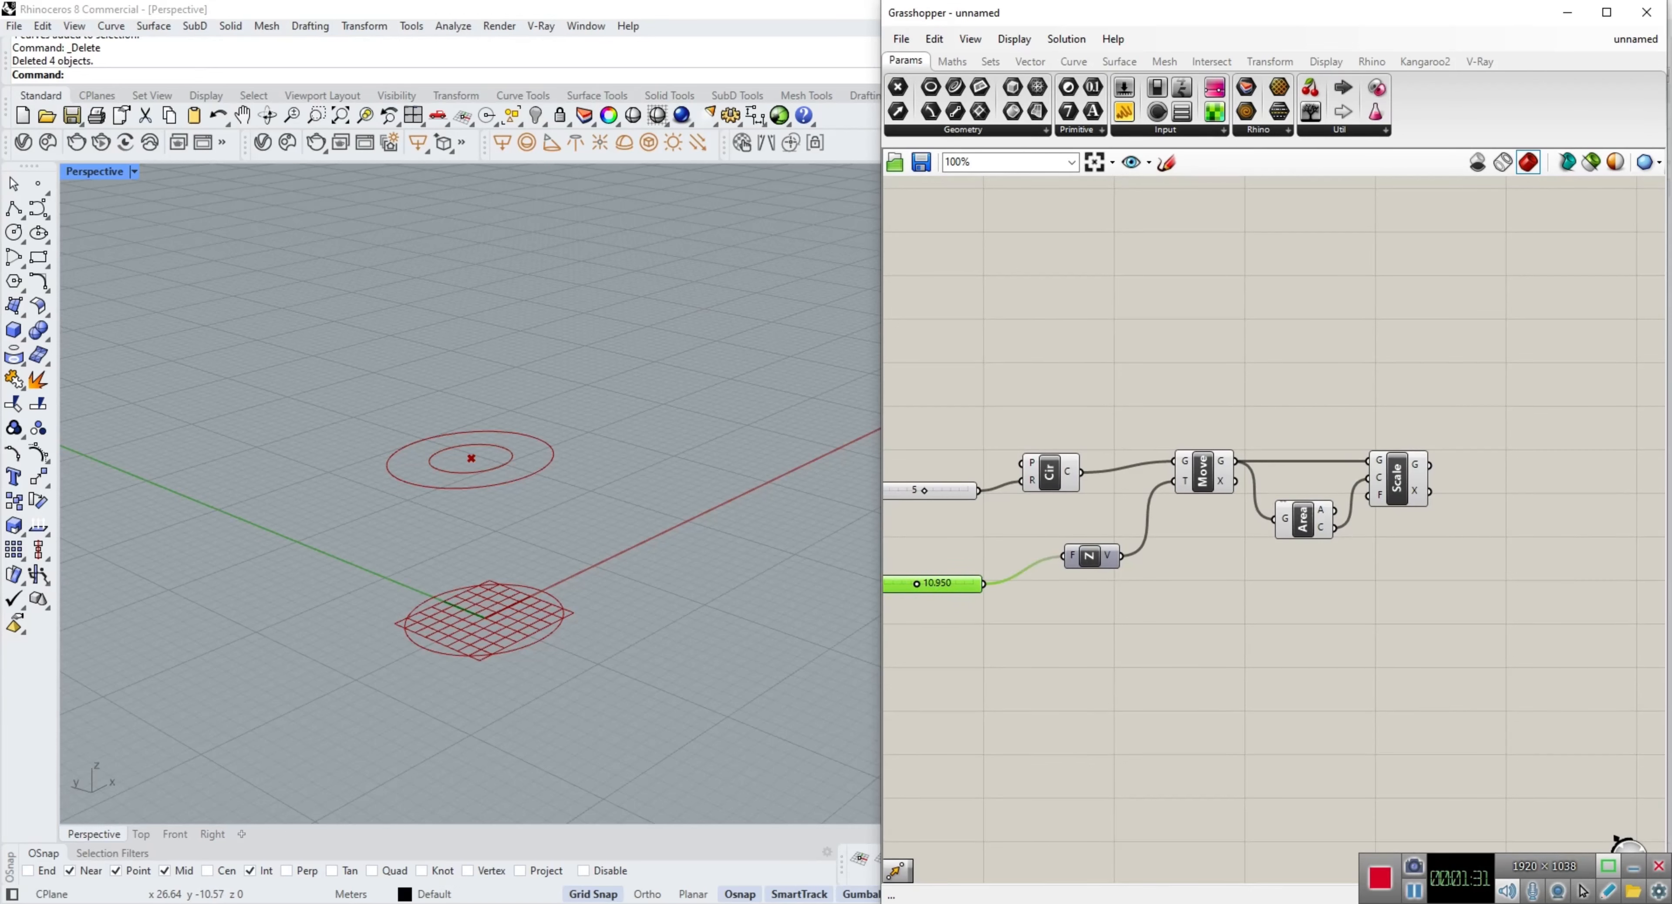
key("ctrl+c")
key("ctrl+v")
left_click_drag(899, 592, 1166, 601)
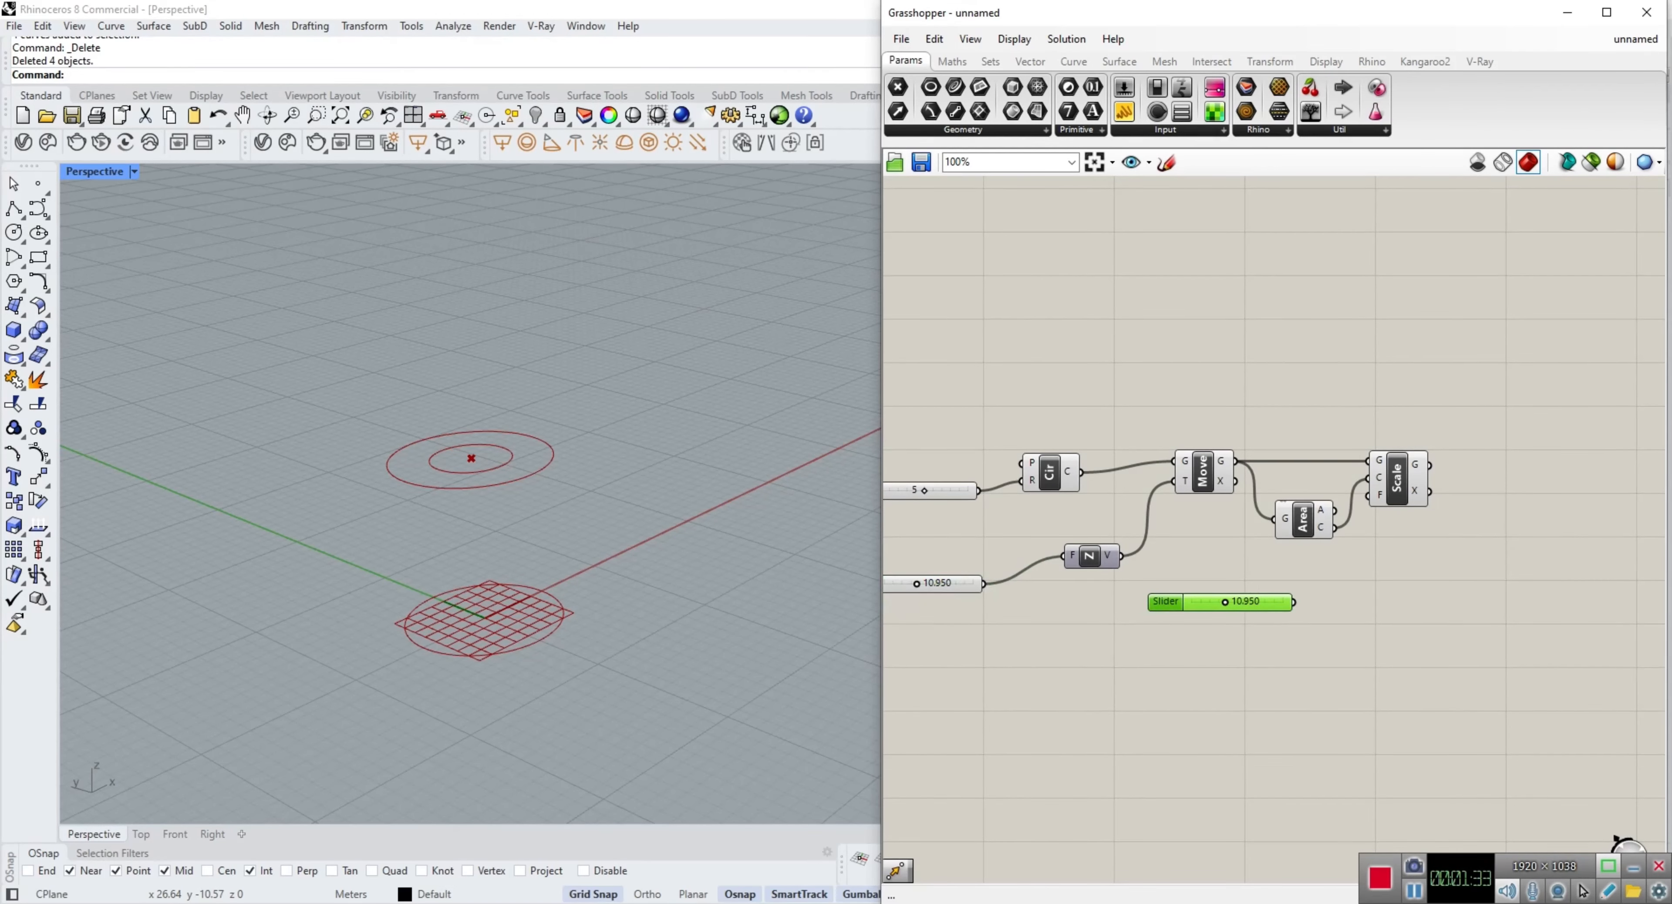
left_click_drag(1295, 603, 1367, 495)
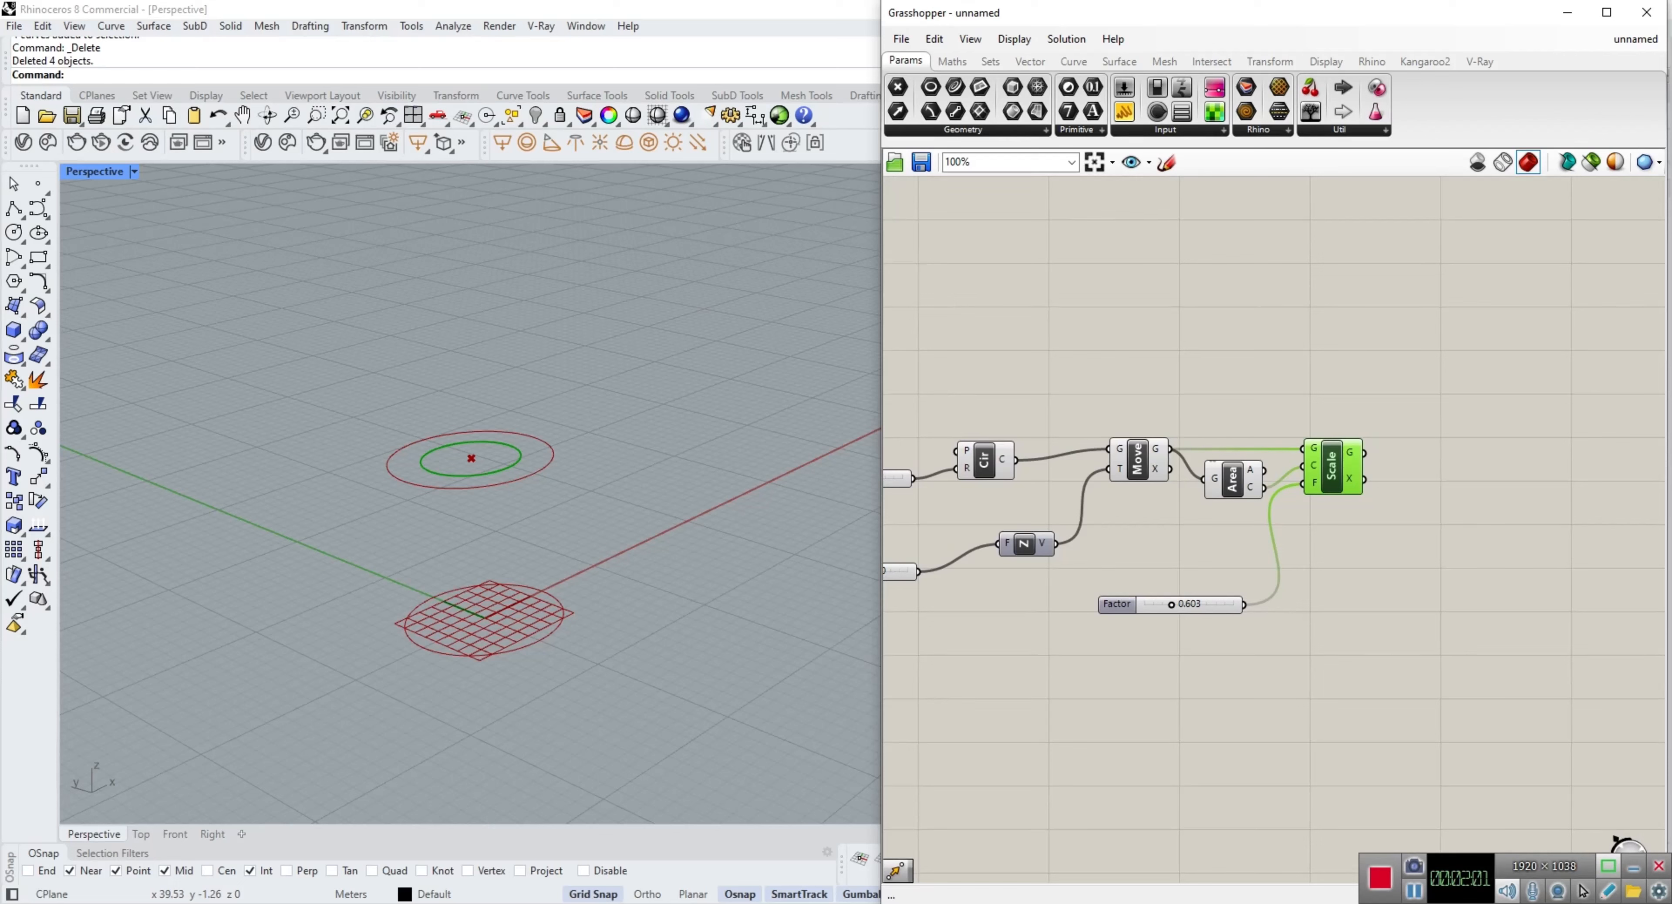
Step: Add a second Move component after Scale and connect the scaled circle to its geometry input
double_click(1386, 513)
type("move")
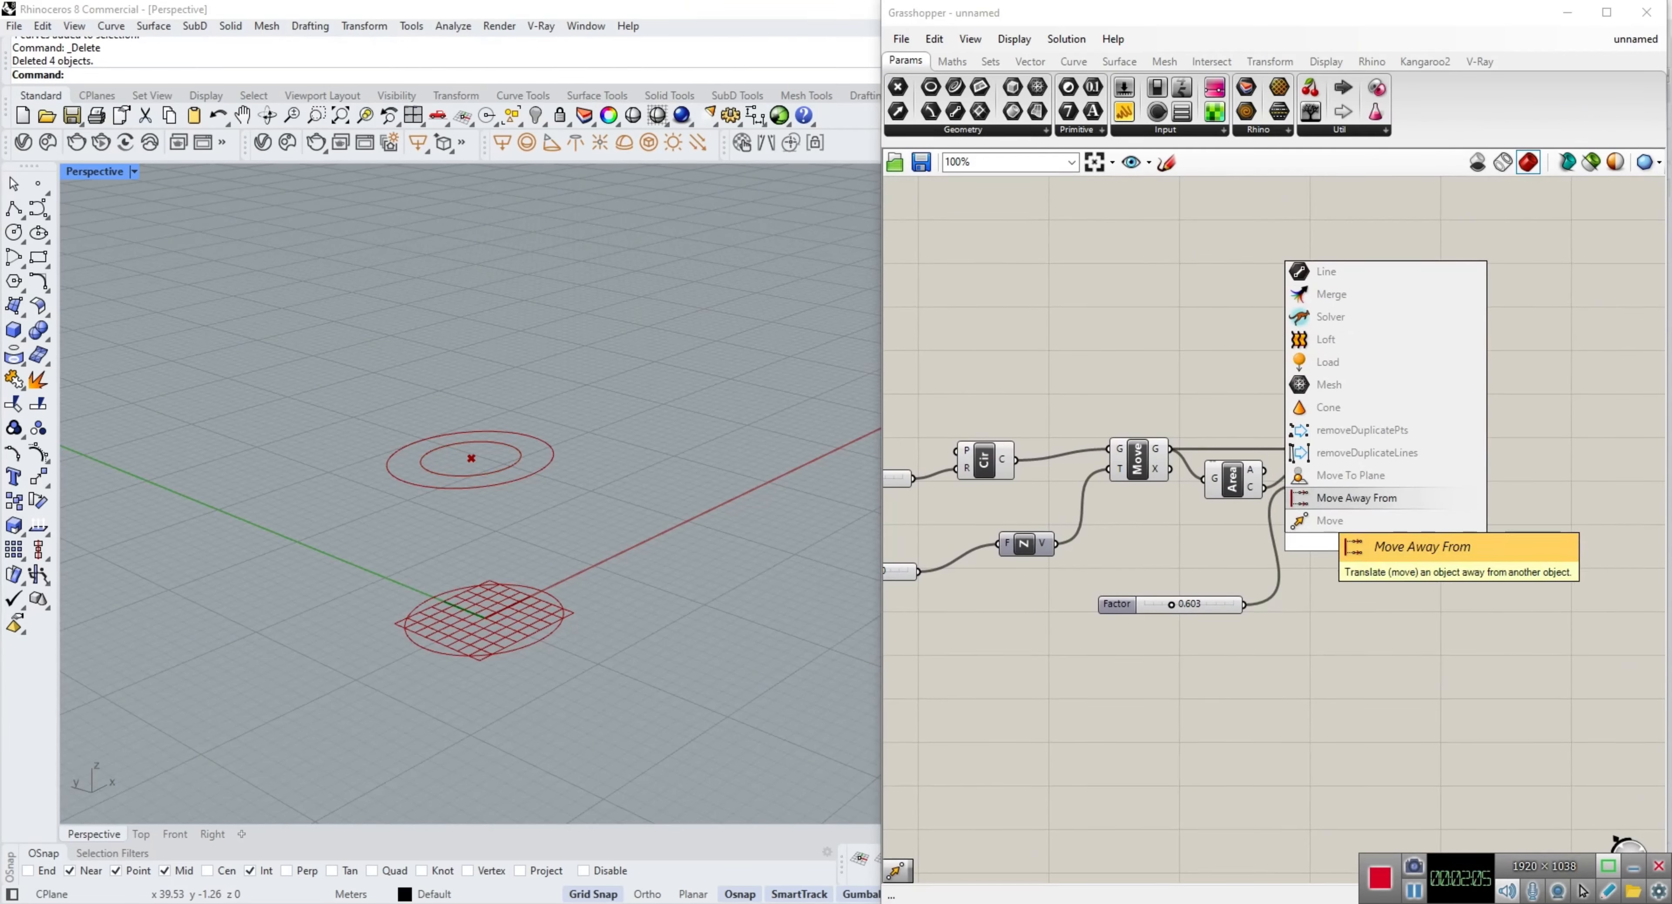
key("Return")
left_click_drag(1381, 541, 1482, 516)
left_click(1467, 572)
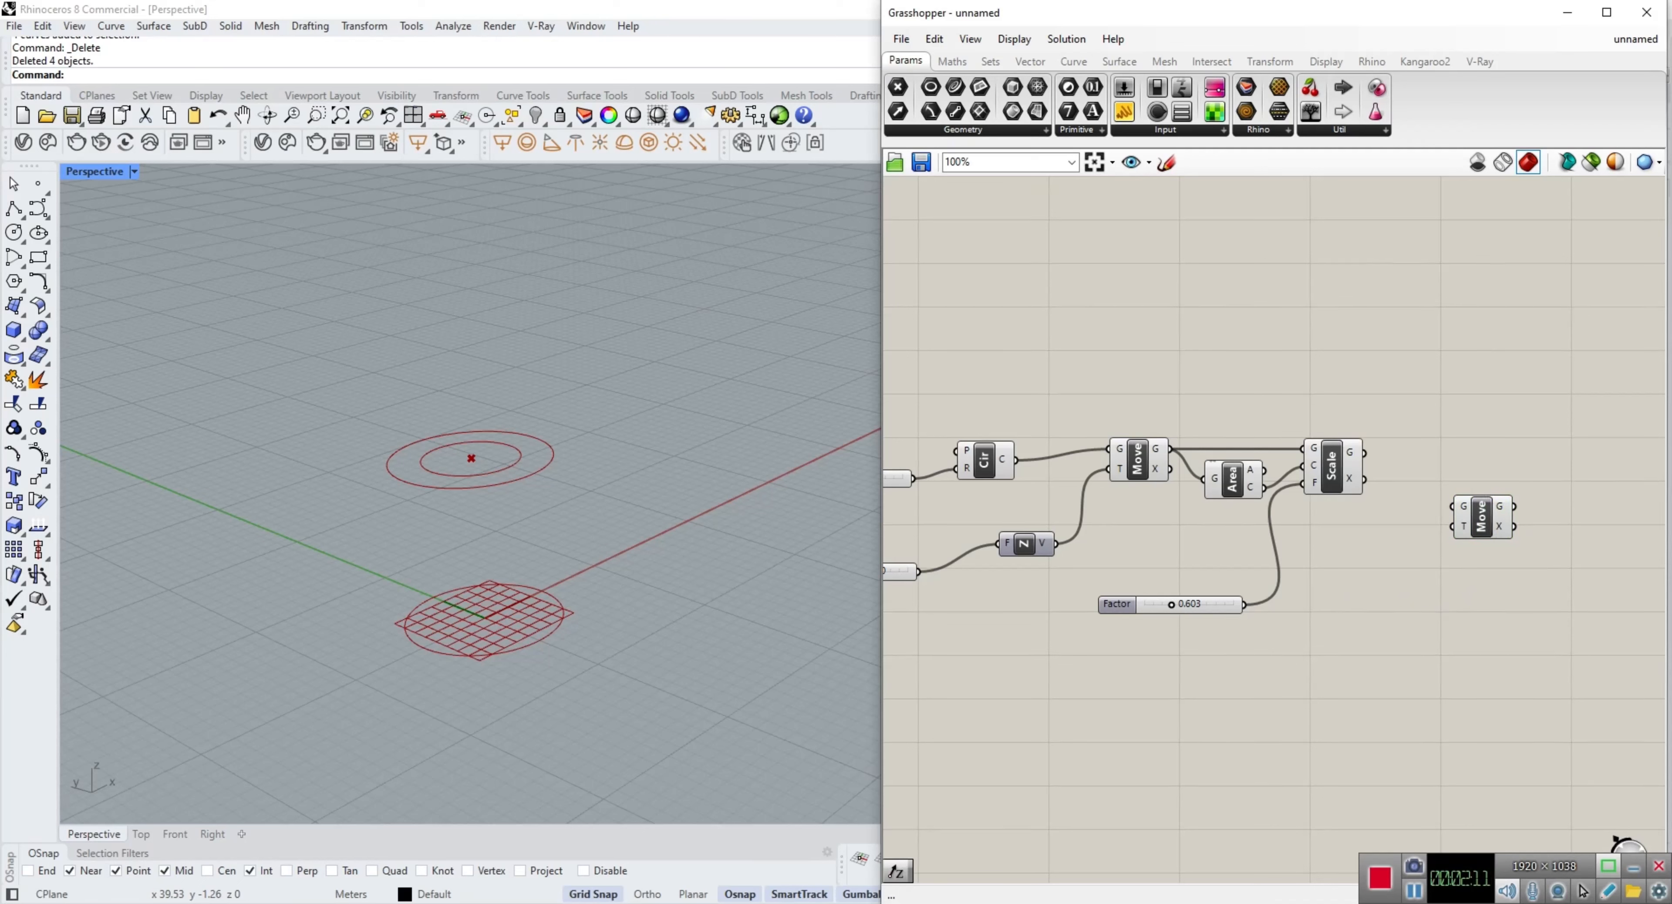
left_click(1332, 466)
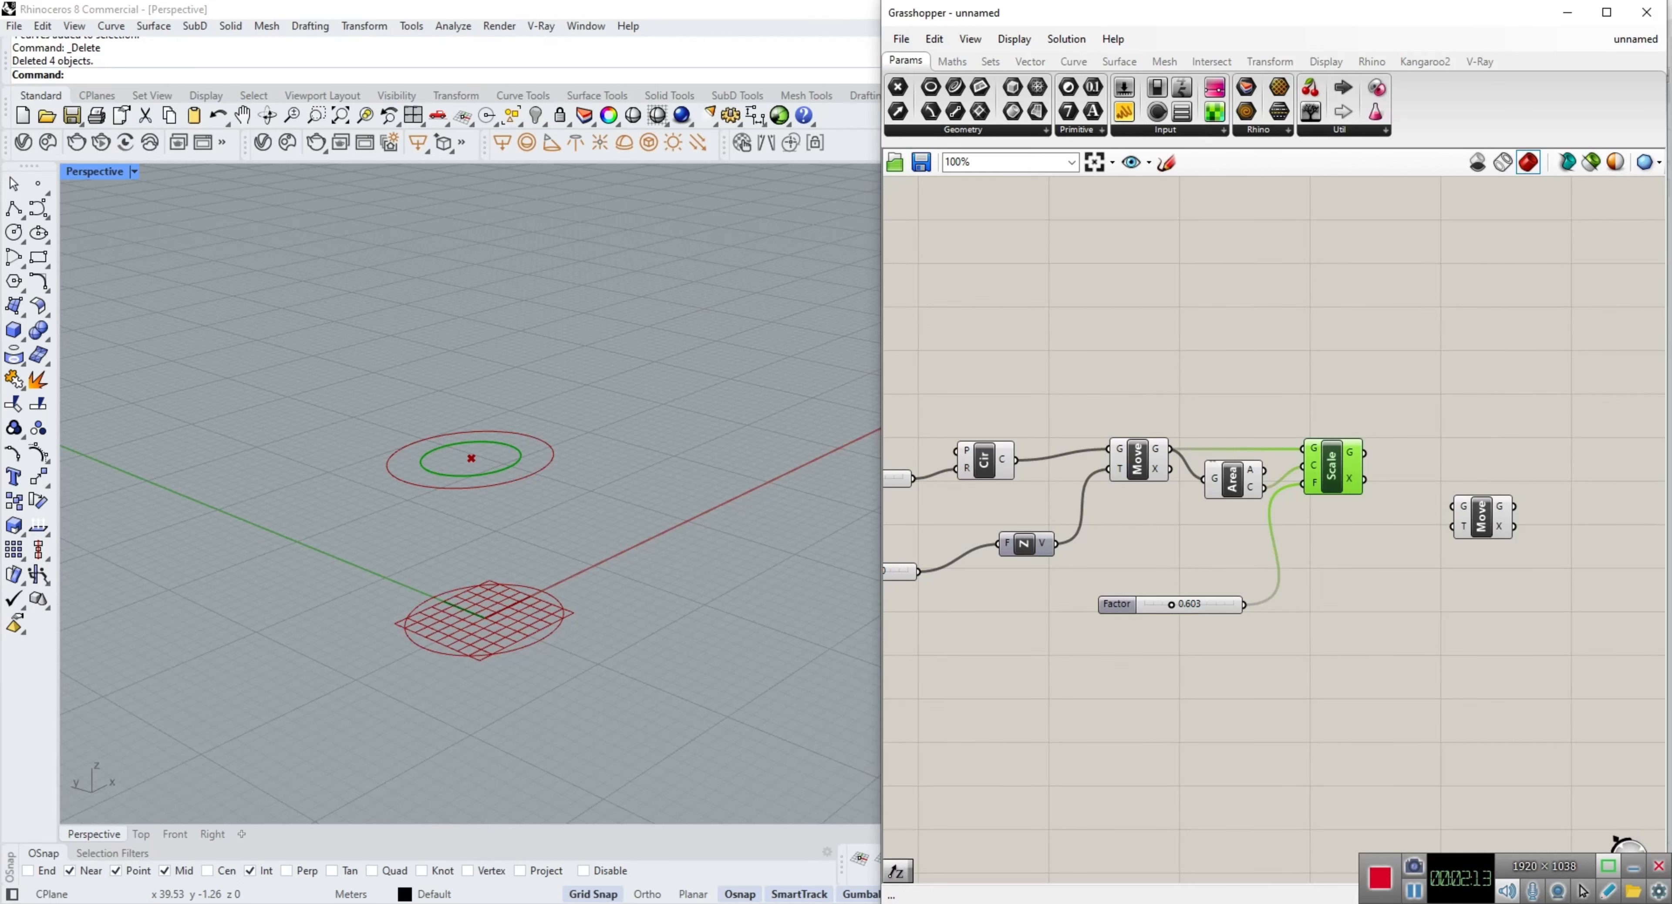
left_click_drag(1366, 452, 1453, 506)
right_click_drag(1012, 510, 1213, 467)
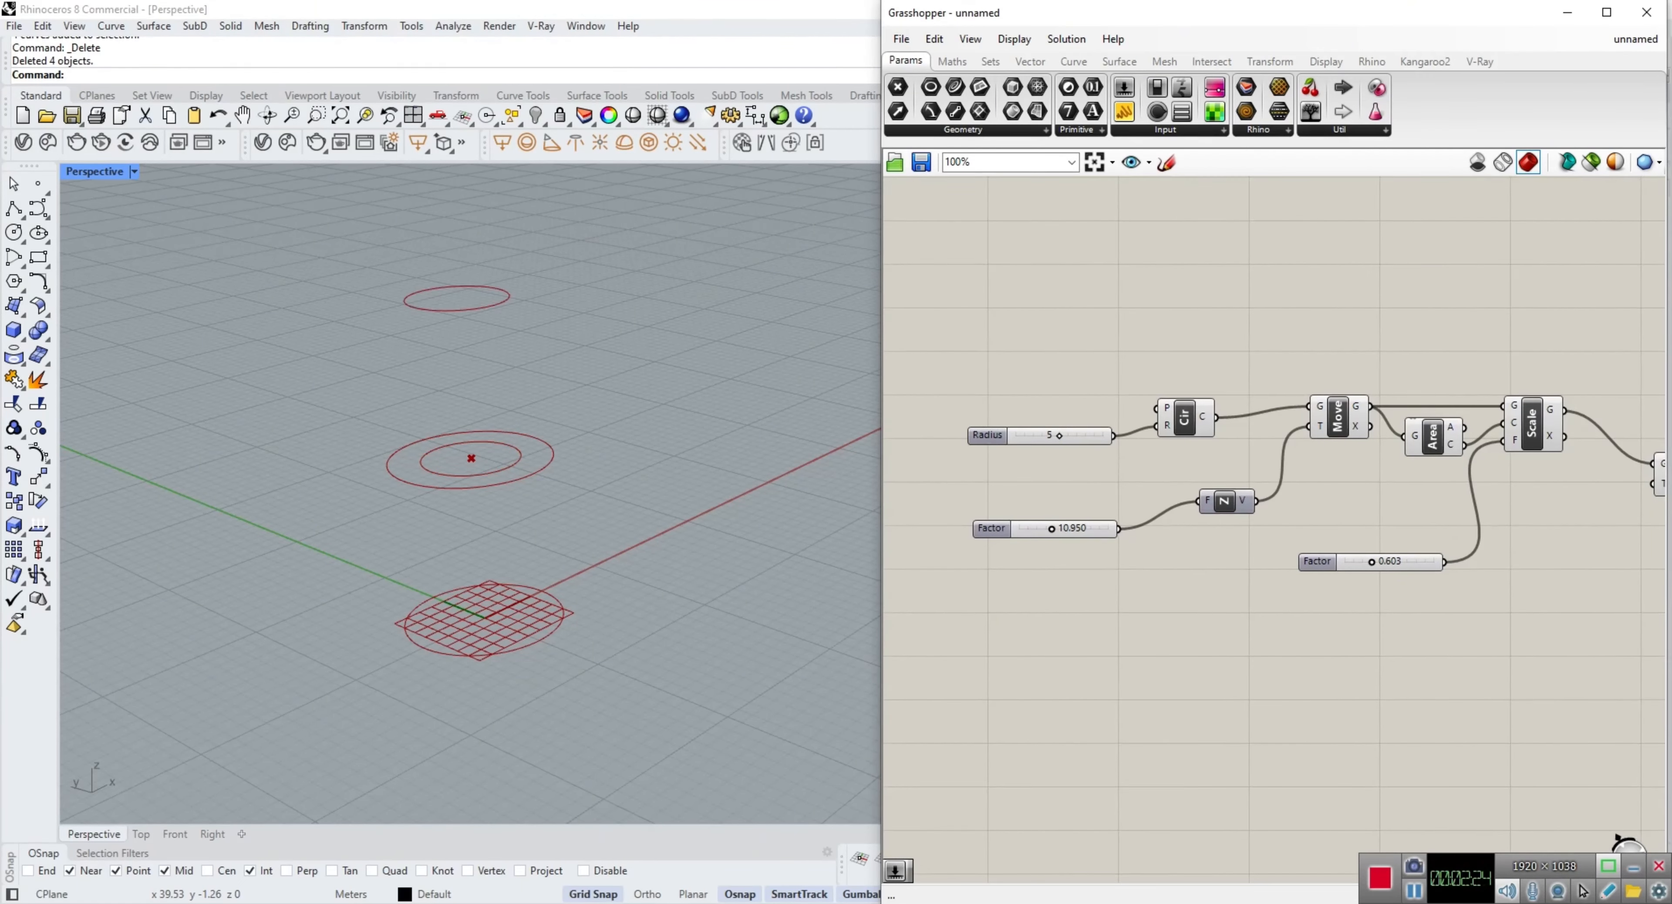
Step: Duplicate the Unit Z component together with its 10.950 Factor slider
left_click_drag(1188, 471, 1360, 519)
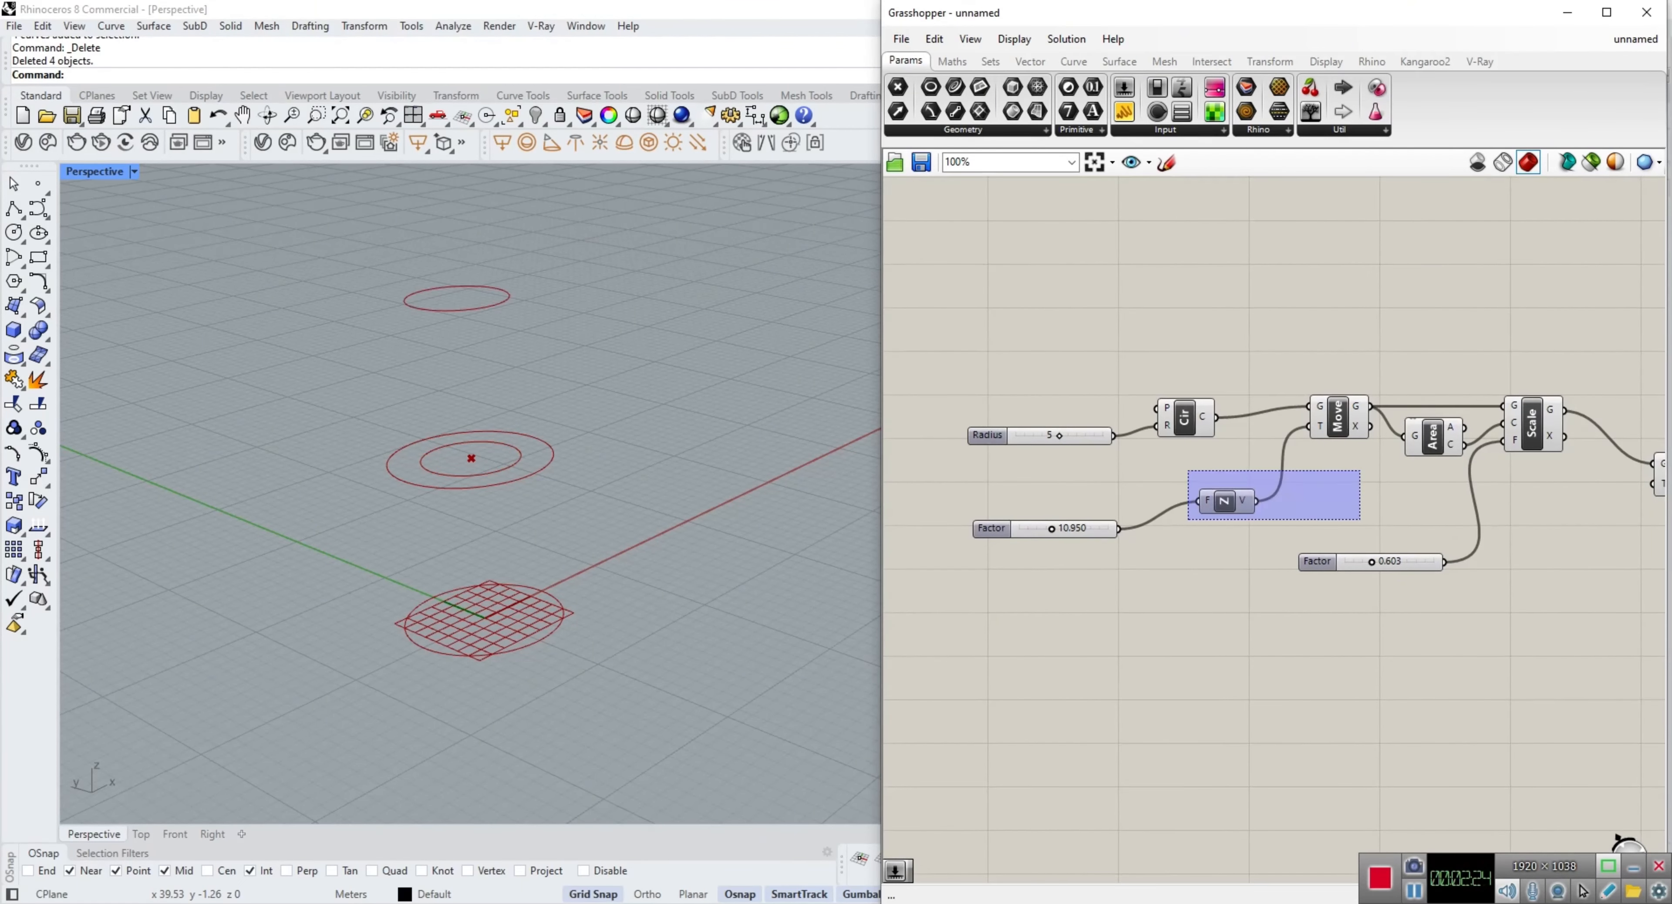
left_click_drag(1188, 520, 978, 558)
left_click(1260, 449)
left_click_drag(1260, 449, 1070, 556)
key("ctrl+c")
key("ctrl+v")
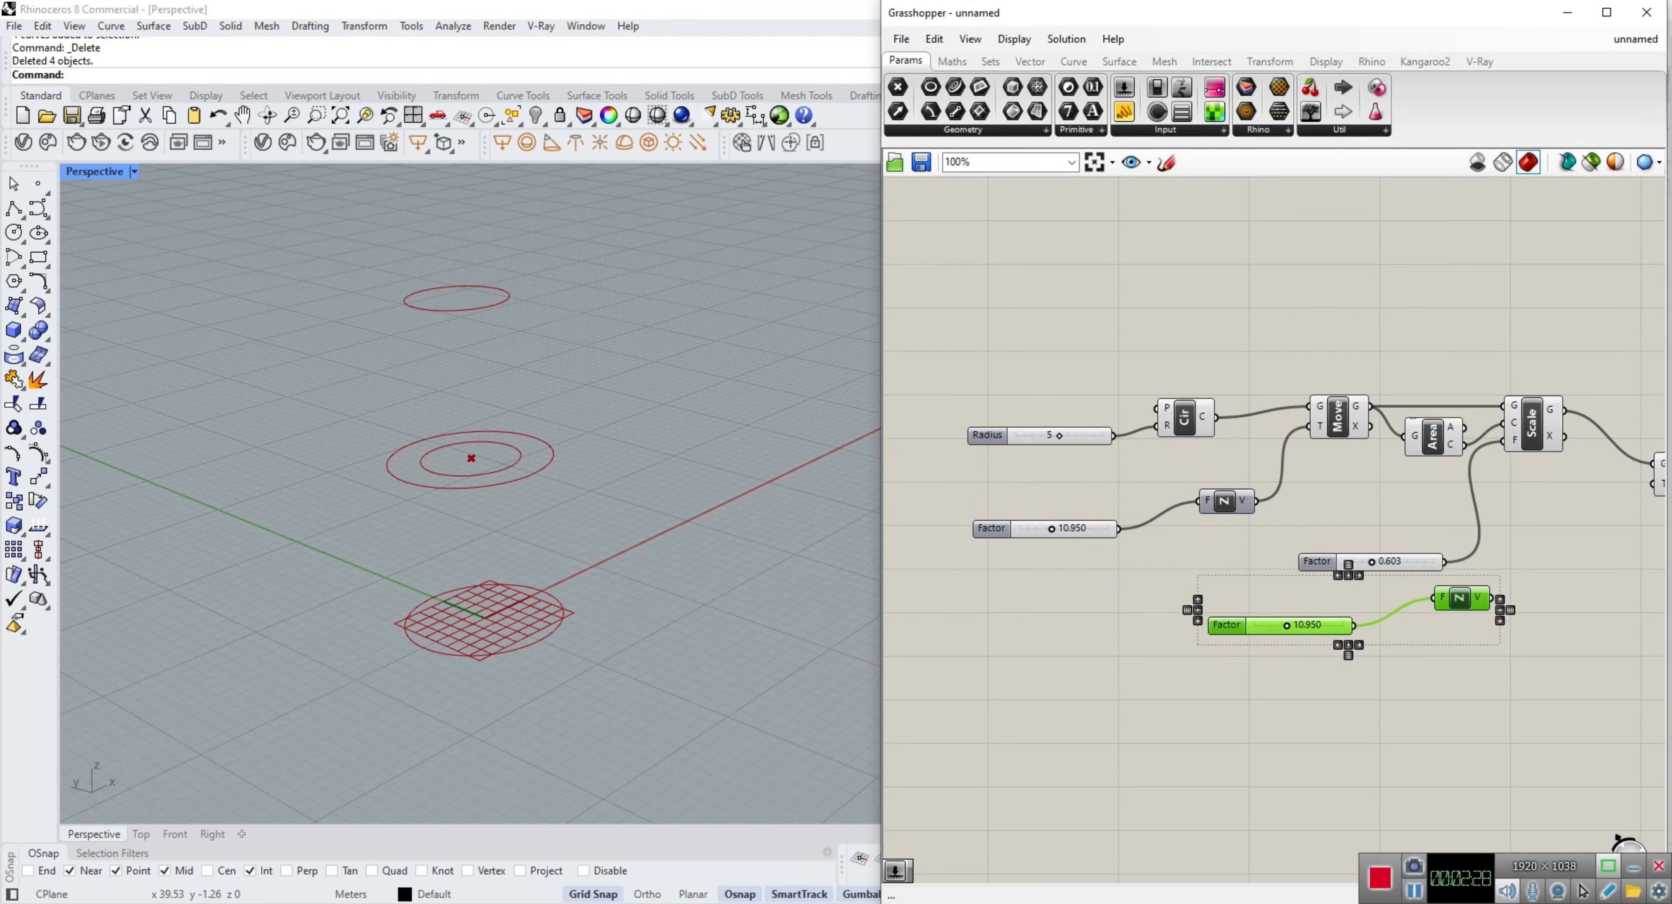
Step: Connect the copied Unit Z to the second Move's translation input and set its Factor slider to 27.715
left_click_drag(1460, 597, 1584, 558)
right_click_drag(1584, 513, 1302, 521)
left_click(1301, 521)
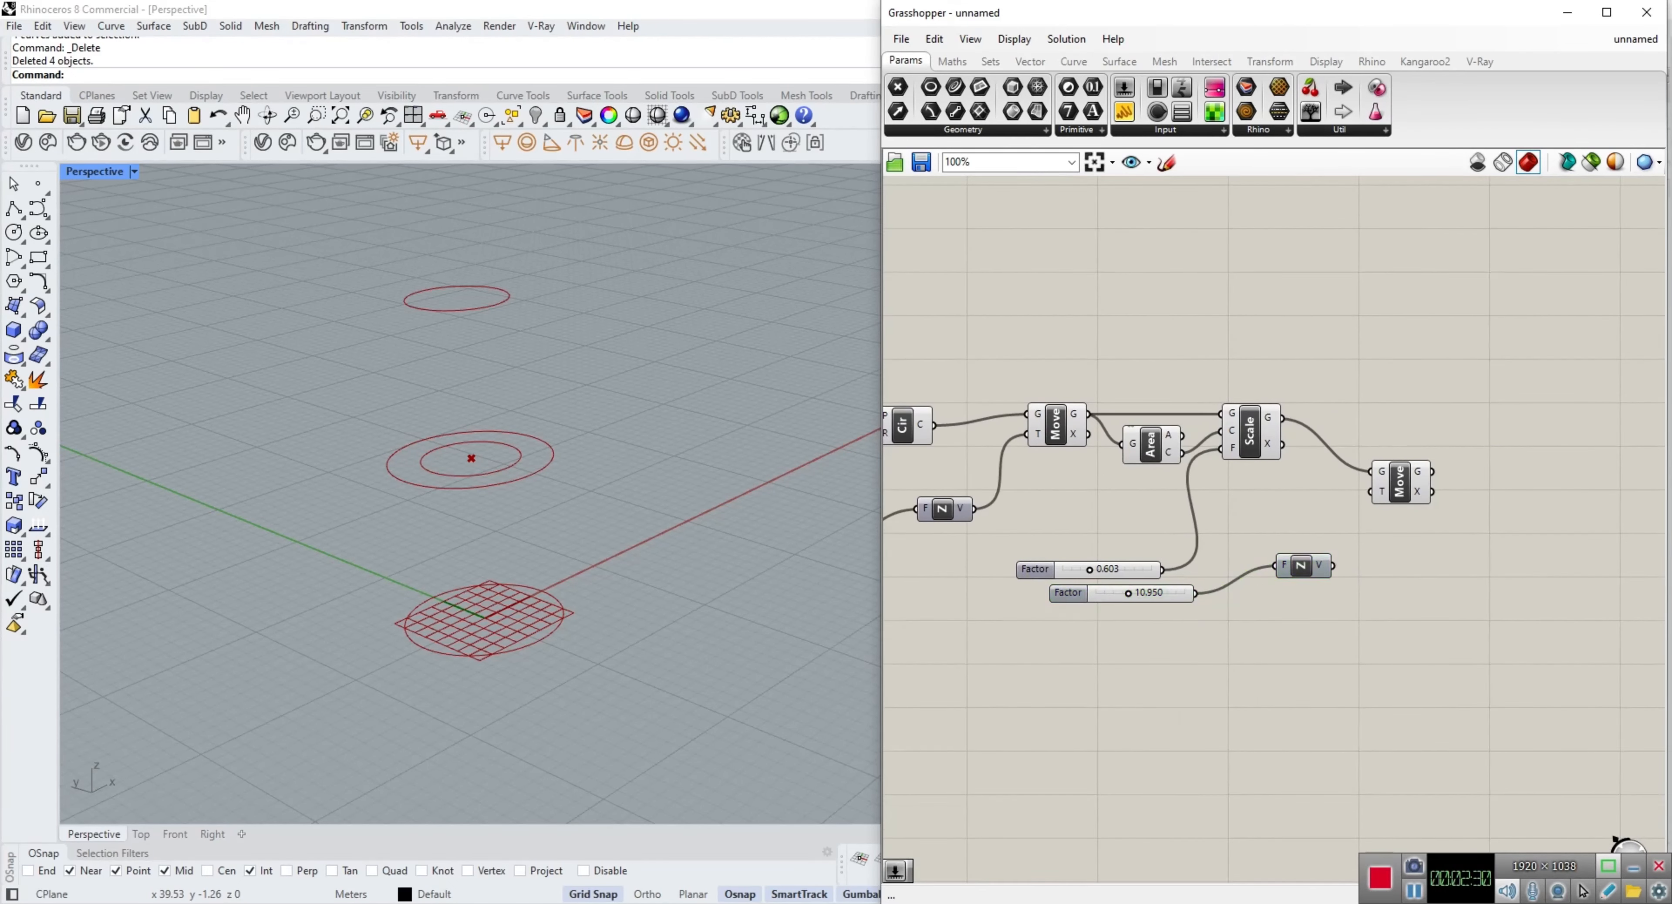
left_click_drag(1332, 566, 1370, 492)
scroll(584, 582, "down", 5)
left_click_drag(1068, 593, 1184, 593)
Step: Arrange the Radius and three Factor sliders in one left-aligned, evenly spaced column and shift the first Unit Z up beside its slider
right_click_drag(1104, 639, 1420, 628)
left_click_drag(1351, 557, 1382, 632)
left_click_drag(1101, 398, 1053, 580, "shift")
left_click(982, 507)
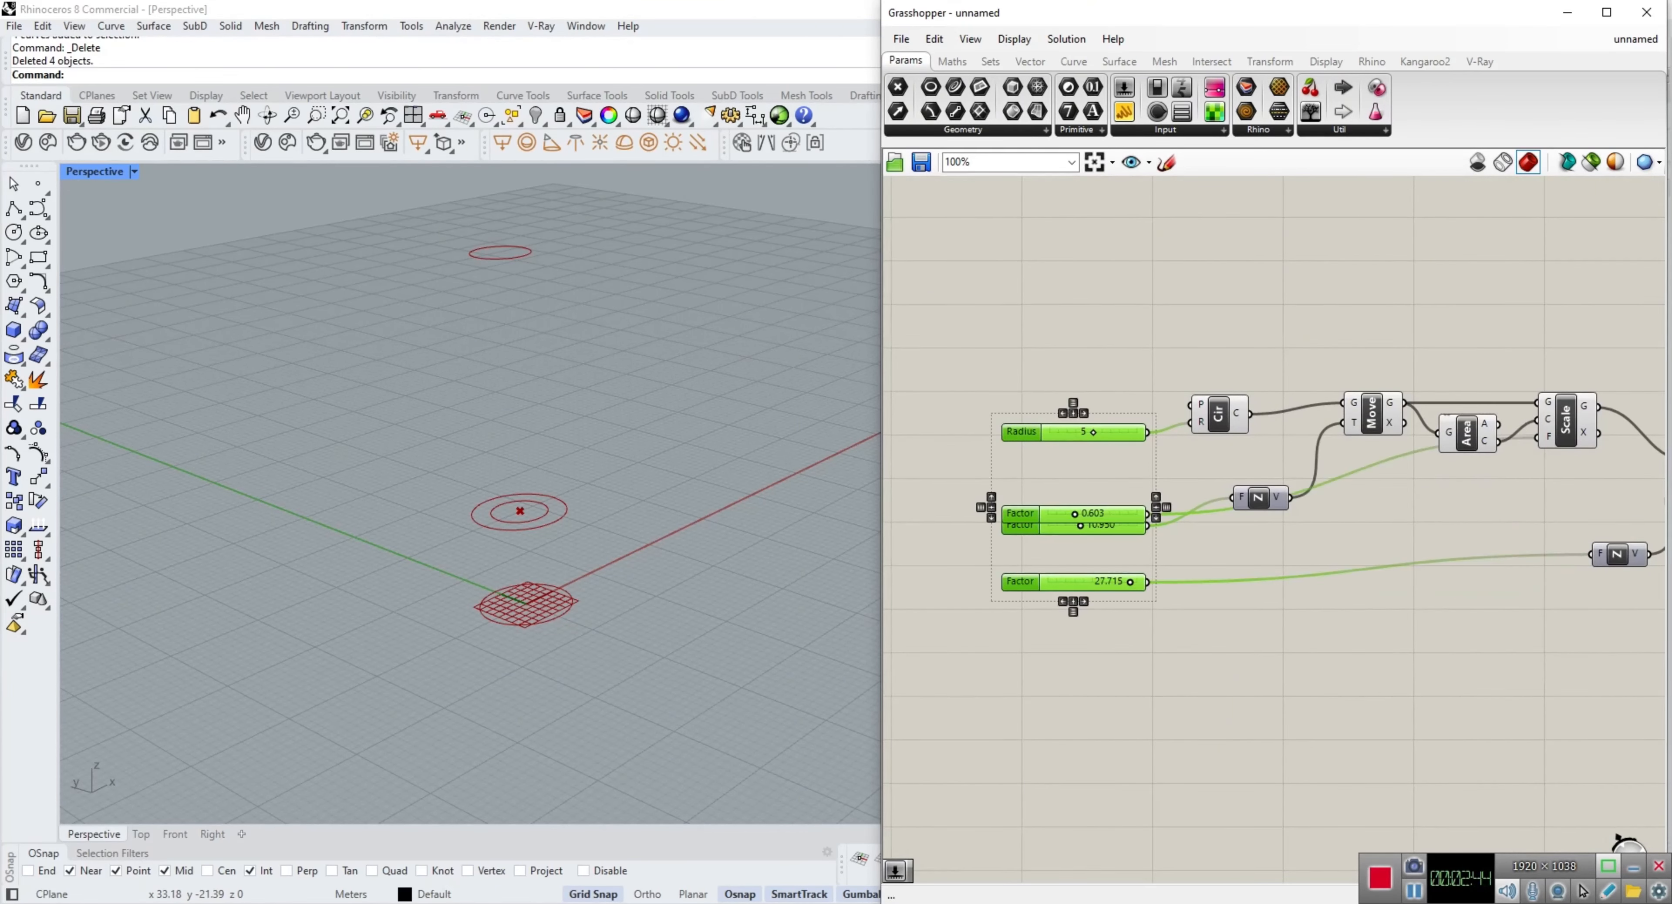
scroll(1127, 494, "up", 2)
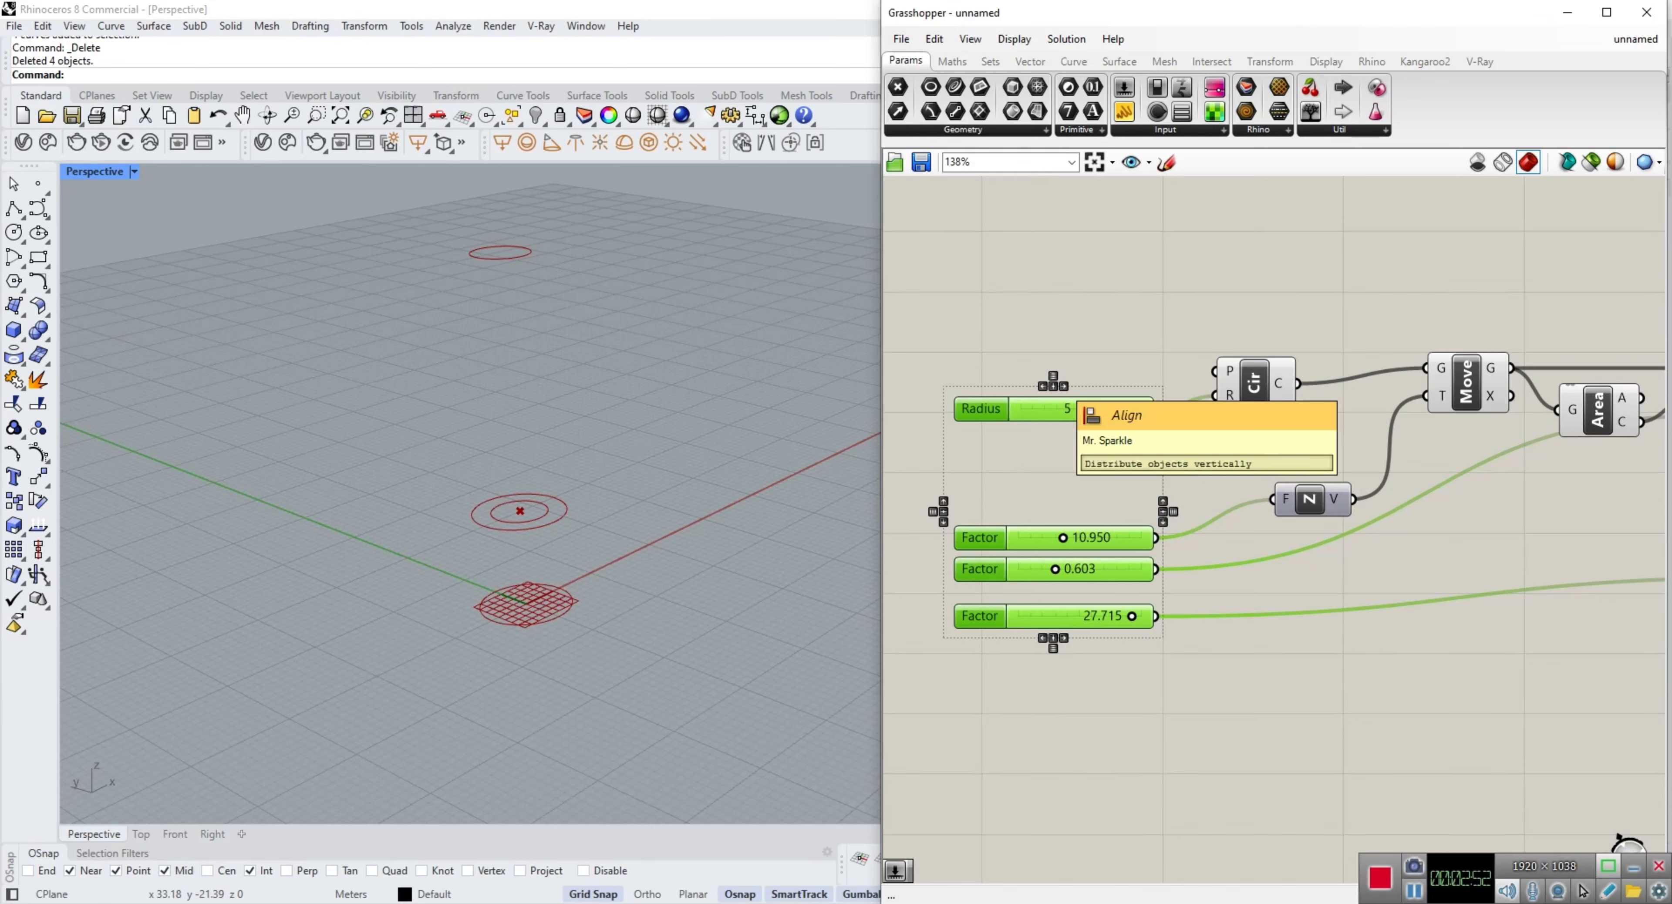
left_click(1064, 386)
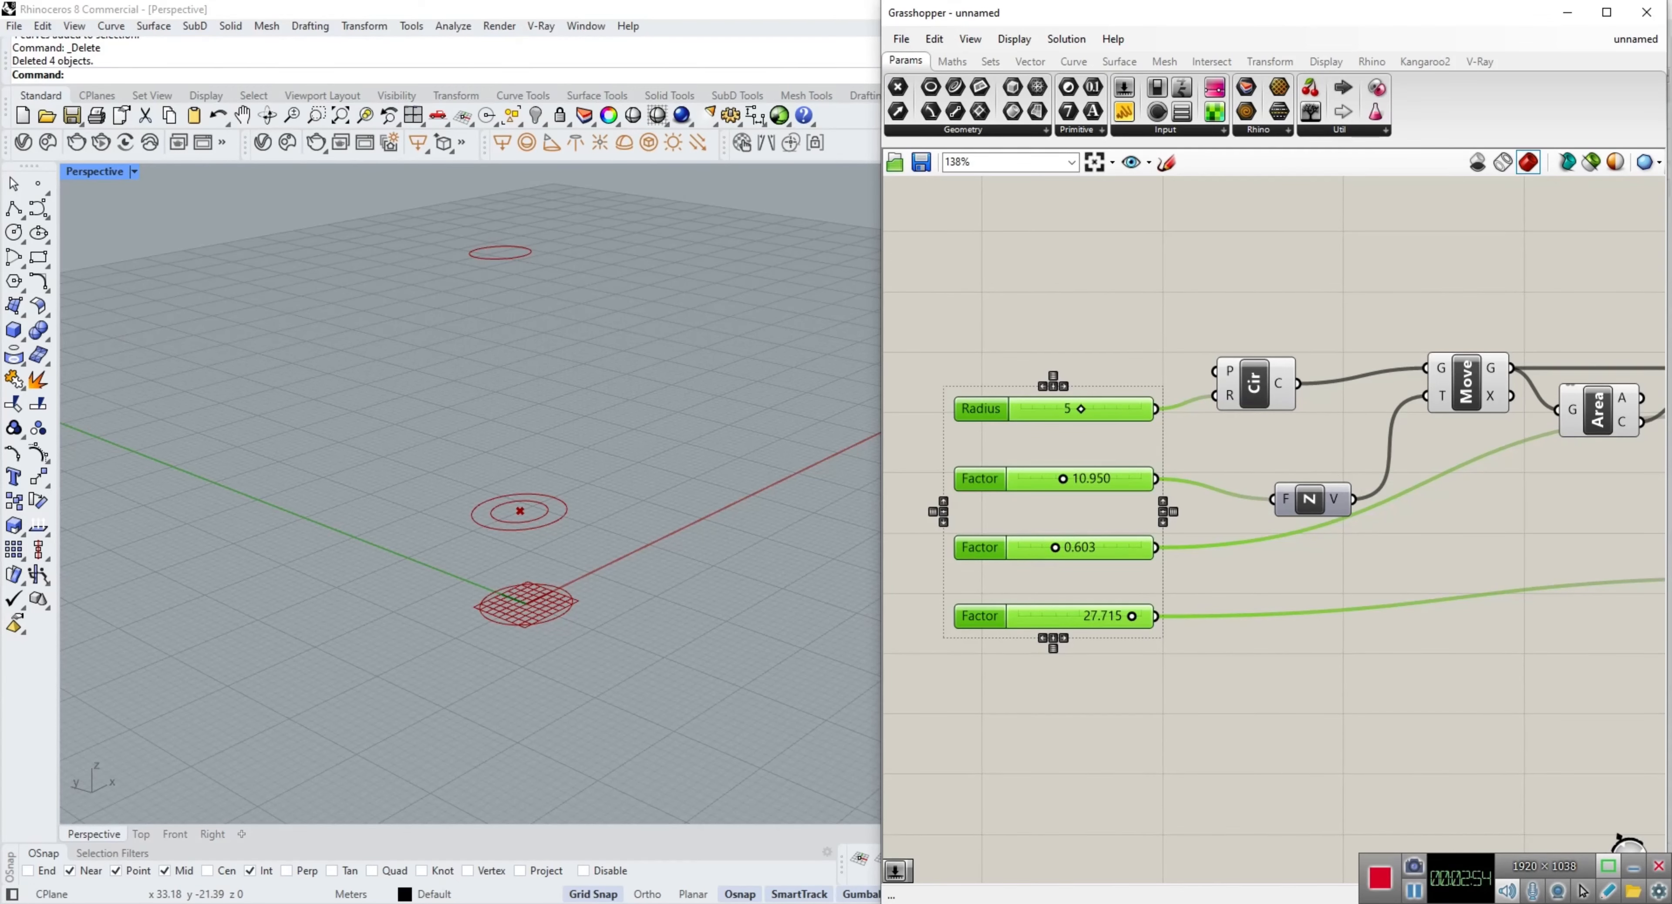
left_click_drag(1310, 498, 1300, 461)
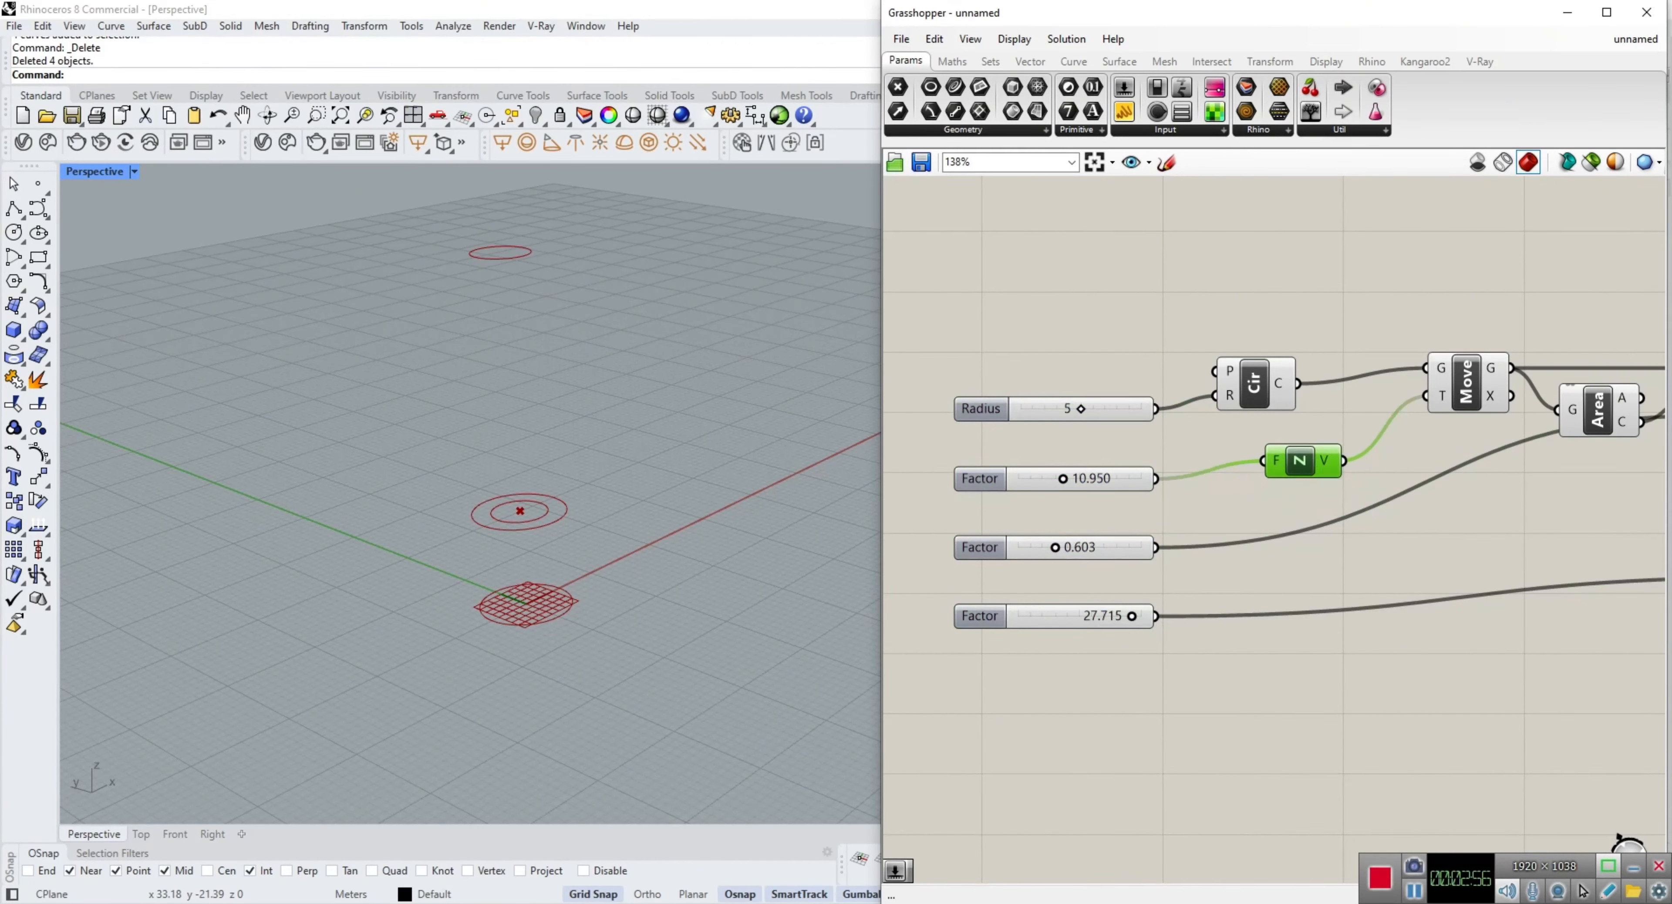
Step: Add a Loft component above the second Move
right_click_drag(1428, 494, 1108, 561)
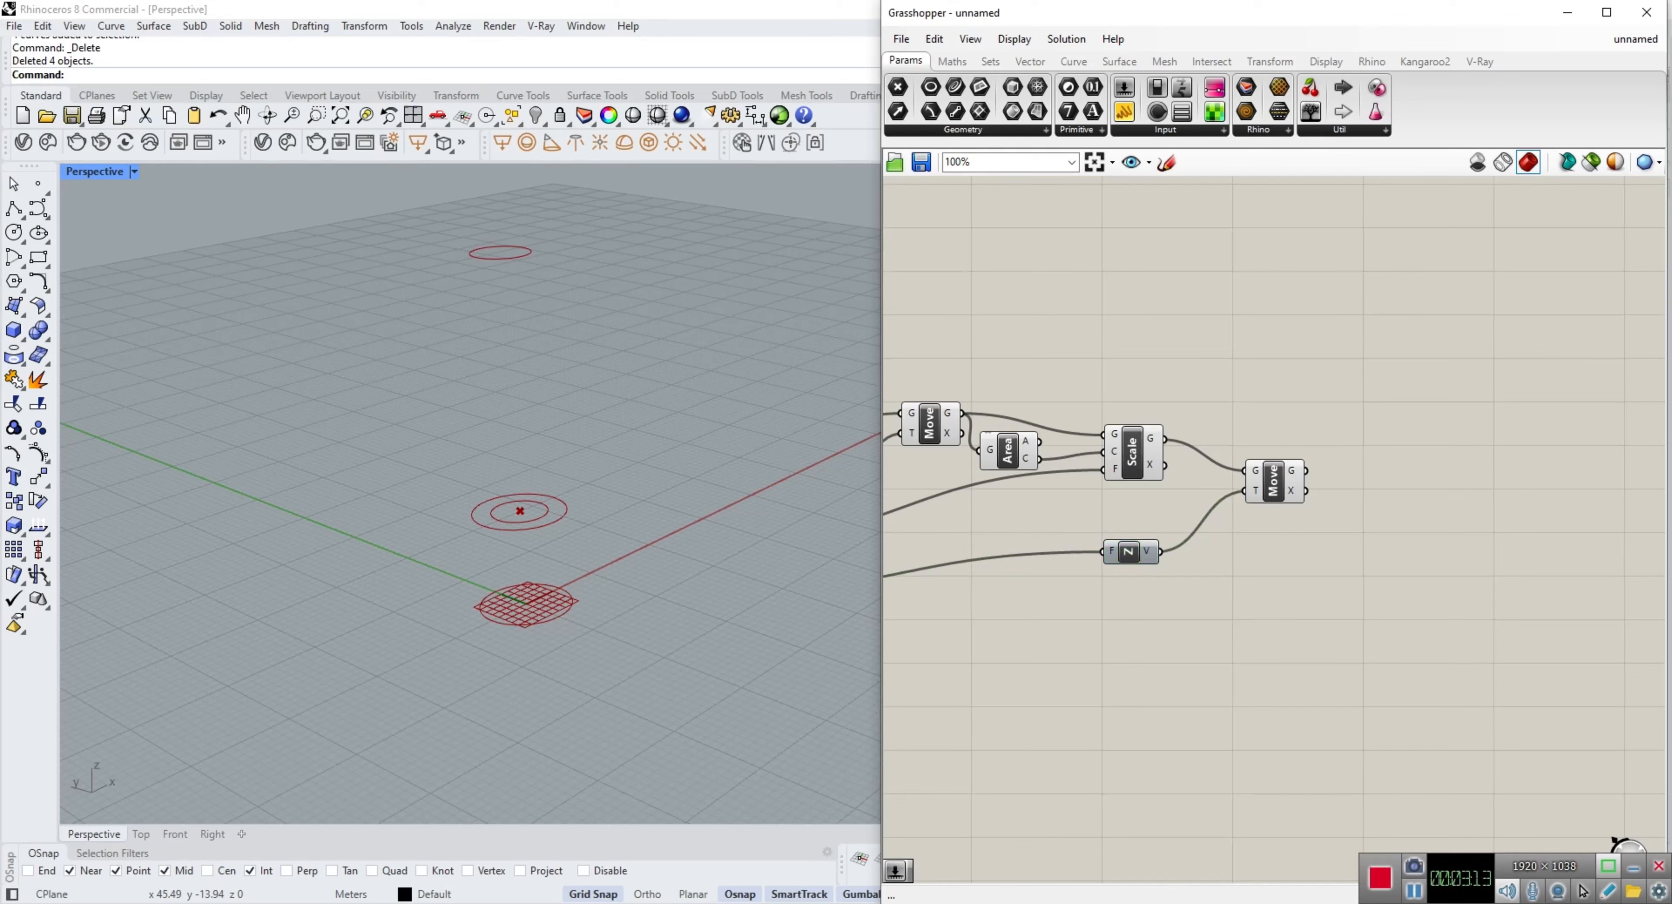
double_click(1356, 407)
type("loft")
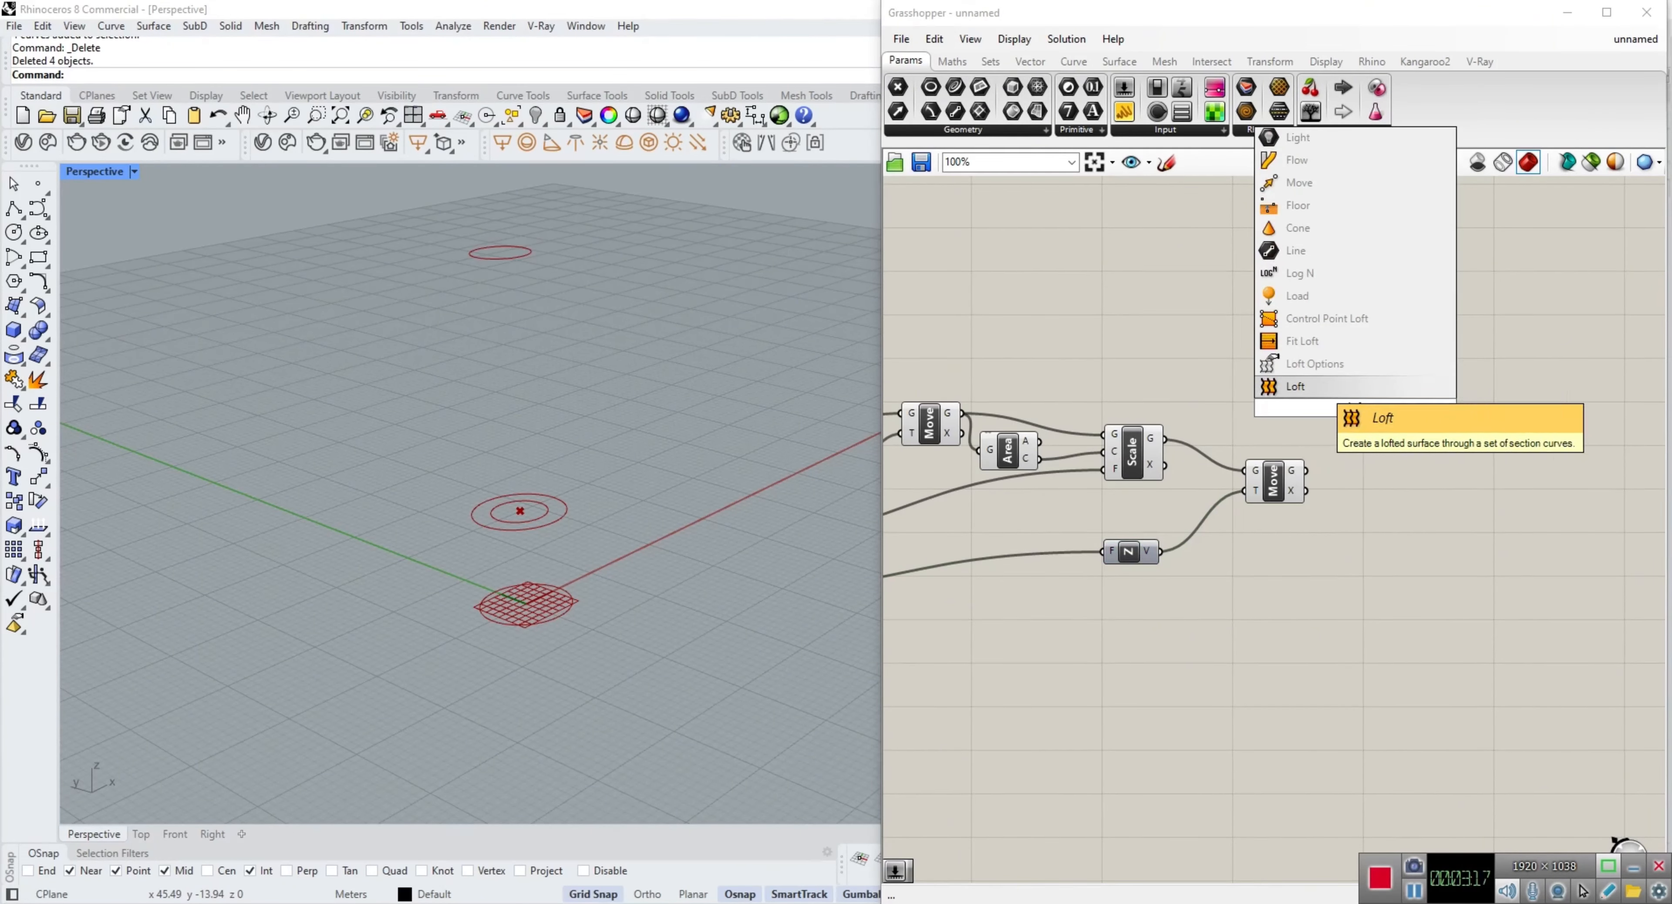
key("Return")
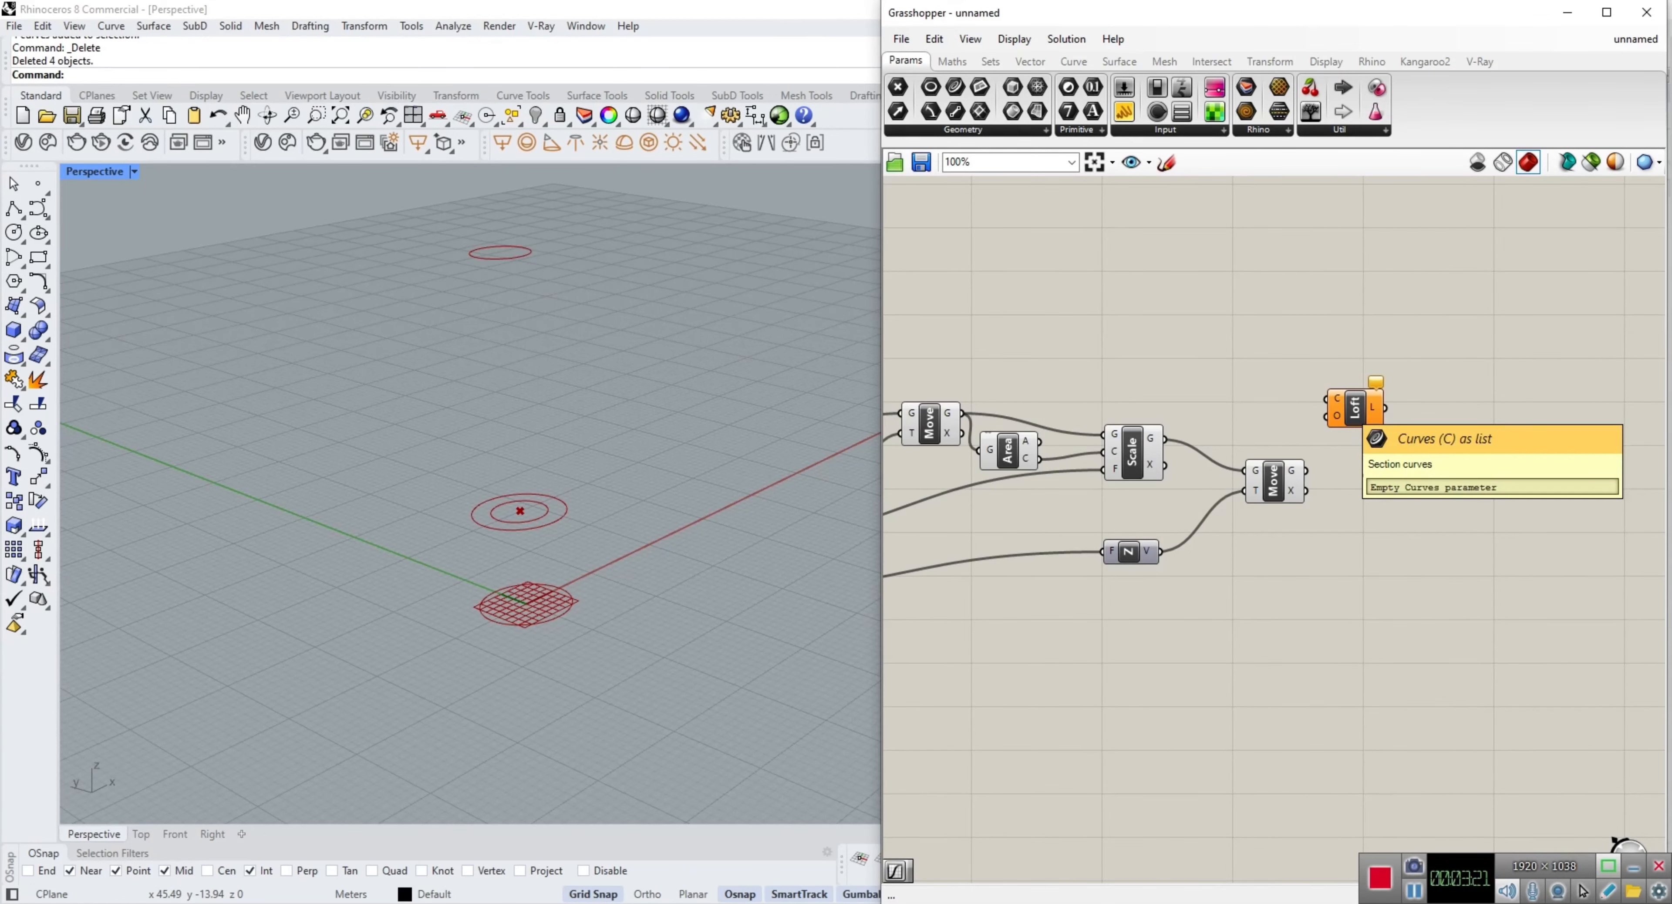
Step: Connect the base circle, the moved circle, the scaled circle and the second moved circle, in that order, to the Loft curves input
left_click_drag(1041, 420, 1579, 330)
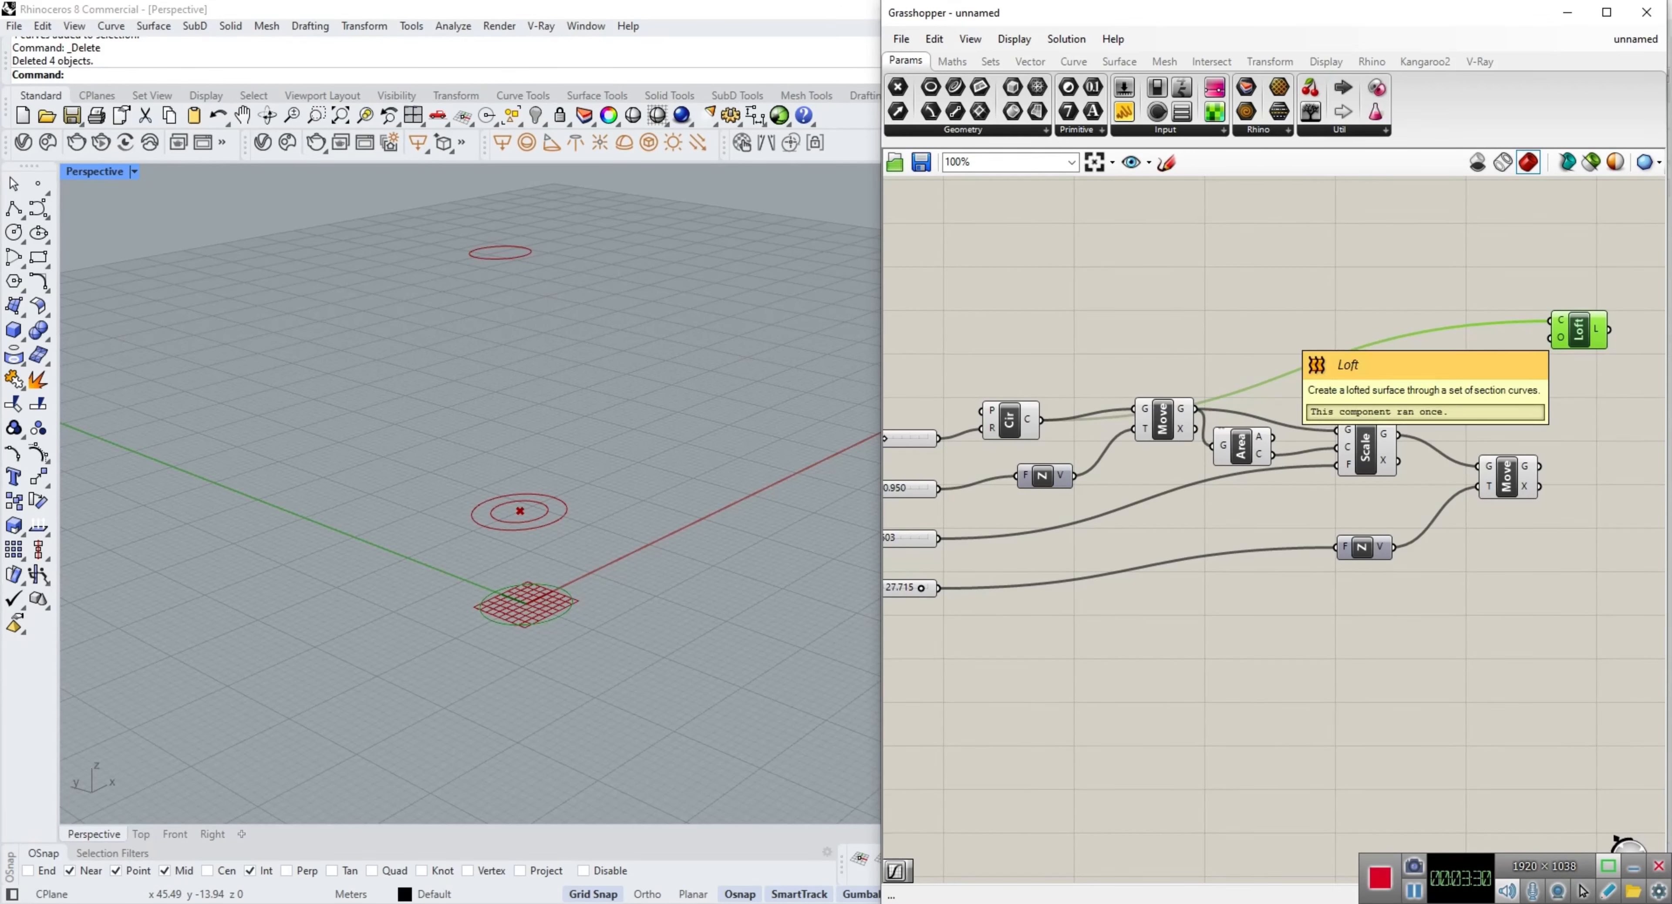
scroll(1264, 375, "up", 1)
left_click_drag(1183, 413, 1598, 310)
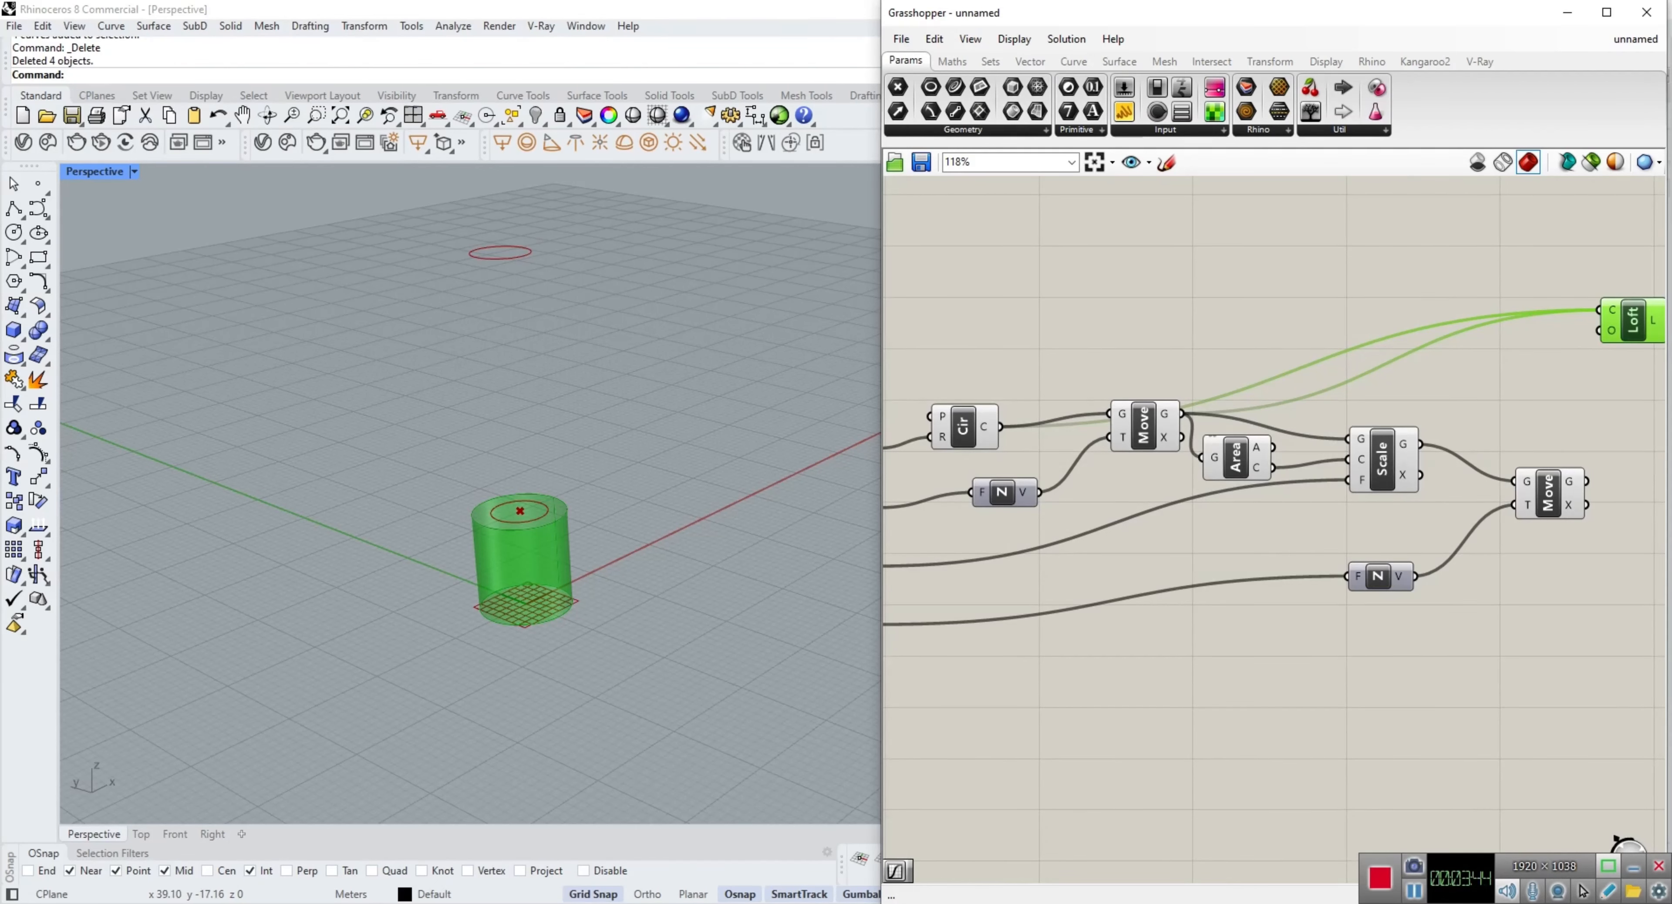
right_click_drag(1396, 649, 1265, 657)
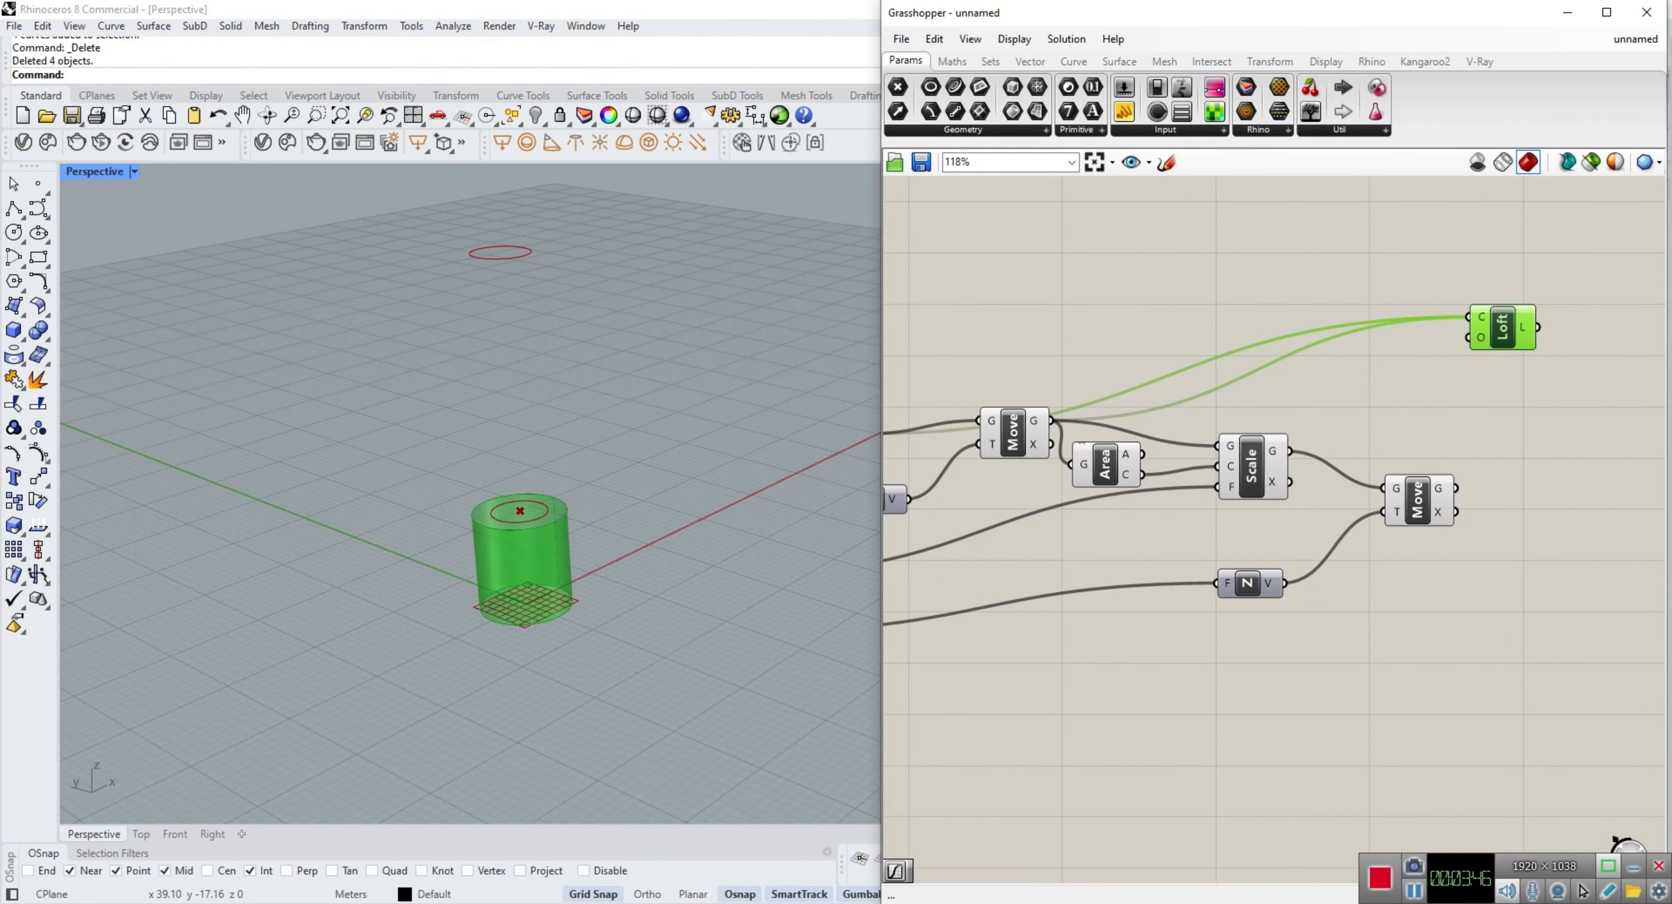
left_click_drag(1290, 451, 1468, 317, "shift")
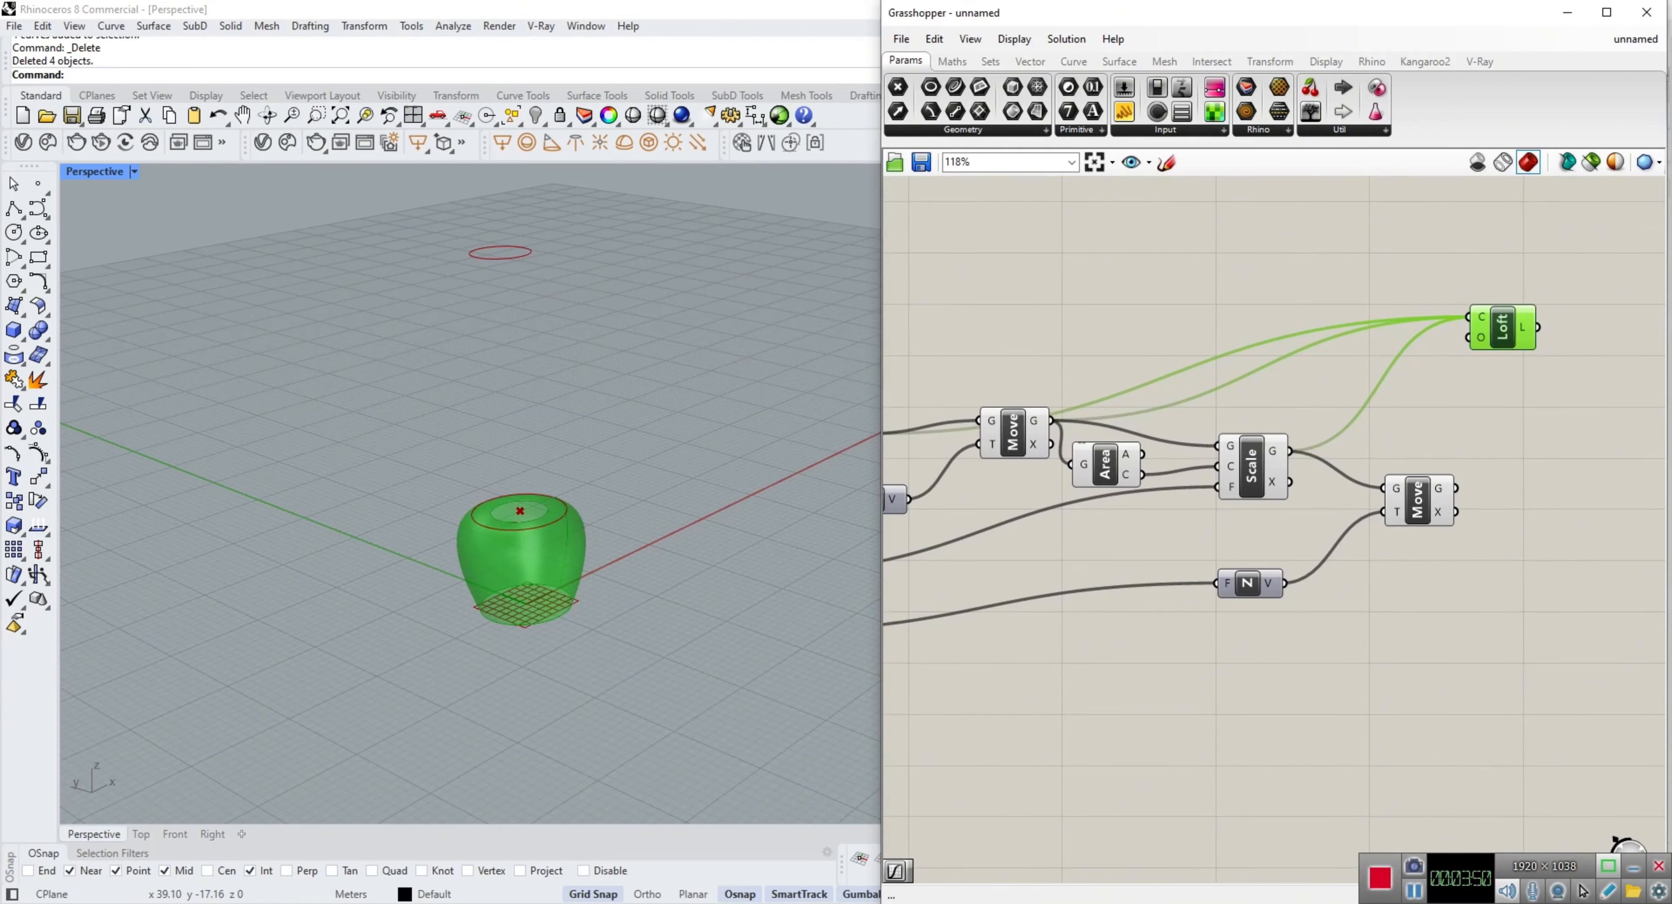
left_click_drag(1418, 500, 1469, 318)
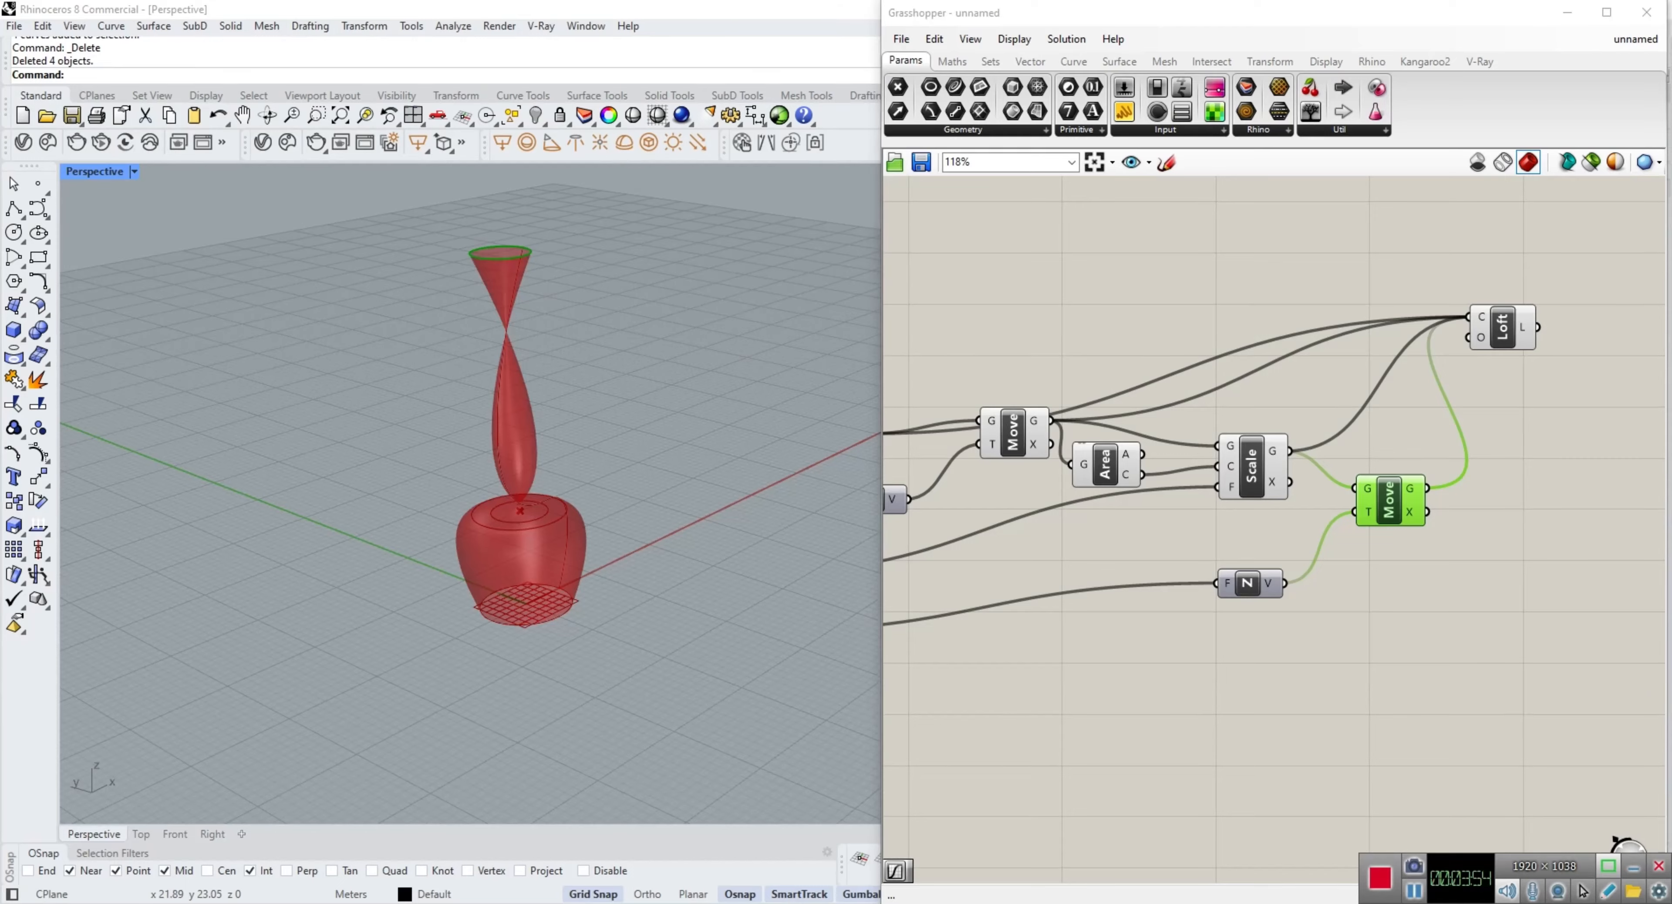
mouse_move(552, 403)
right_mouse_down()
mouse_move(617, 370)
mouse_move(554, 405)
right_mouse_up()
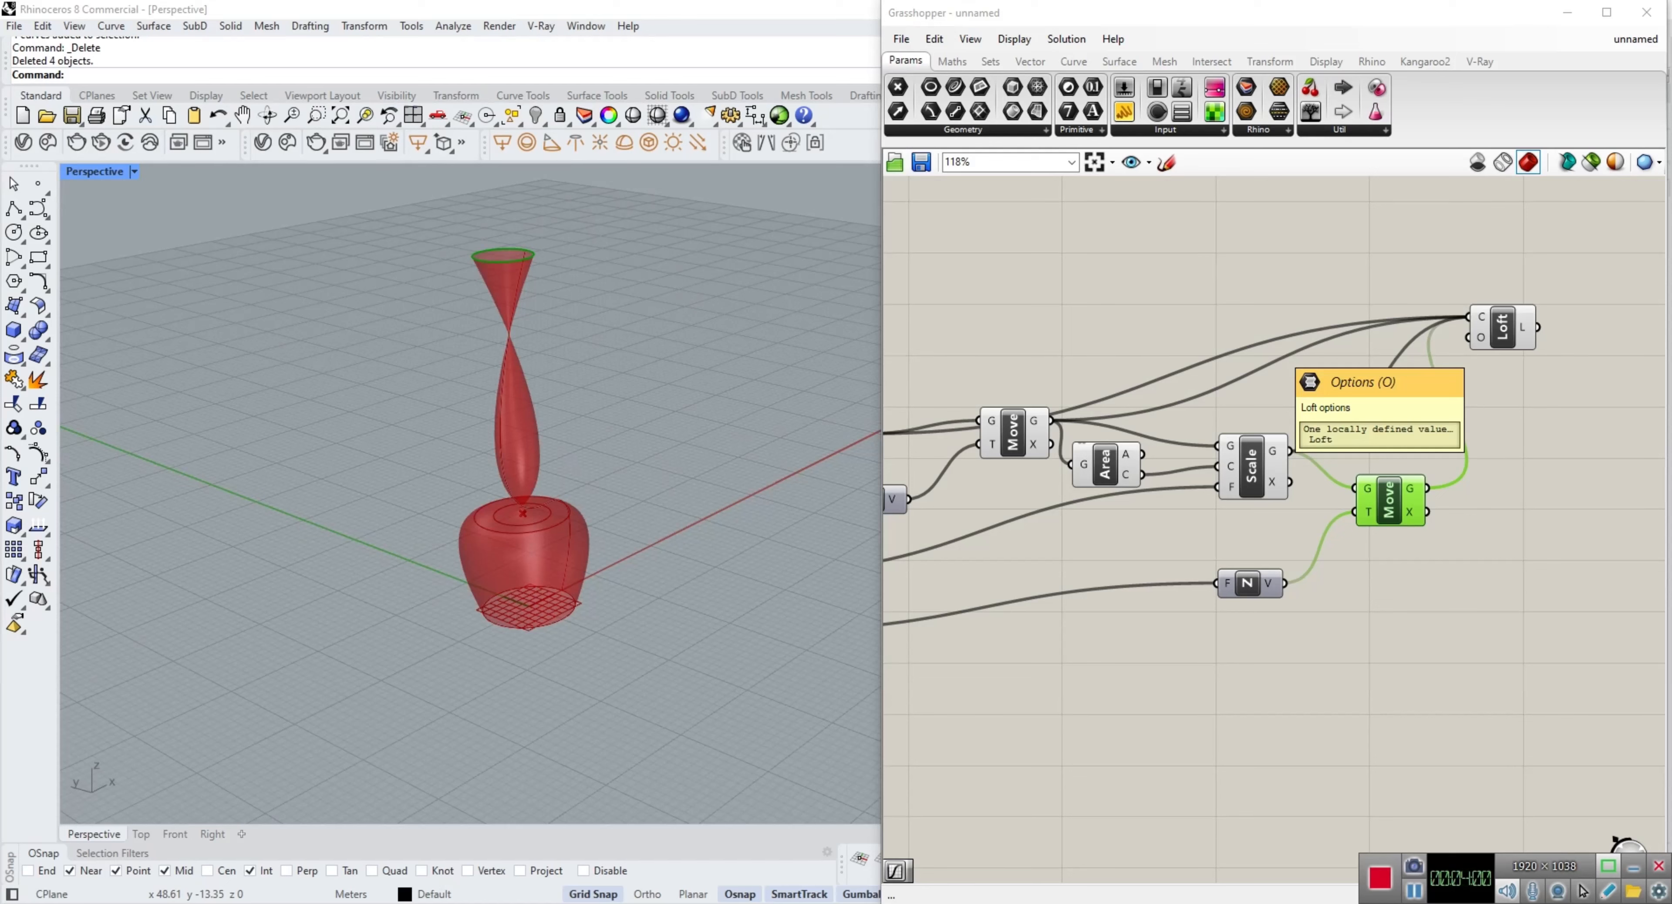
Step: Set the loft type to Straight in the Loft component's options and select the component to inspect the surface
right_click(1469, 337)
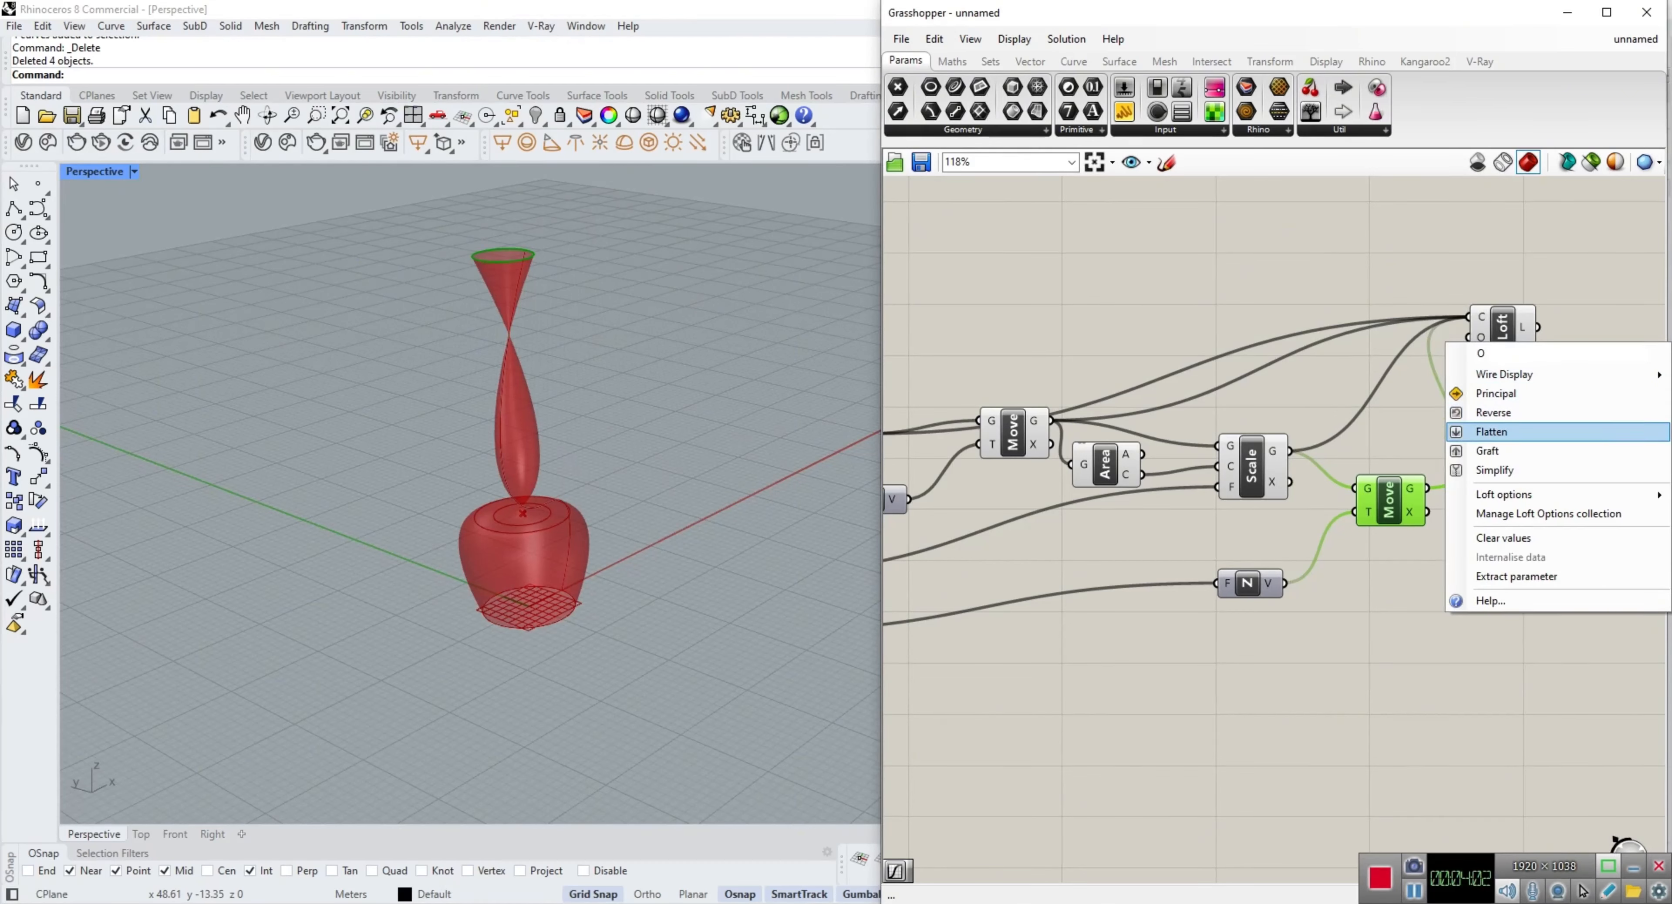
mouse_move(1503, 494)
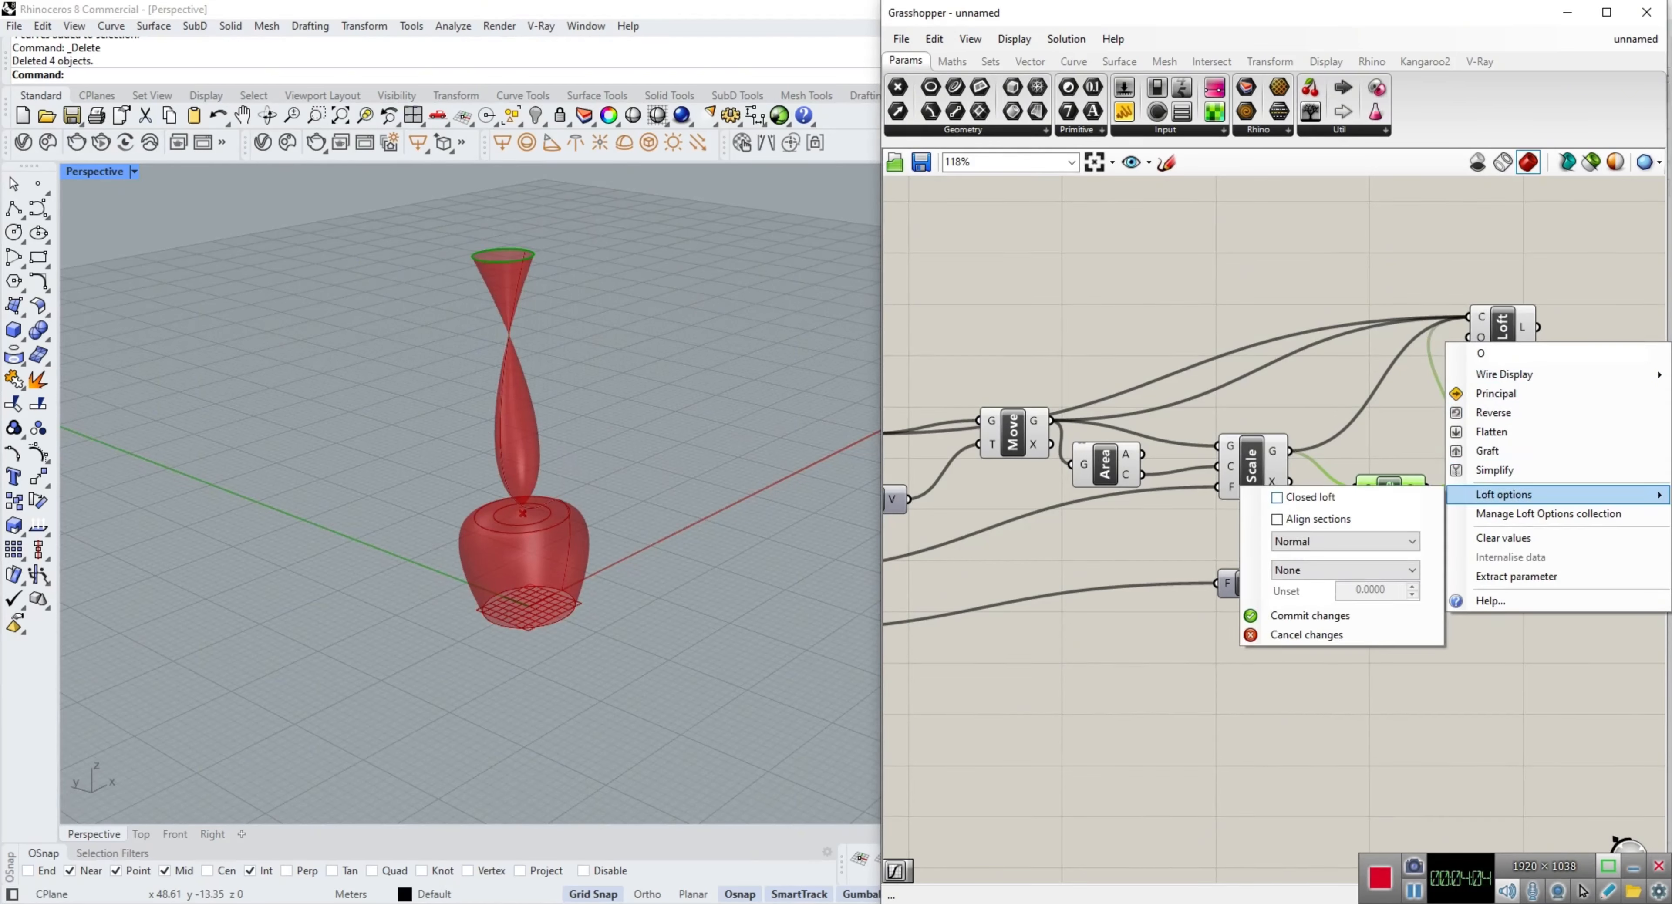
left_click(1344, 541)
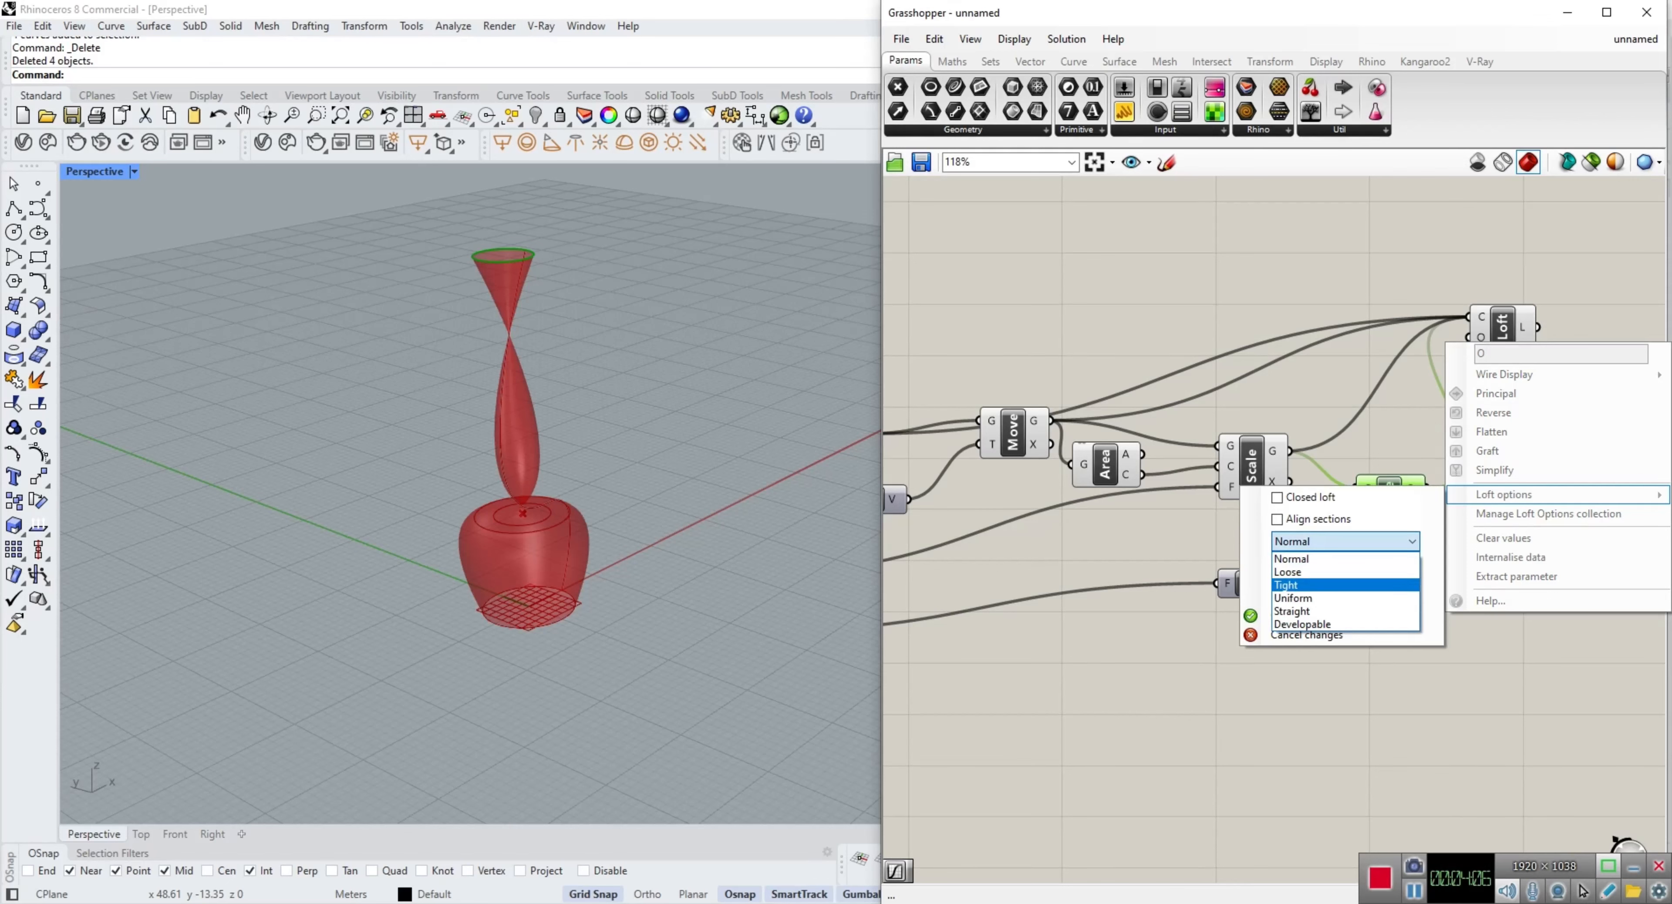
left_click(1299, 611)
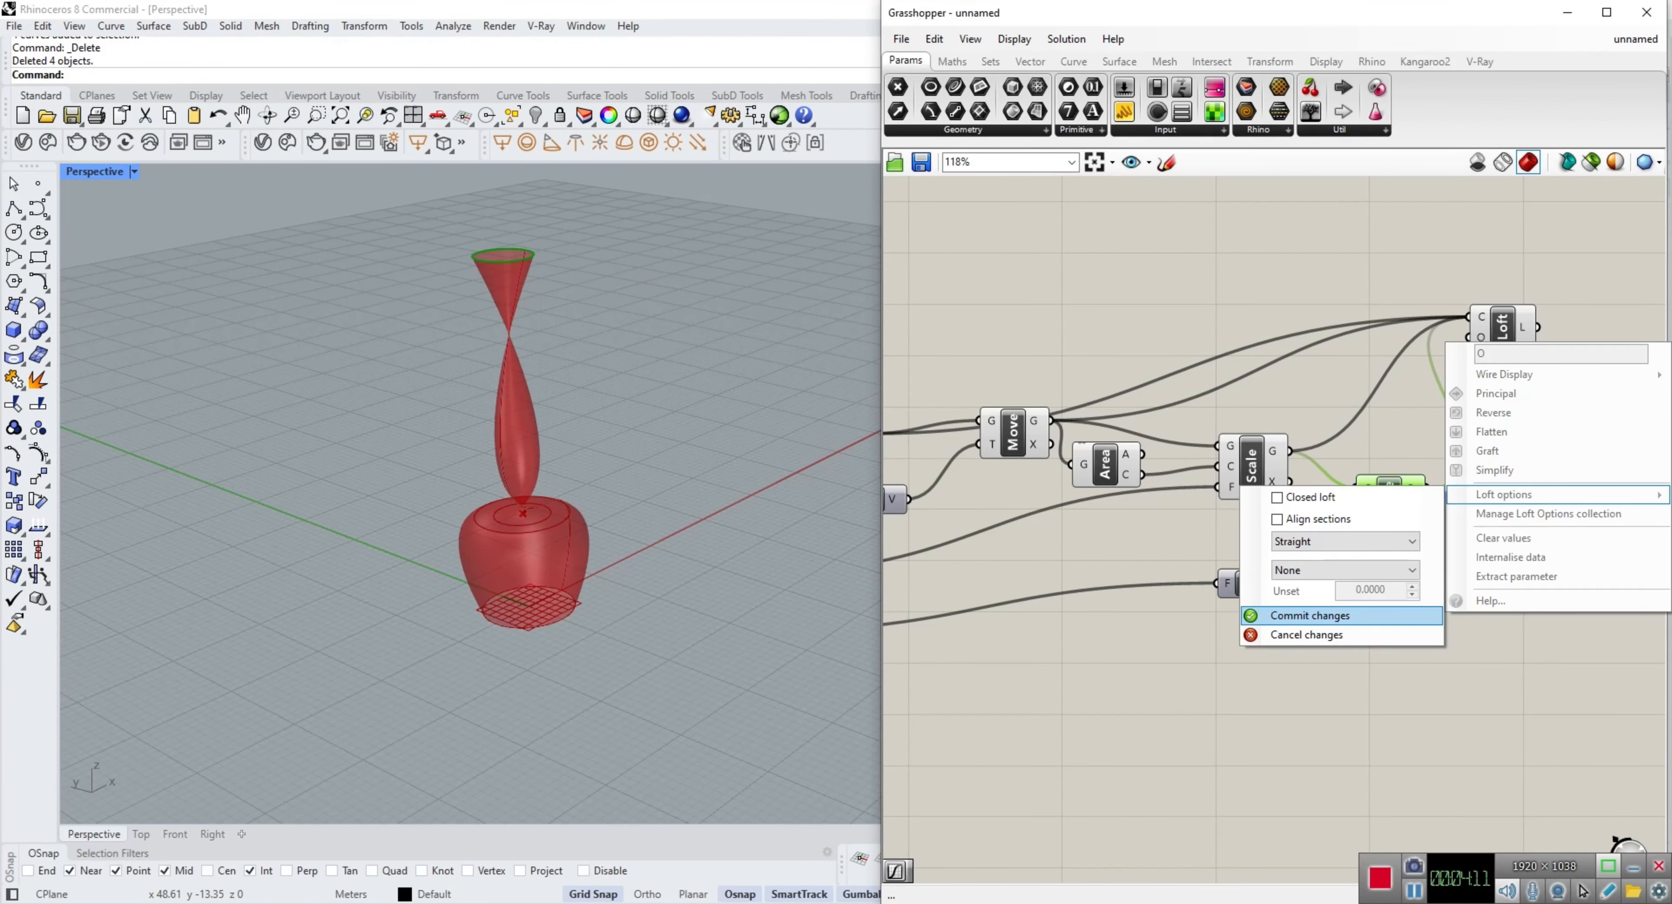
left_click(1298, 615)
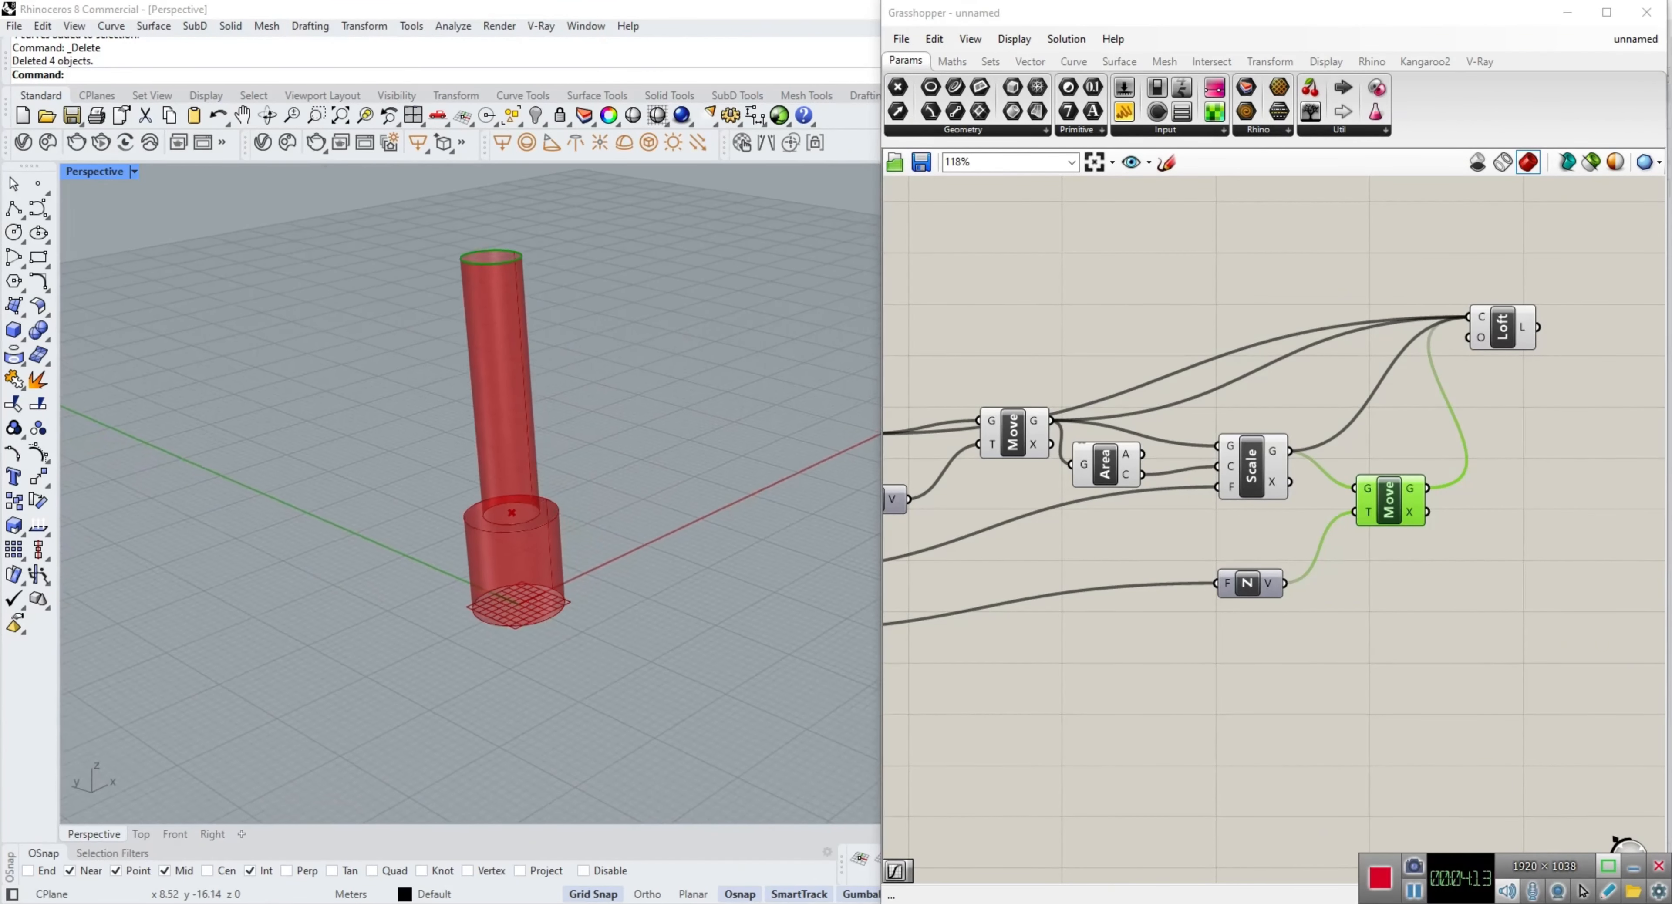
right_click_drag(812, 639, 809, 636)
left_click(1503, 327)
right_click_drag(831, 448, 827, 468)
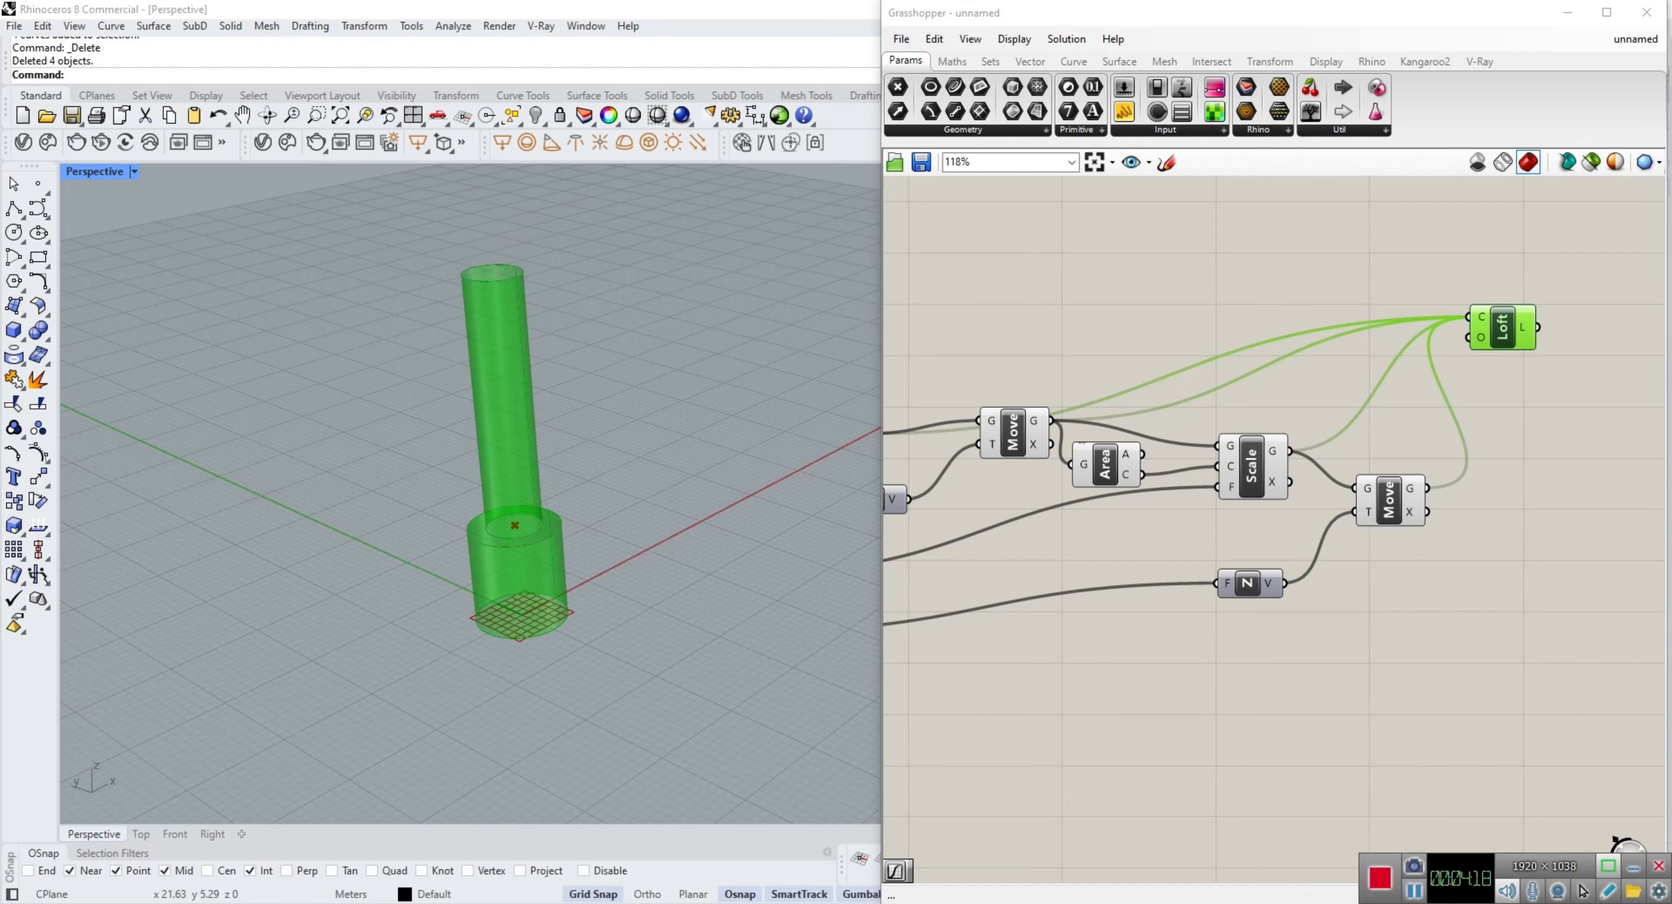
Step: Set the Radius to 4, the first height factor to 13.298, the scale factor to 0.555 and the second height factor to 30.000
scroll(630, 539, "down", 2)
right_click_drag(1052, 533, 1389, 492)
scroll(1277, 506, "down", 2)
scroll(1103, 532, "up", 4)
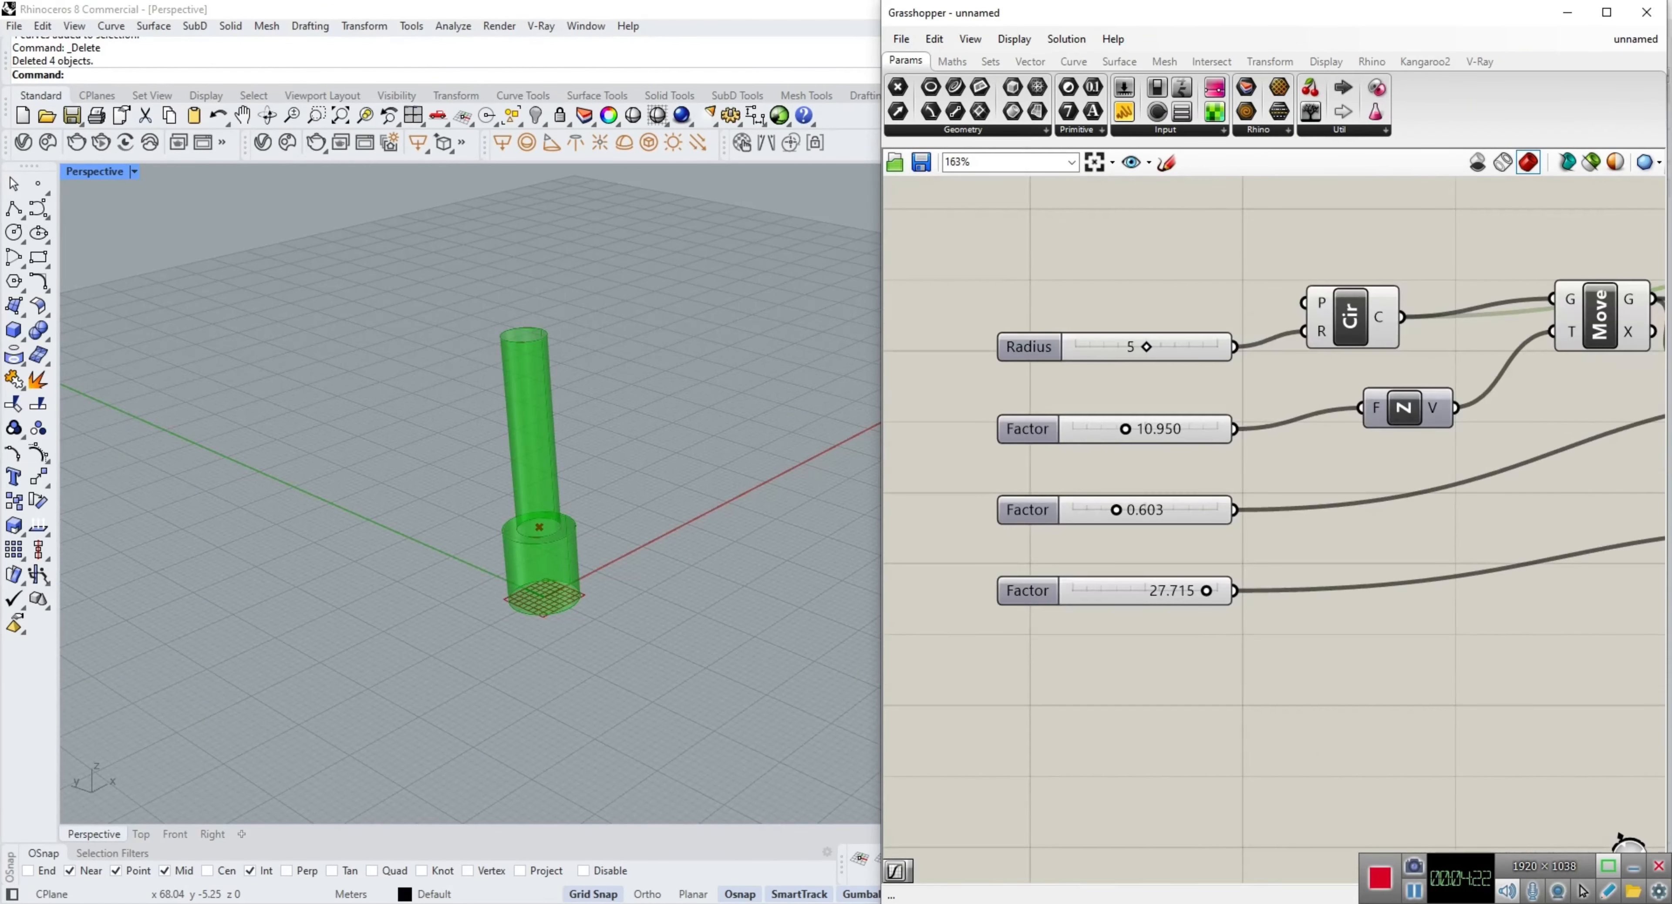
mouse_move(1206, 590)
left_mouse_down()
mouse_move(1187, 590)
mouse_move(1208, 590)
left_mouse_up()
left_click_drag(1116, 509, 1112, 509)
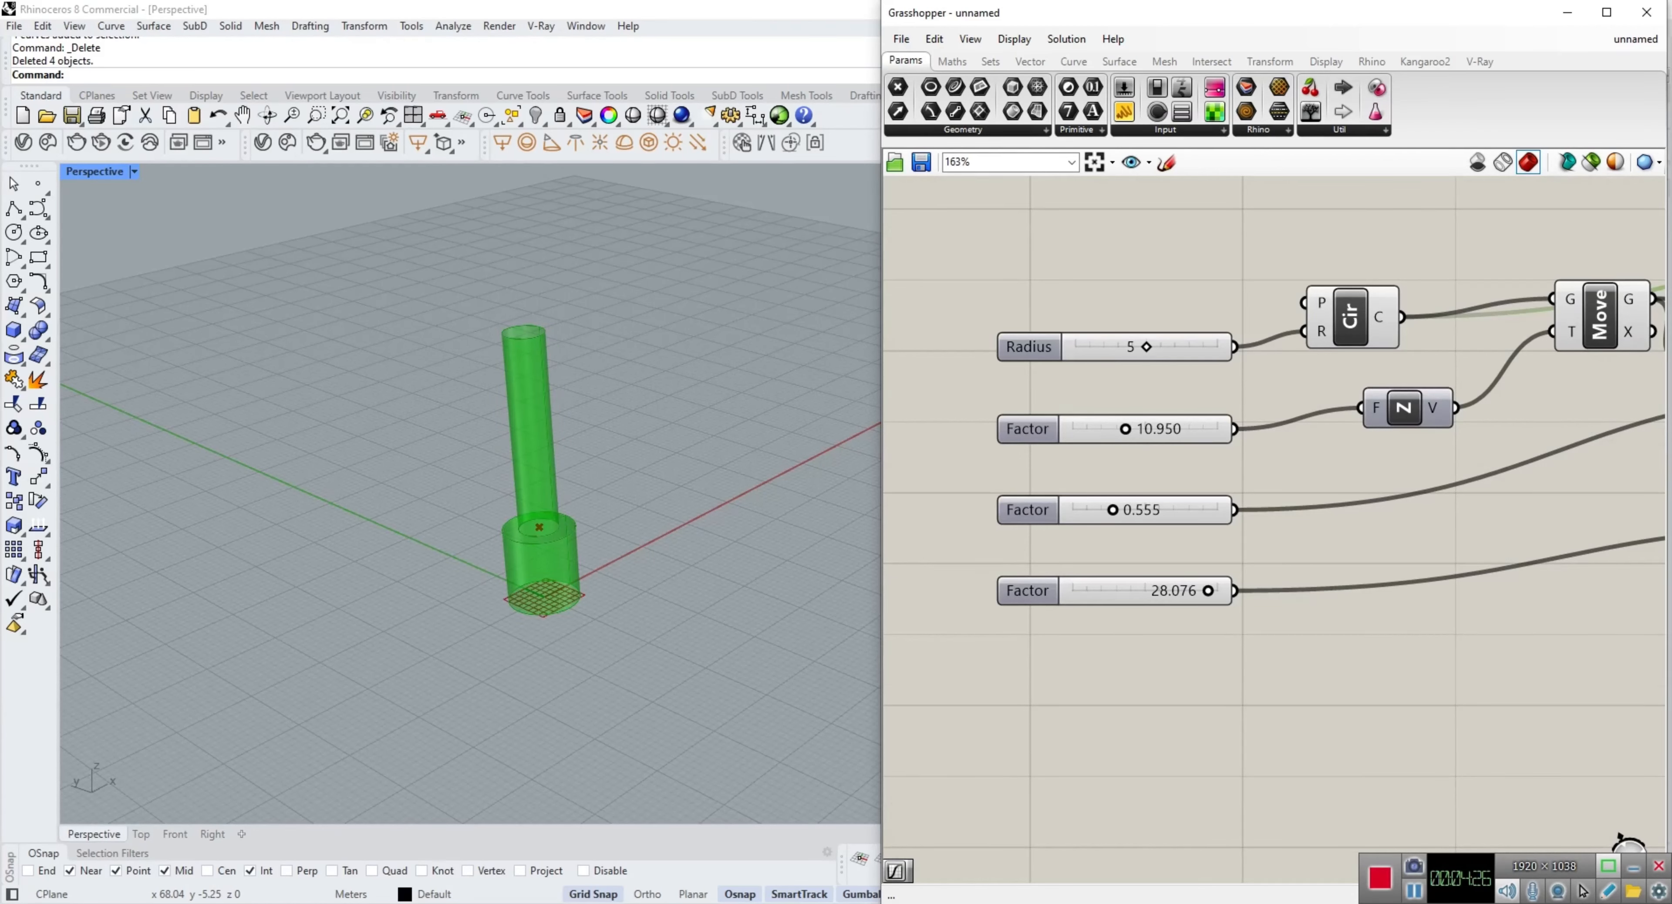
mouse_move(1147, 346)
left_mouse_down()
mouse_move(1161, 346)
mouse_move(1132, 346)
left_mouse_up()
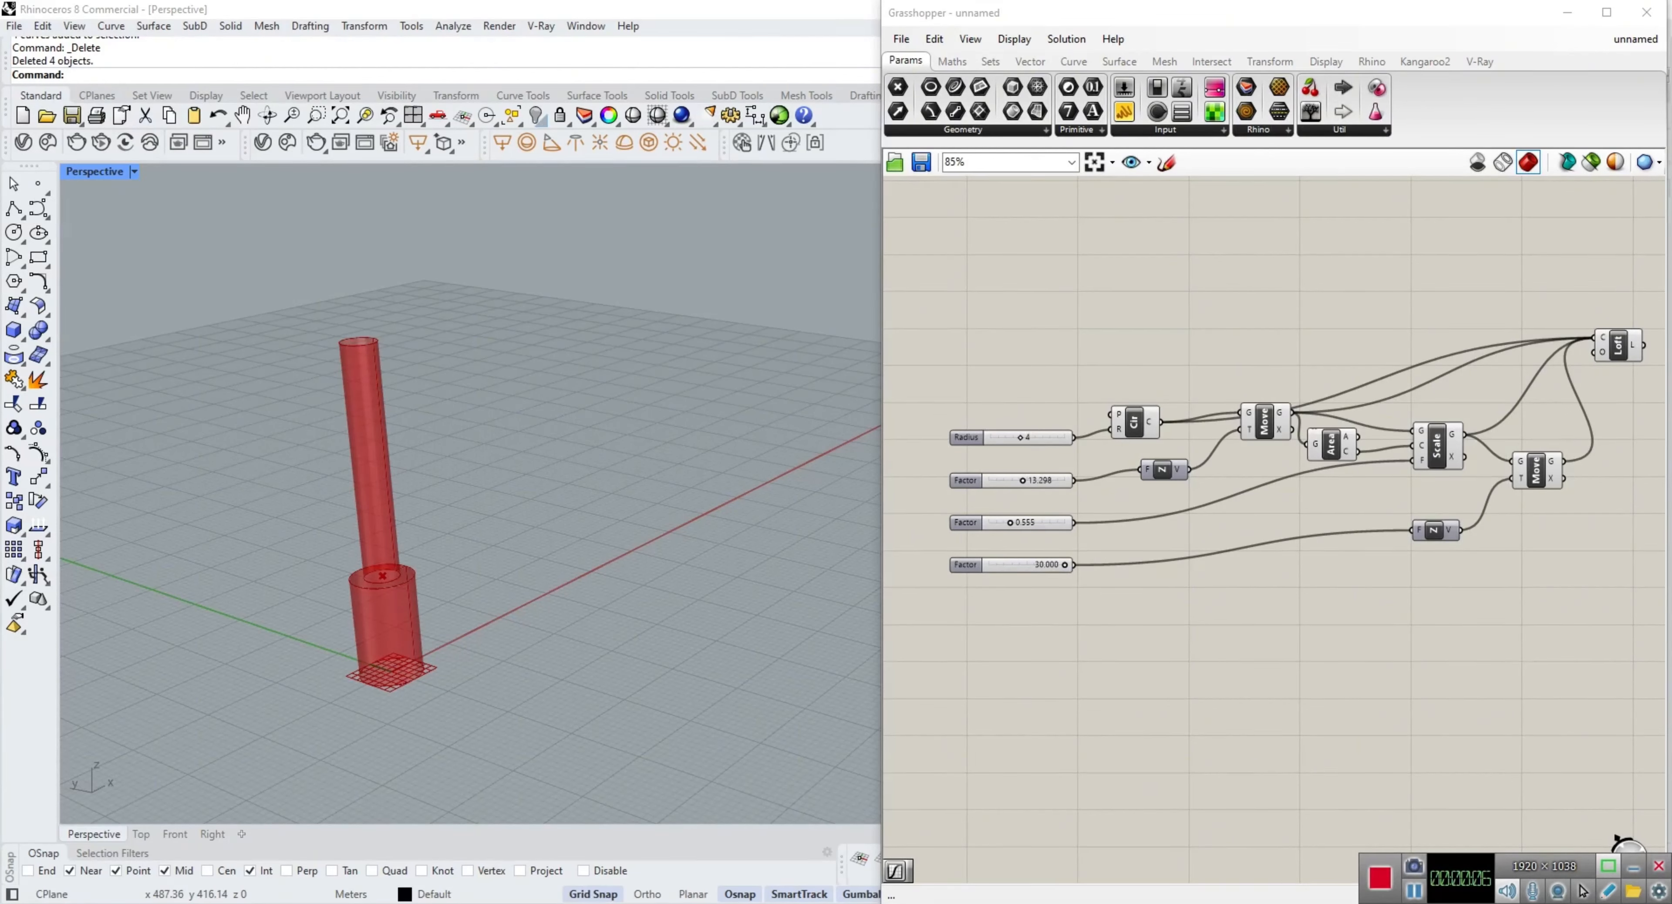
Step: Show the hidden line along the X axis in Rhino and select it
left_click(541, 121)
left_click(561, 149)
left_click(545, 597)
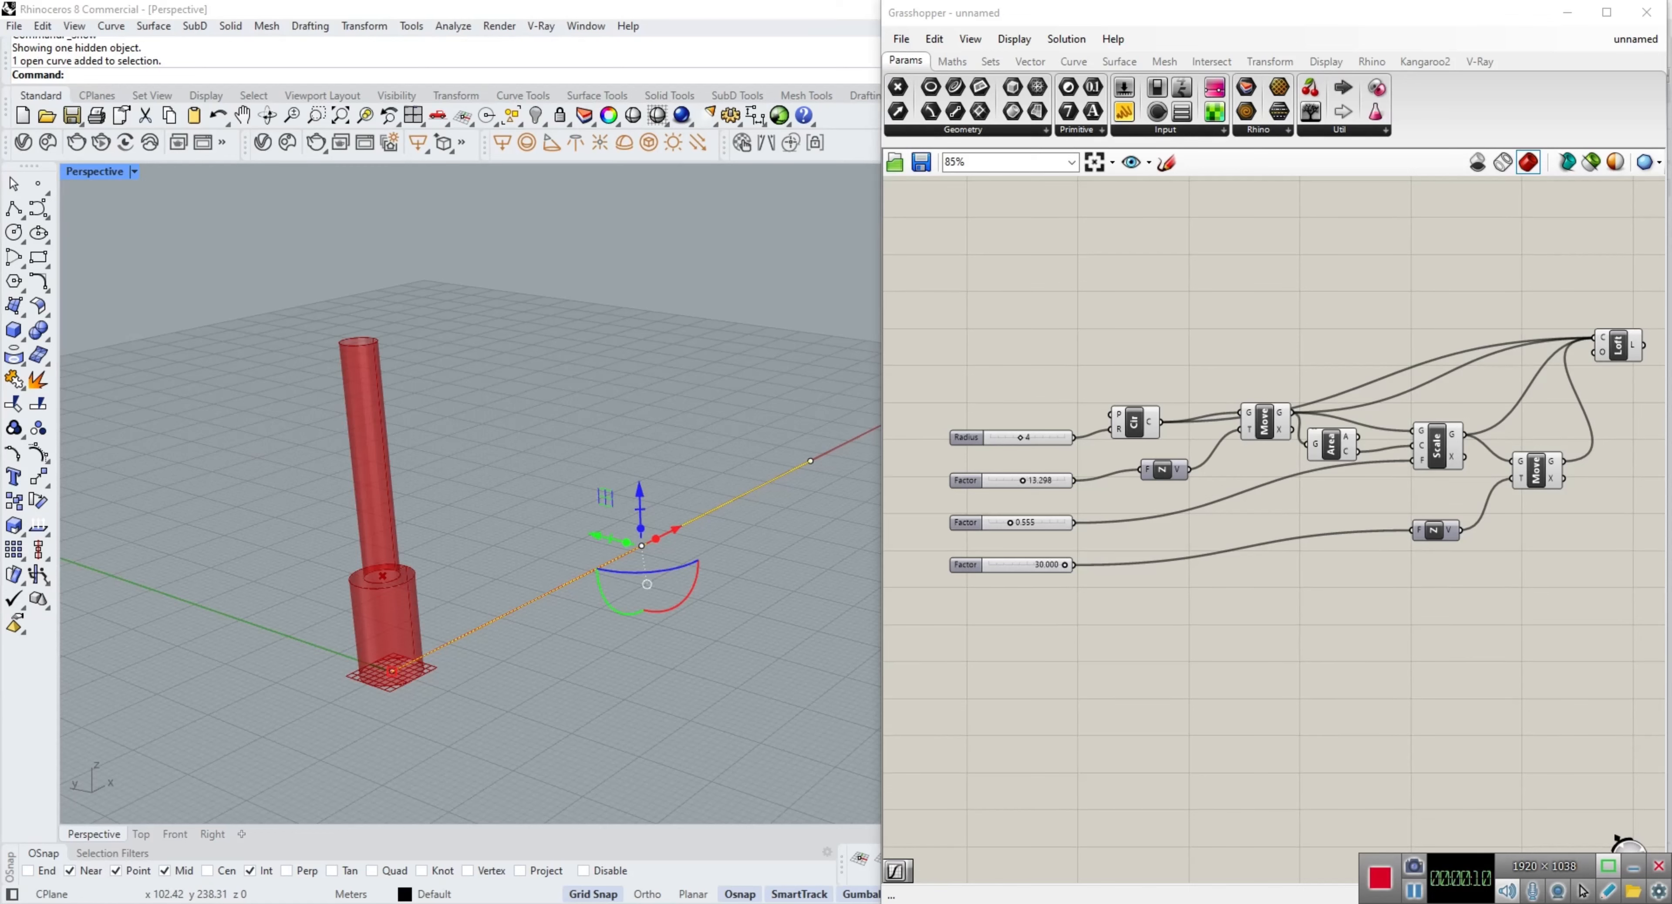
Step: Draw a line along the X axis from the vase's base center to the far endpoint of the existing line
left_click(21, 216)
left_click(40, 210)
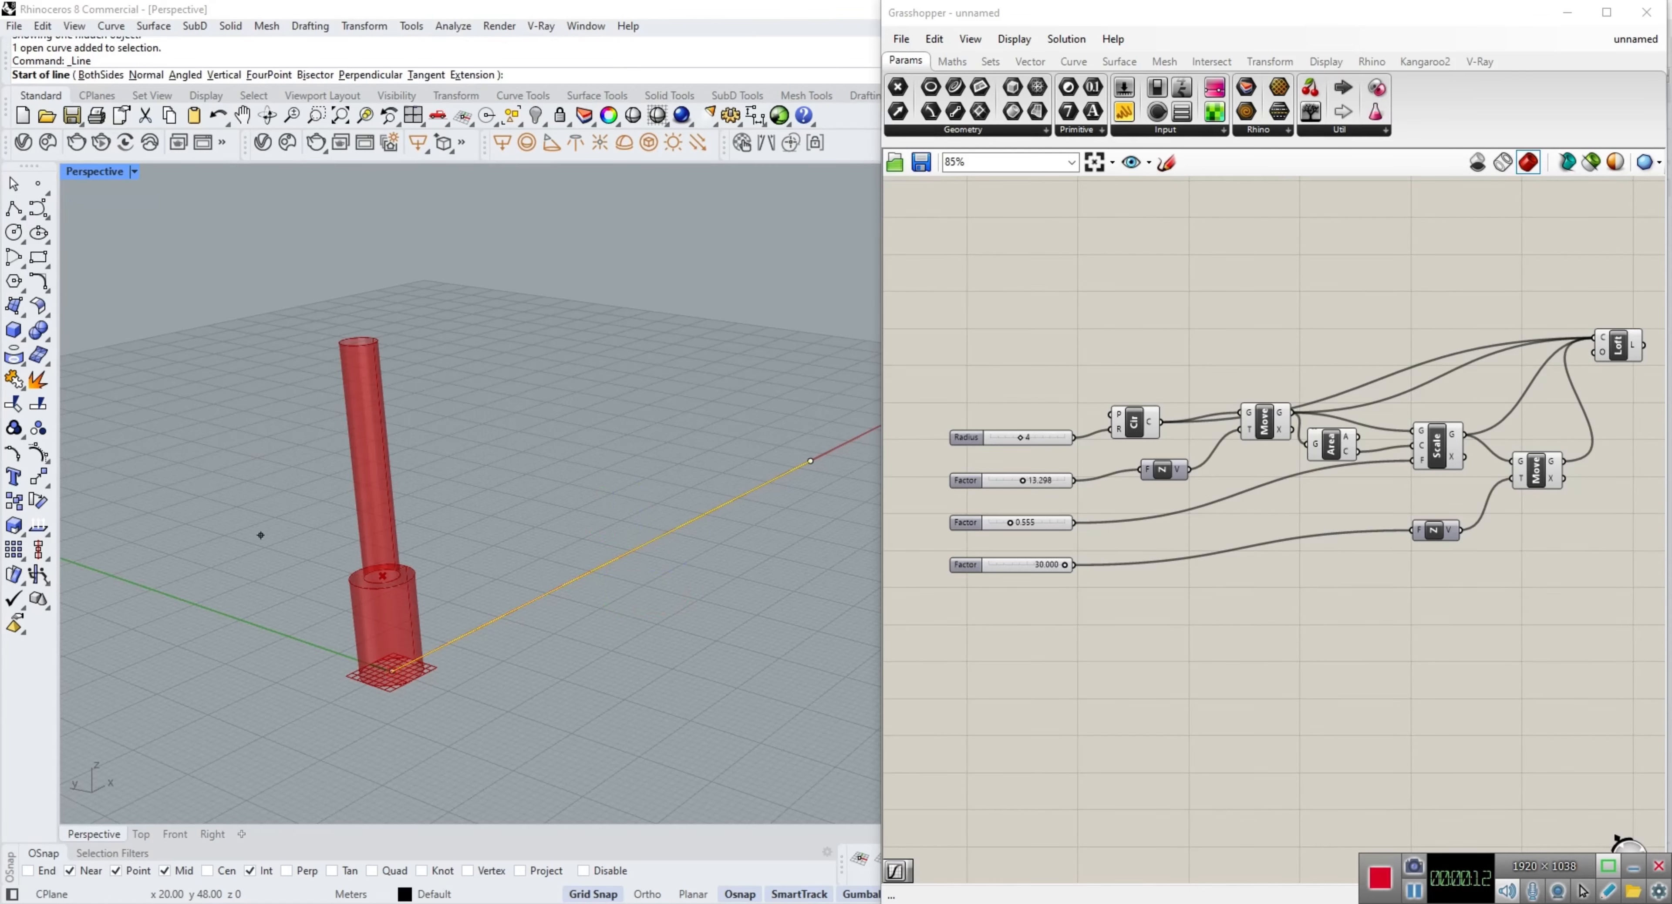
left_click(392, 671)
left_click(810, 460)
Step: Add a Curve parameter above the first Move in Grasshopper and set the Rhino line along the X axis as its single referenced curve
right_click_drag(1305, 640, 980, 679)
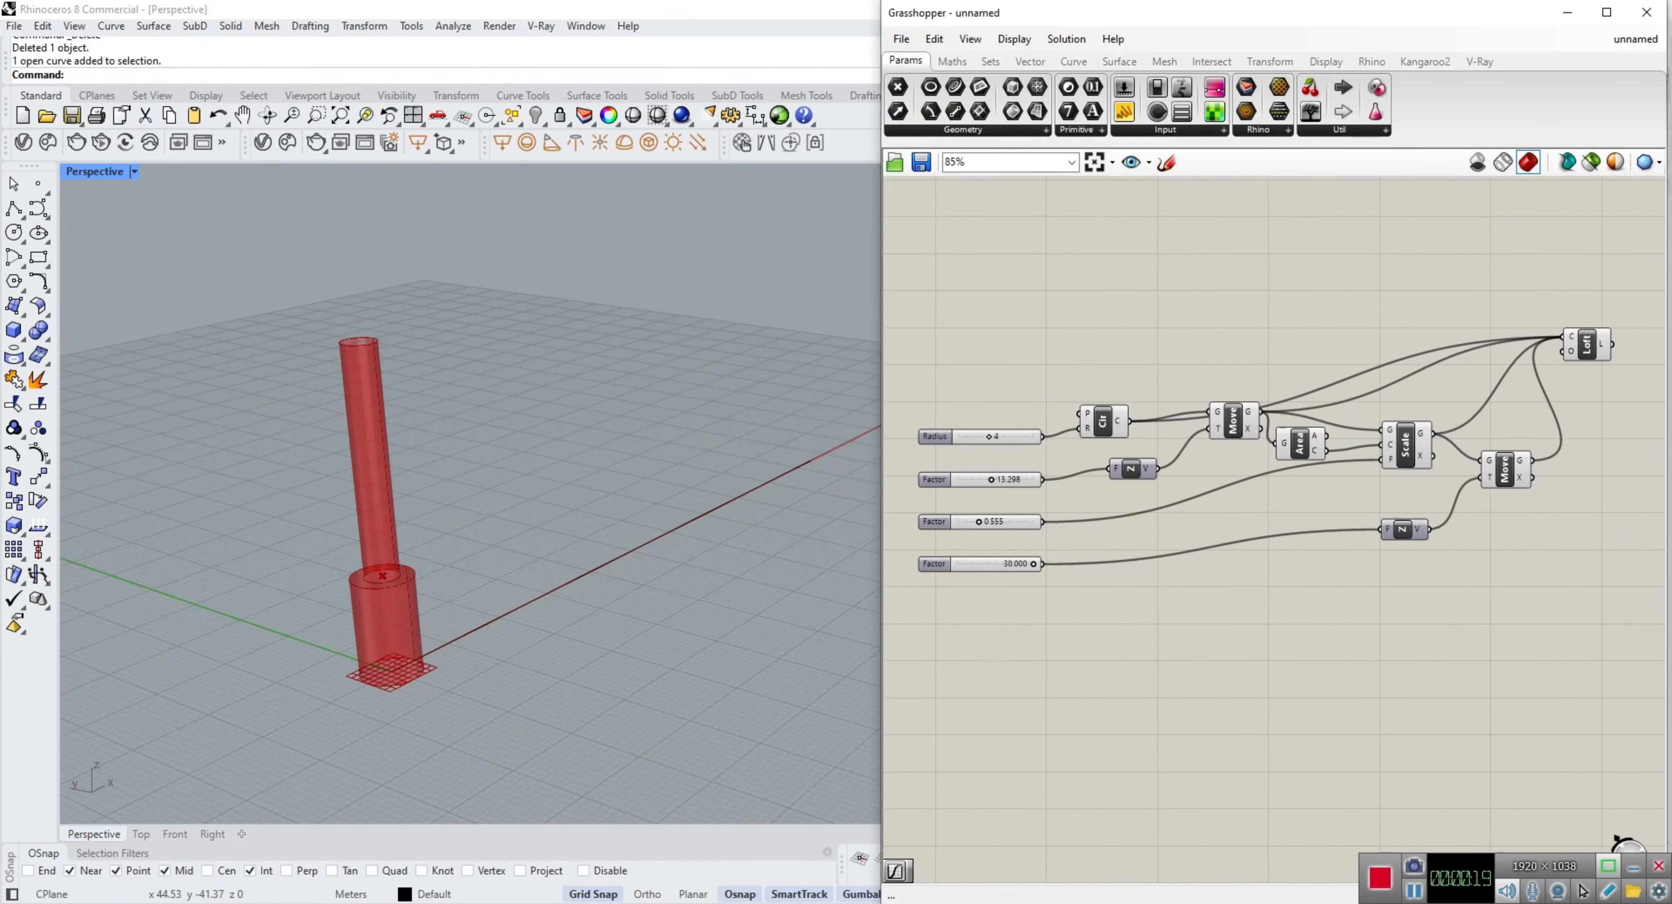
scroll(1334, 399, "up", 1)
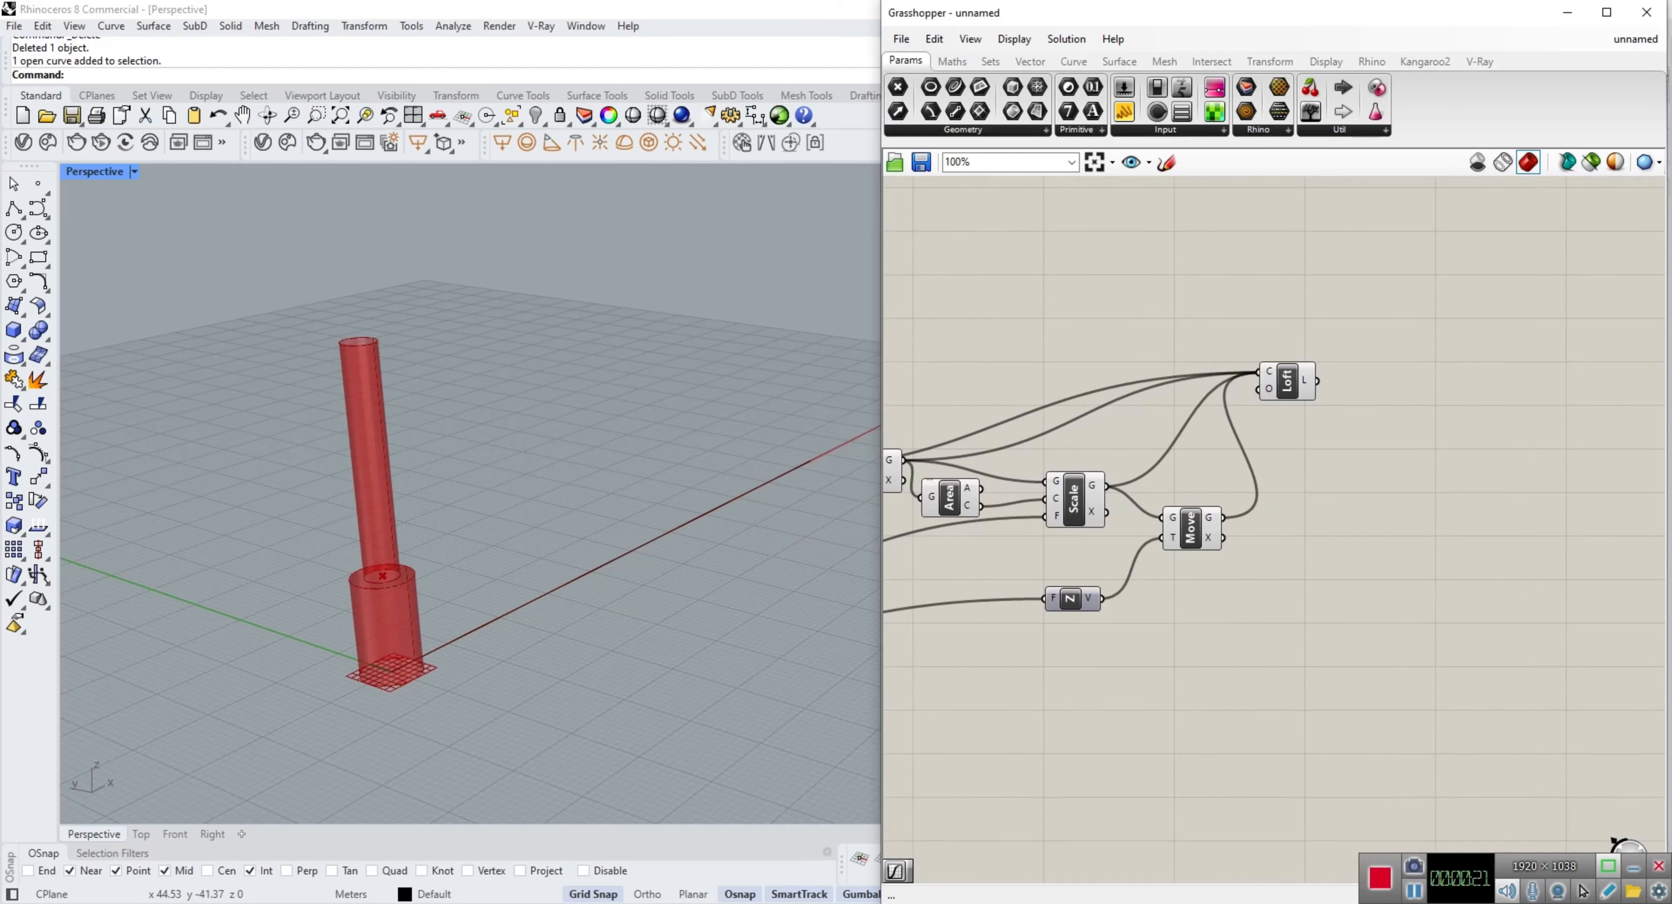
right_click_drag(1334, 398, 1601, 500)
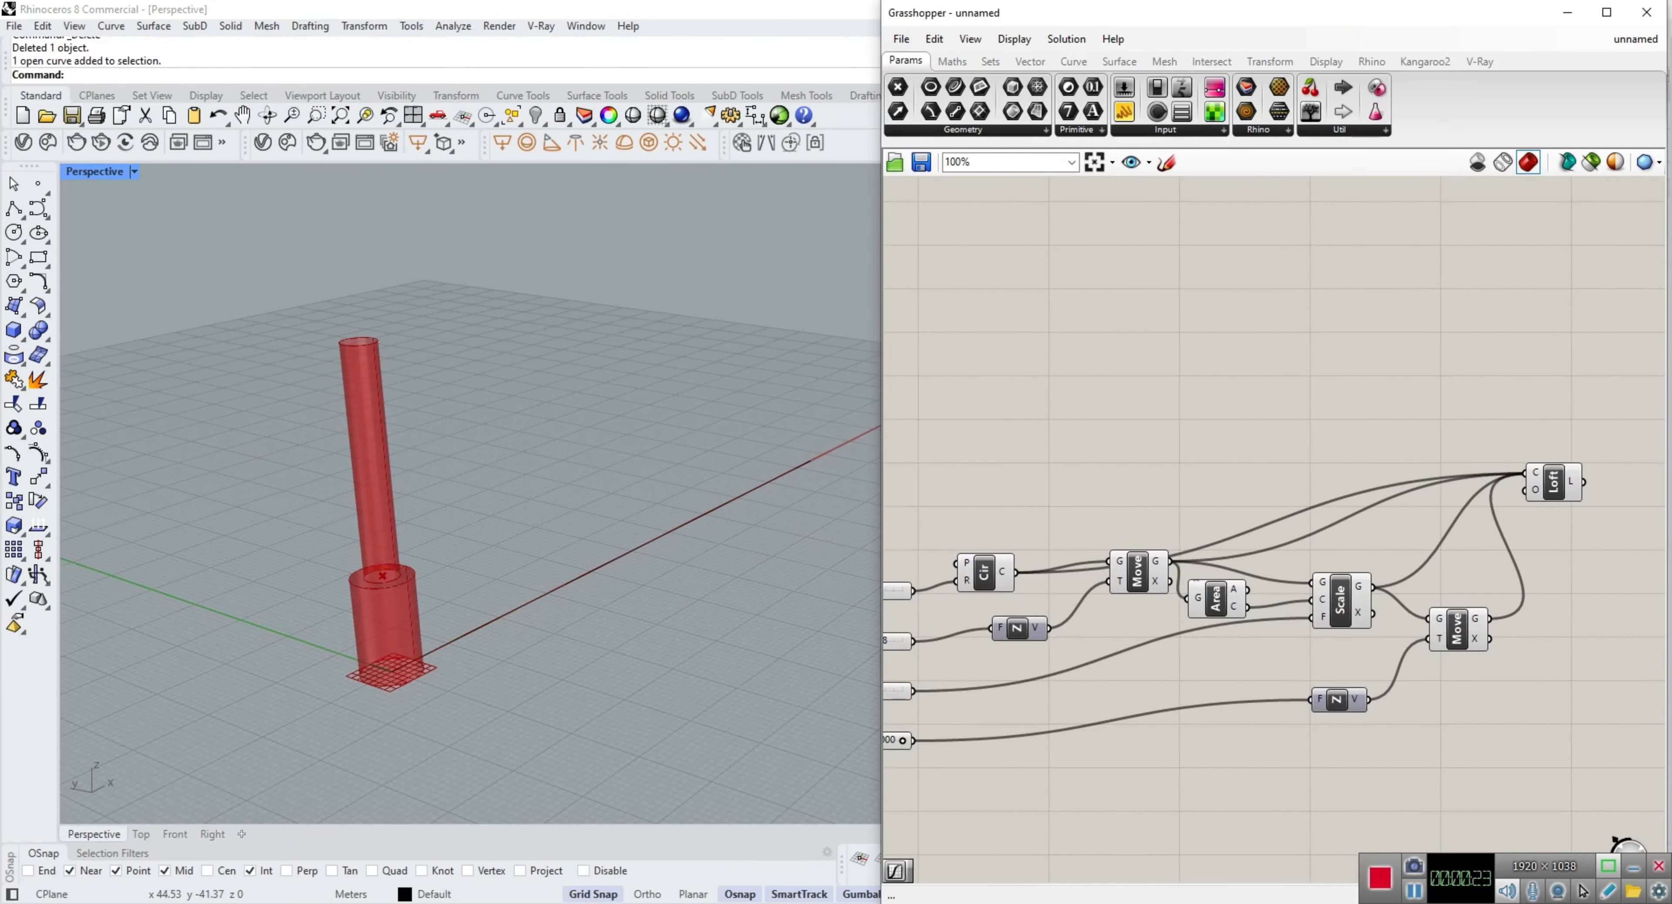
double_click(1118, 393)
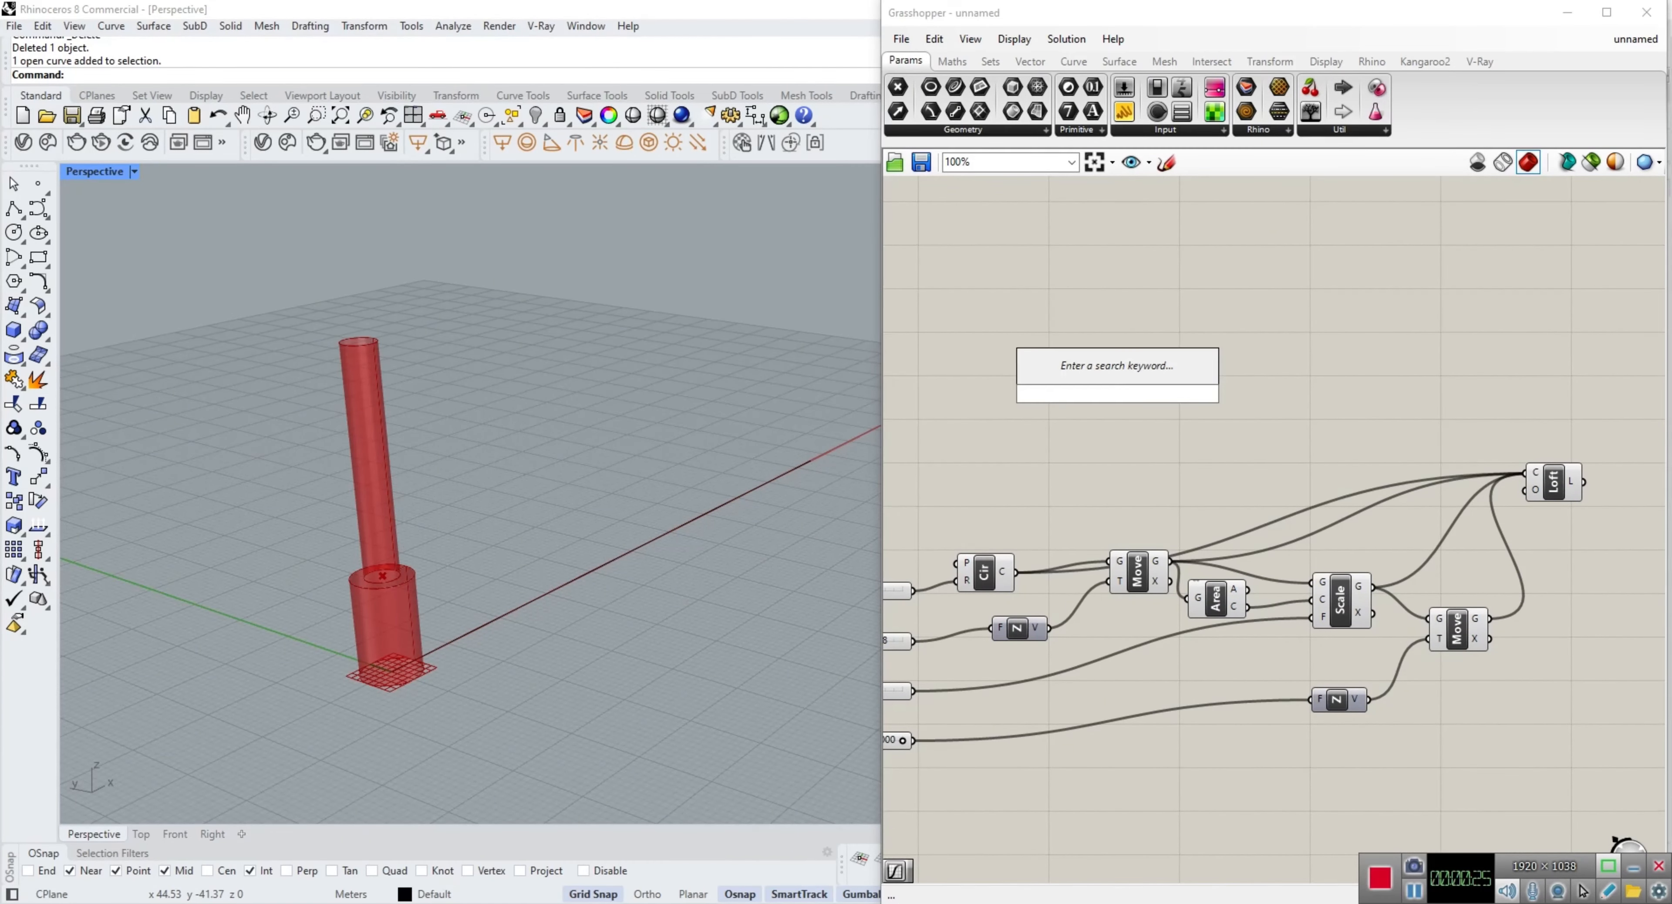
type("crv")
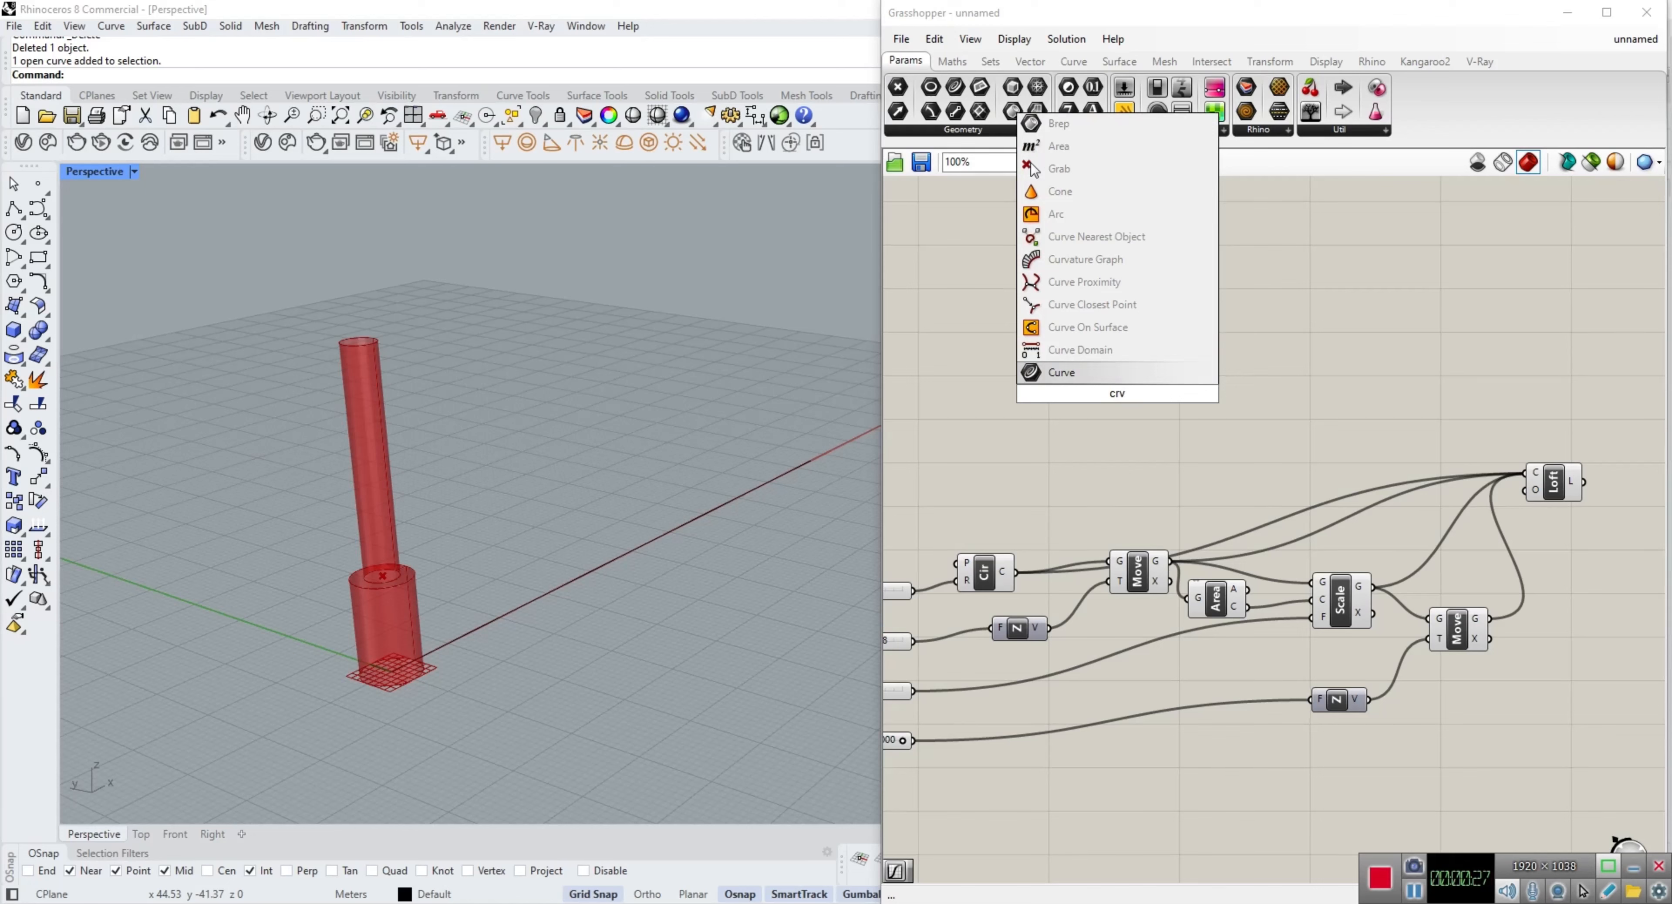
key("Return")
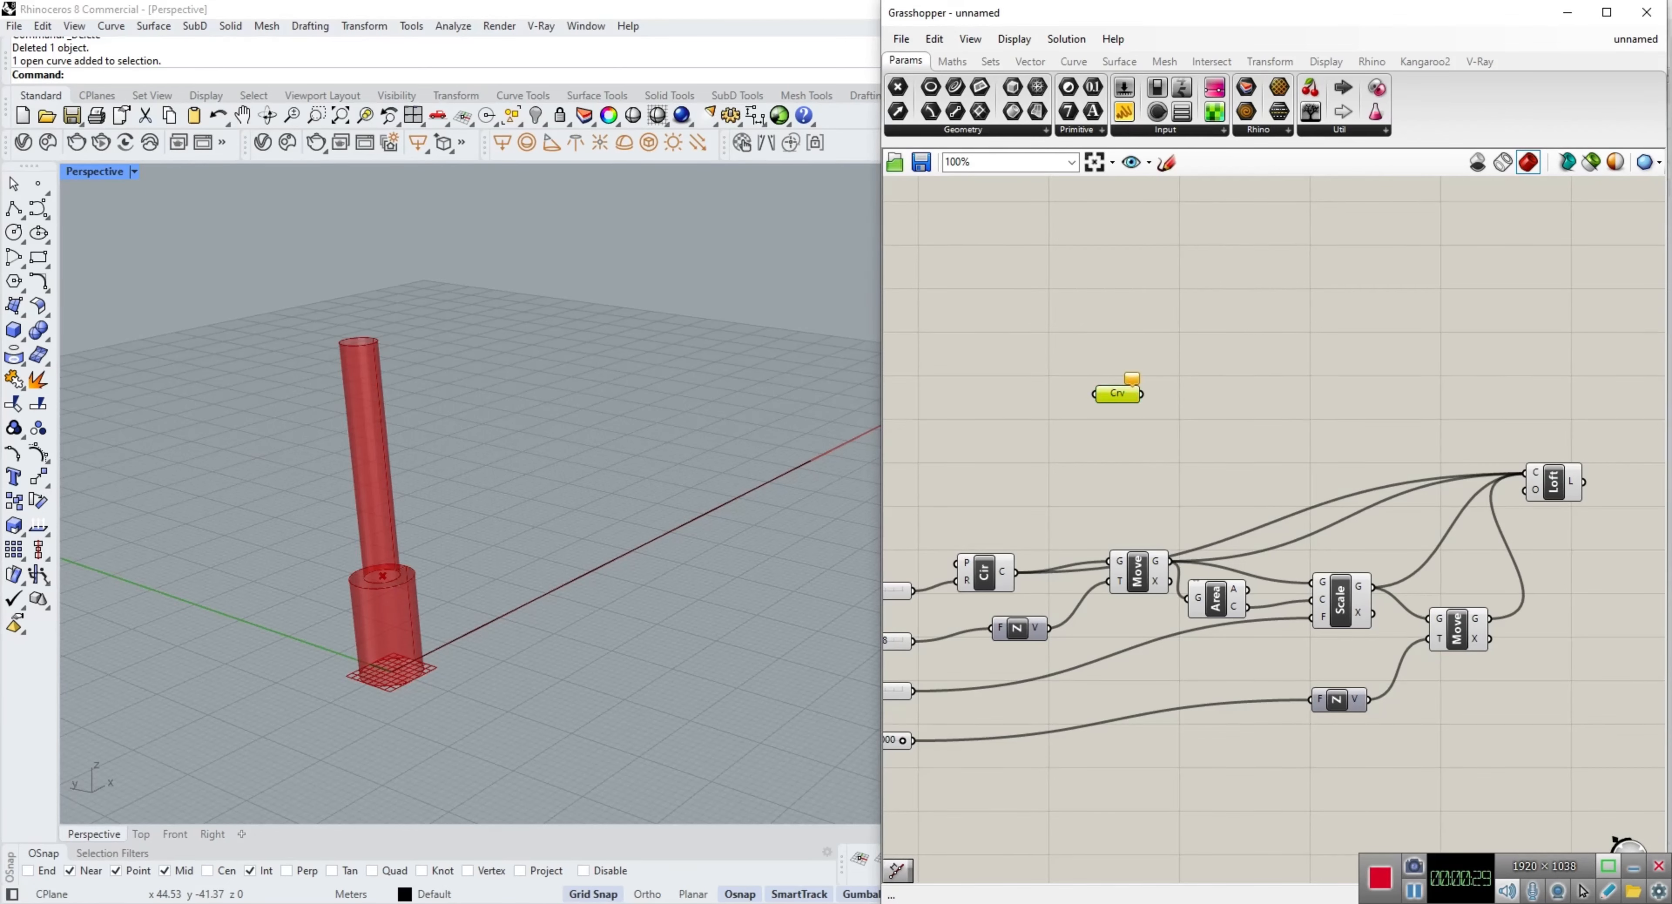
right_click(1118, 387)
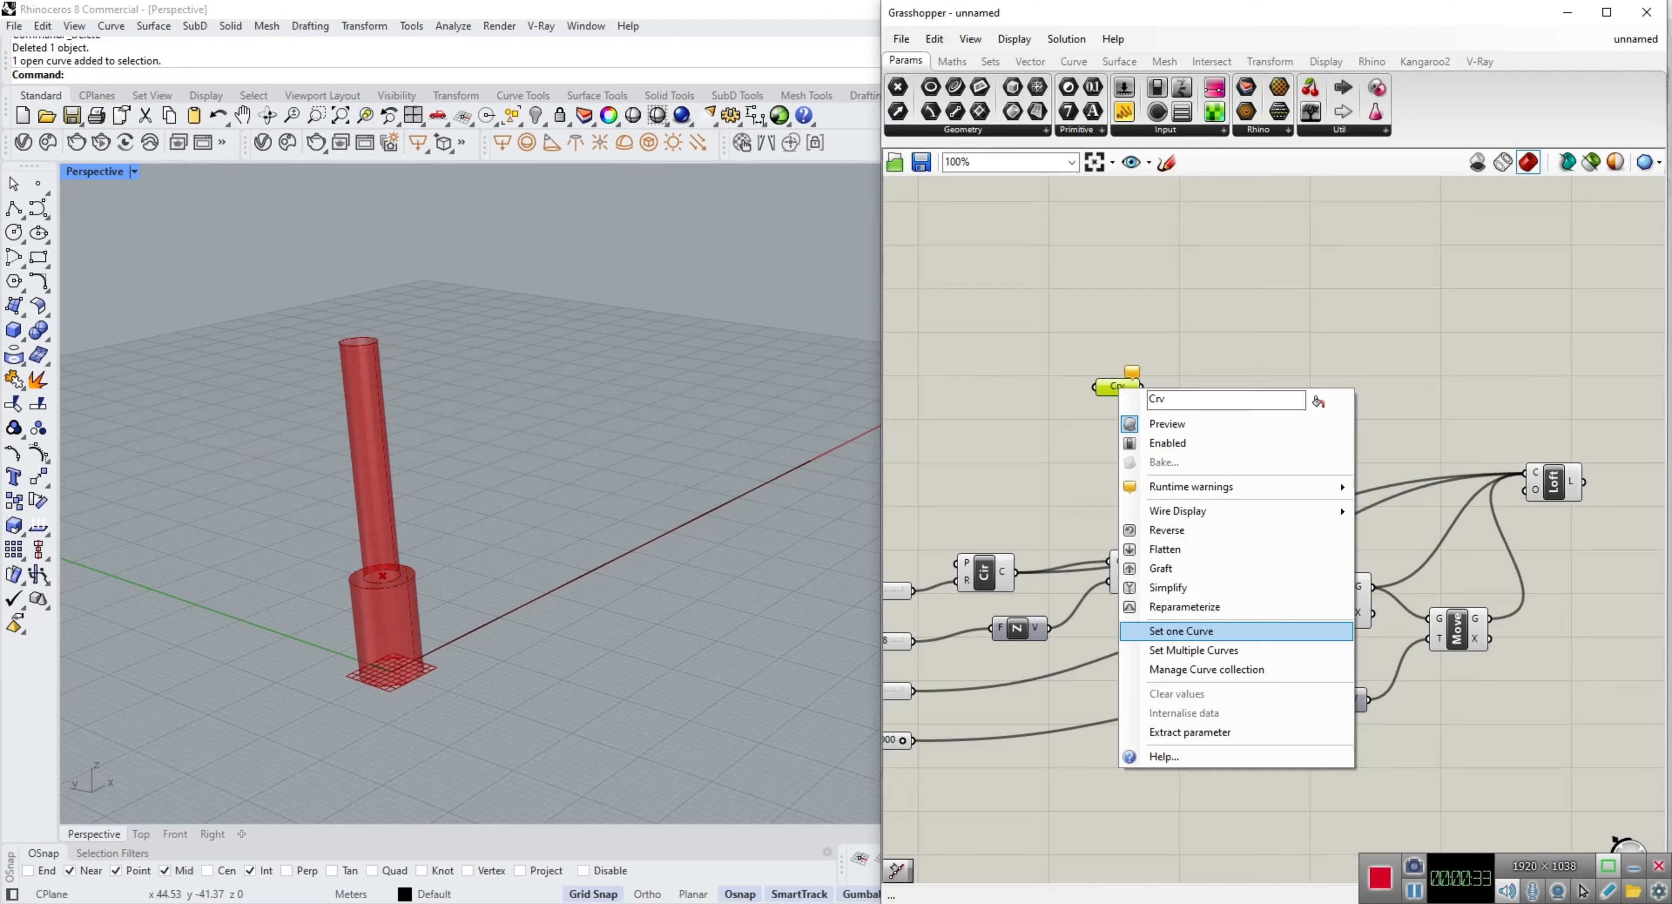
left_click(1182, 630)
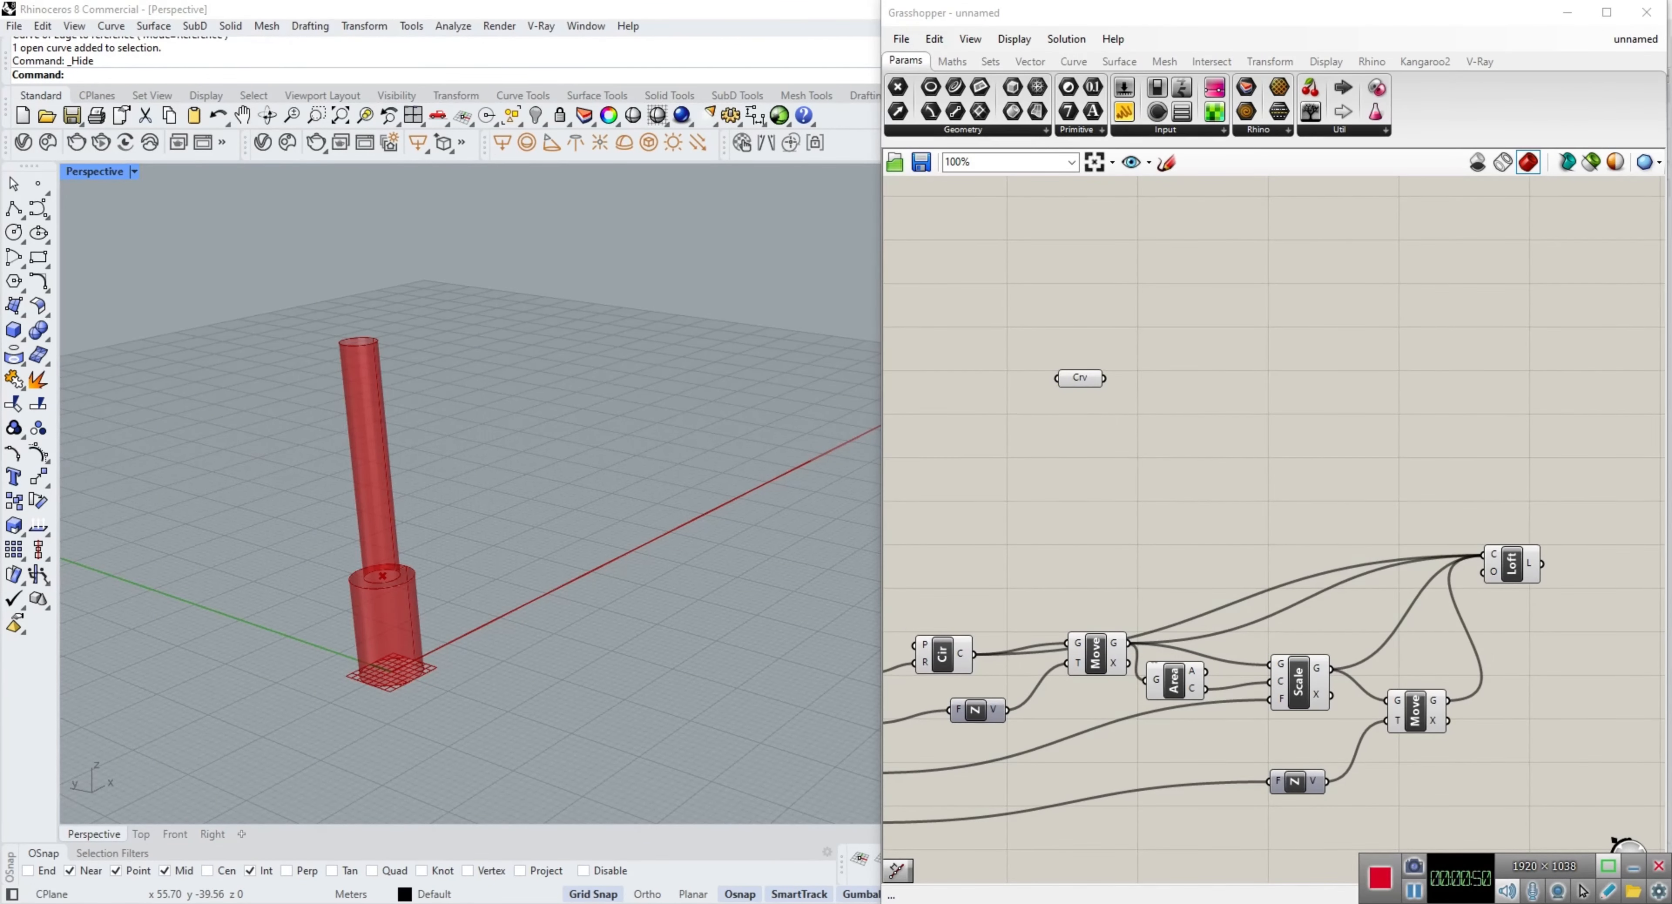
Step: Add a Divide Length component beside the Curve parameter and feed the referenced line into its curve input
double_click(1208, 402)
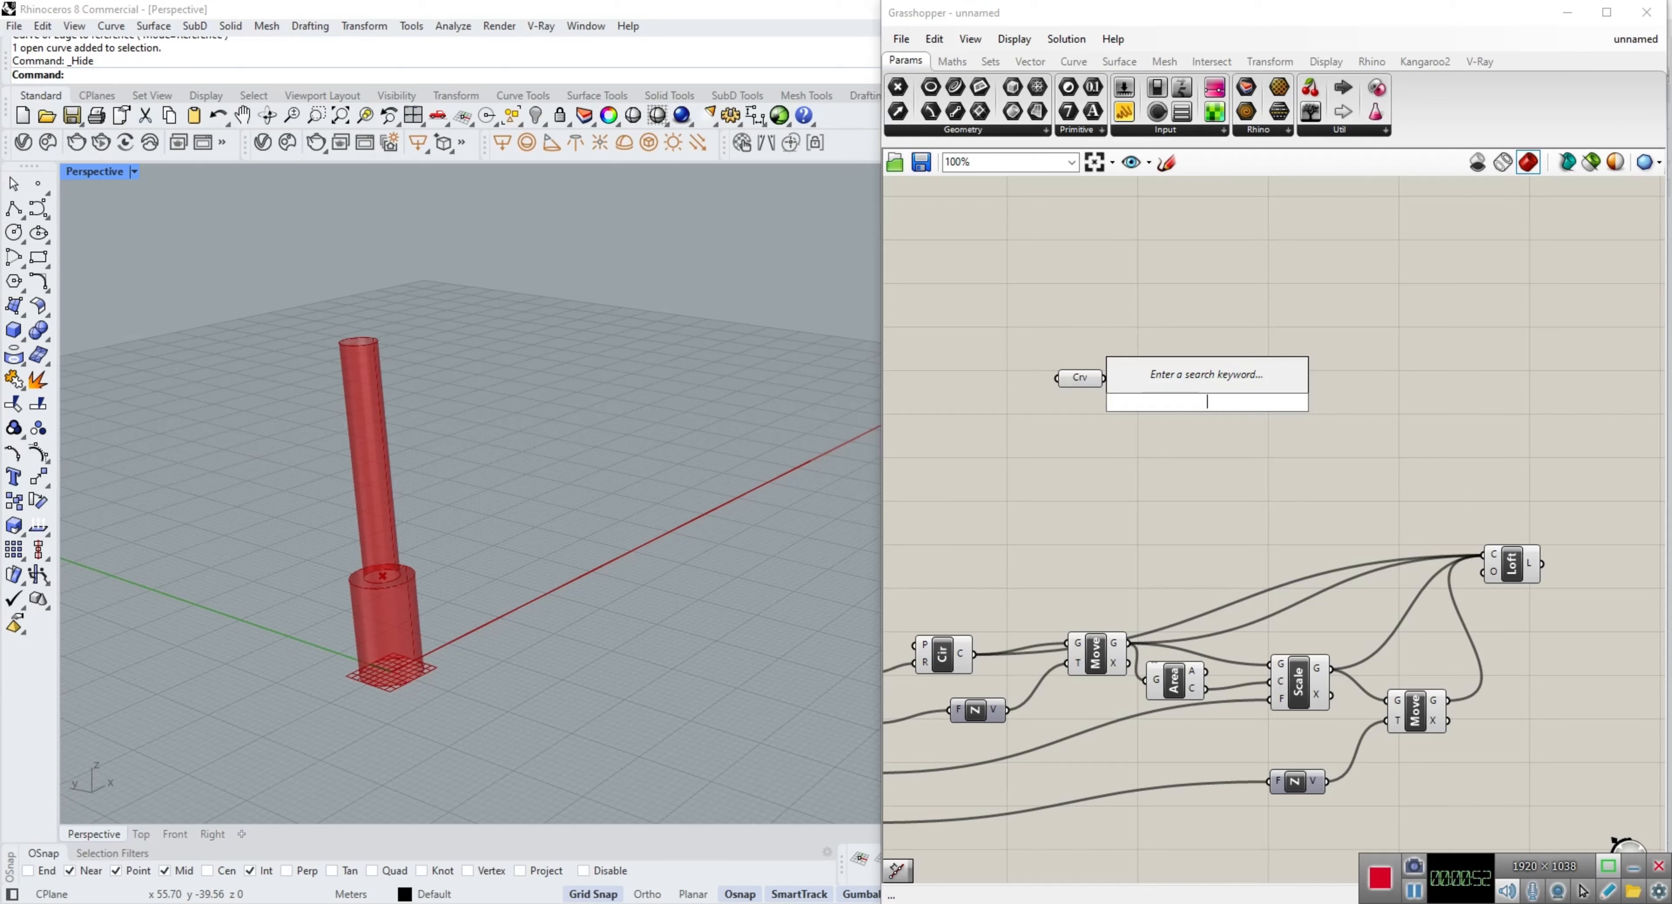
type("divi")
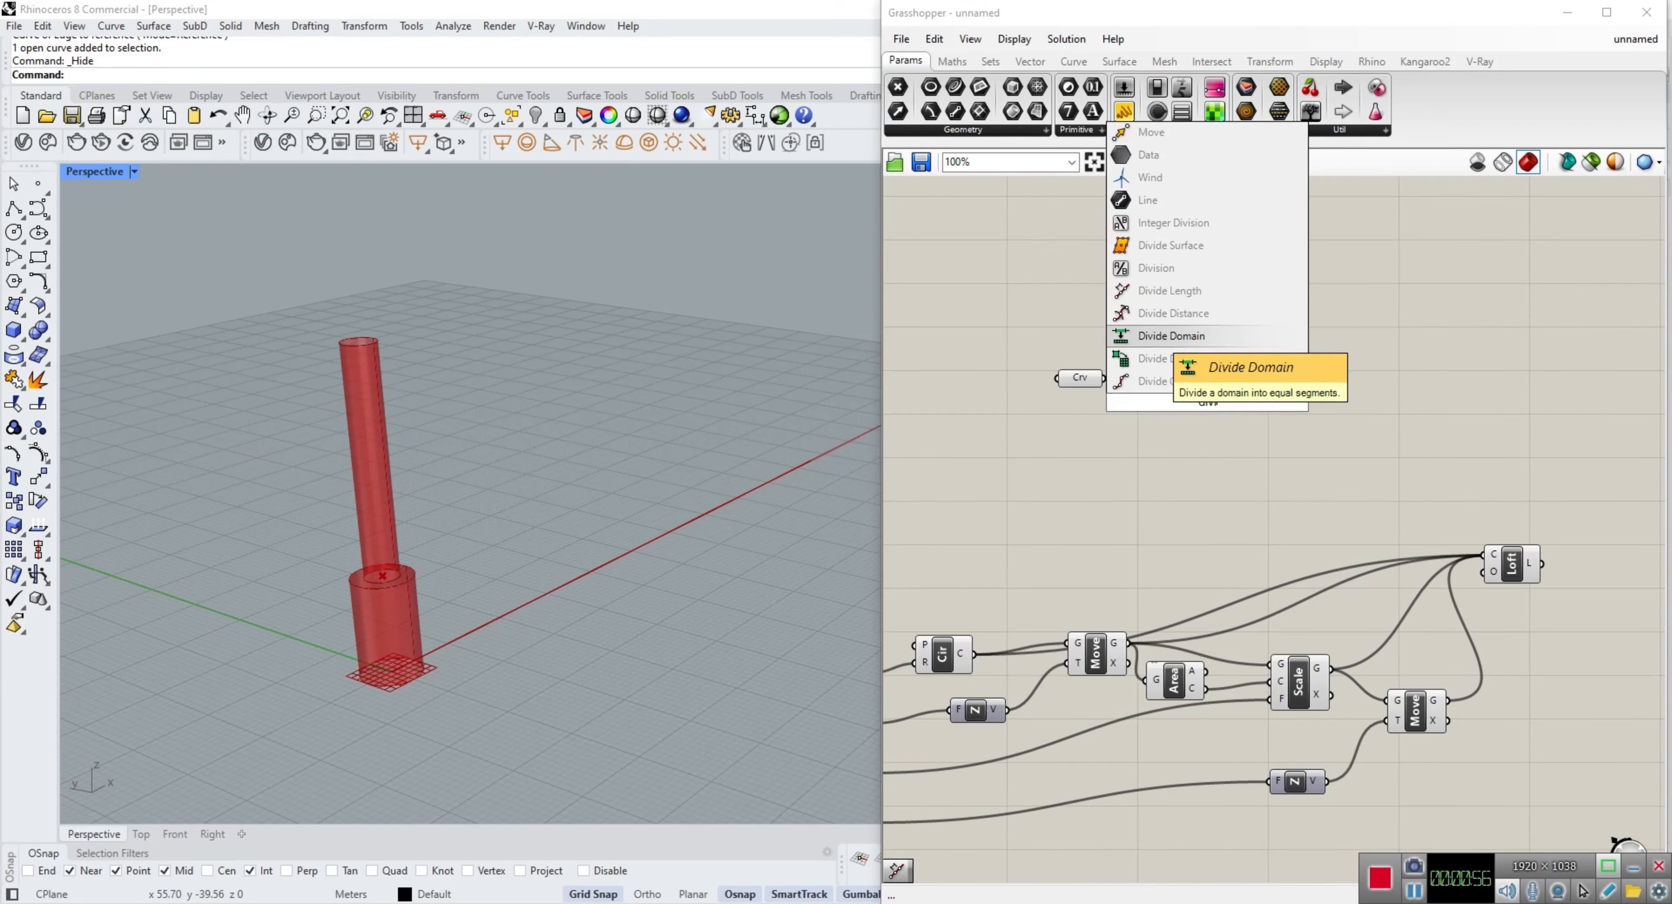
key("Up")
key("Up")
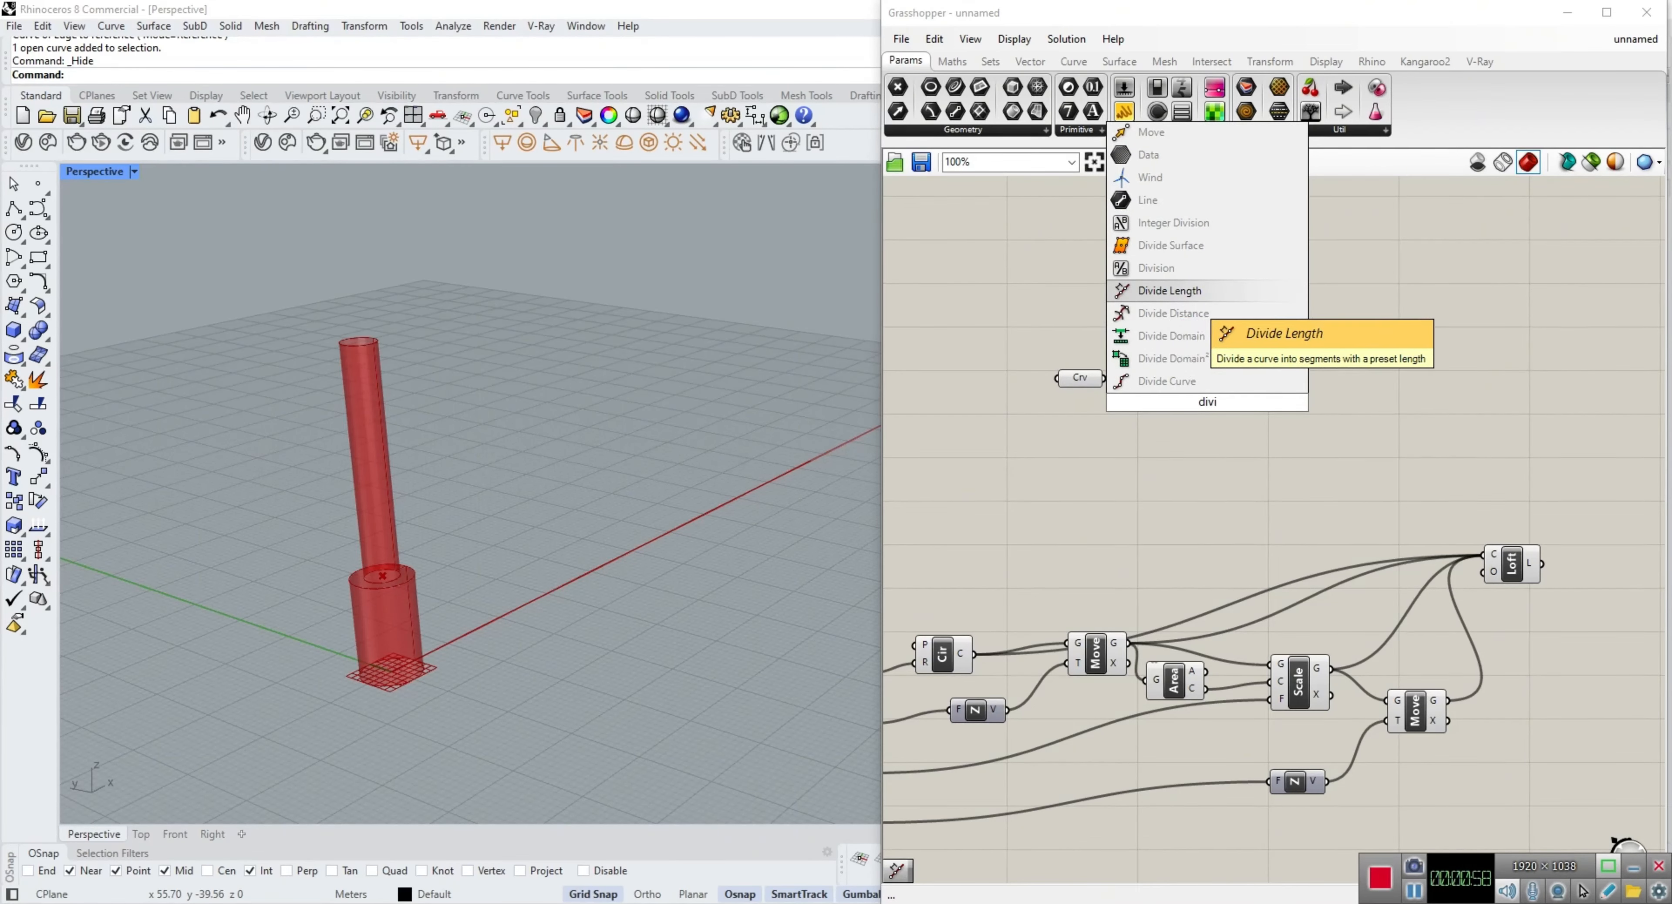
key("Return")
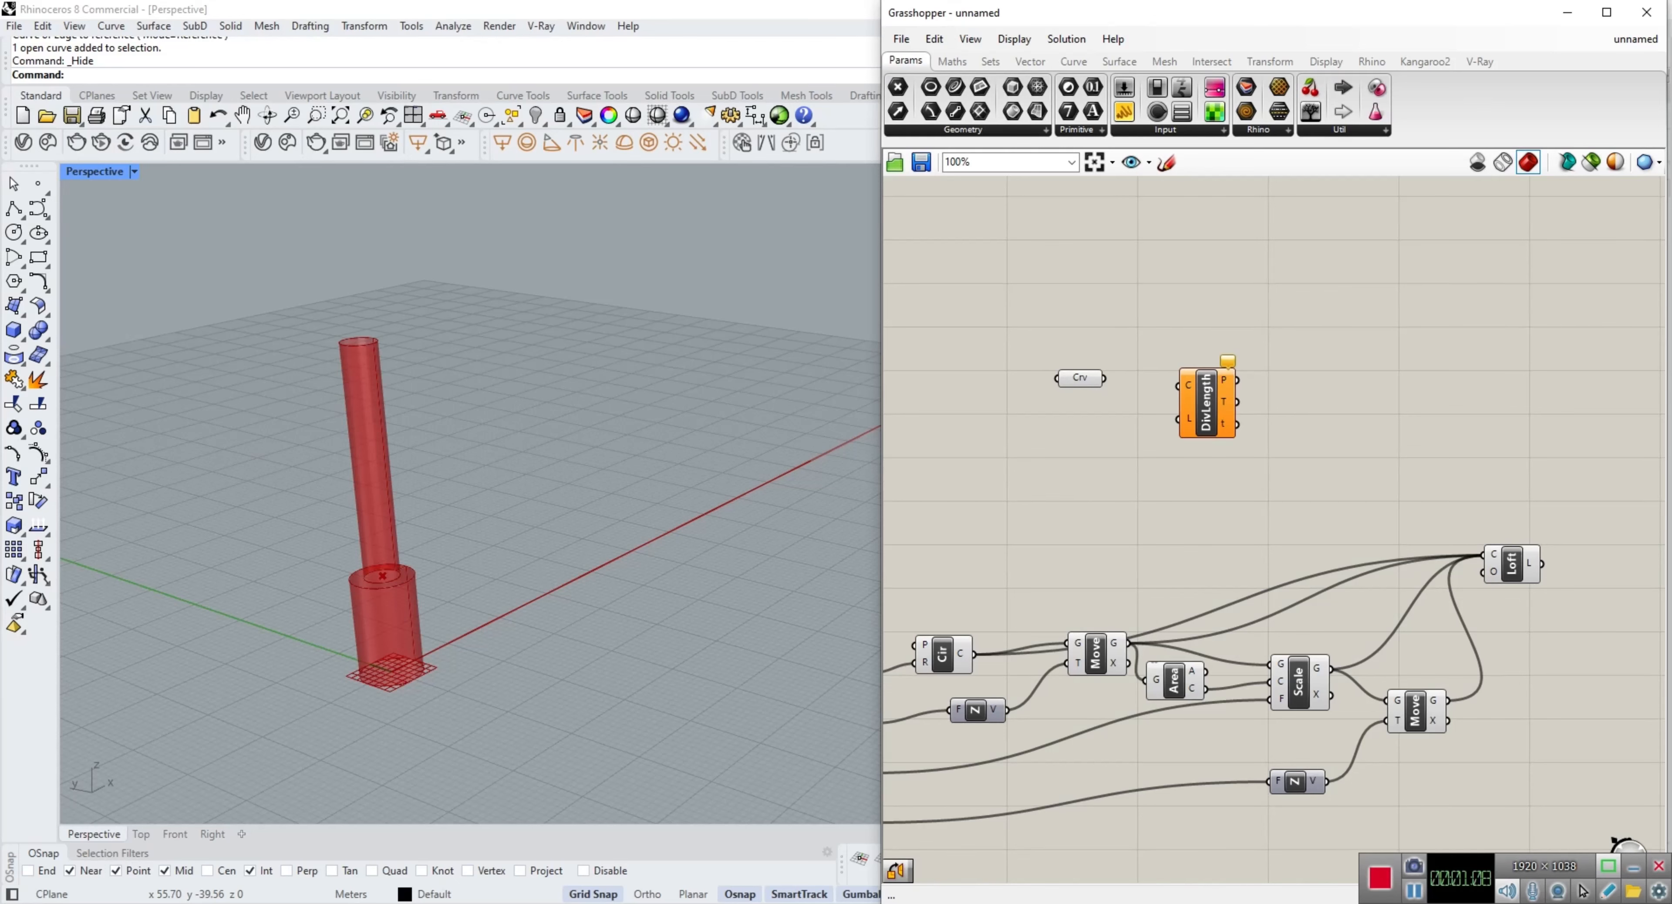
left_click_drag(1105, 378, 1179, 386)
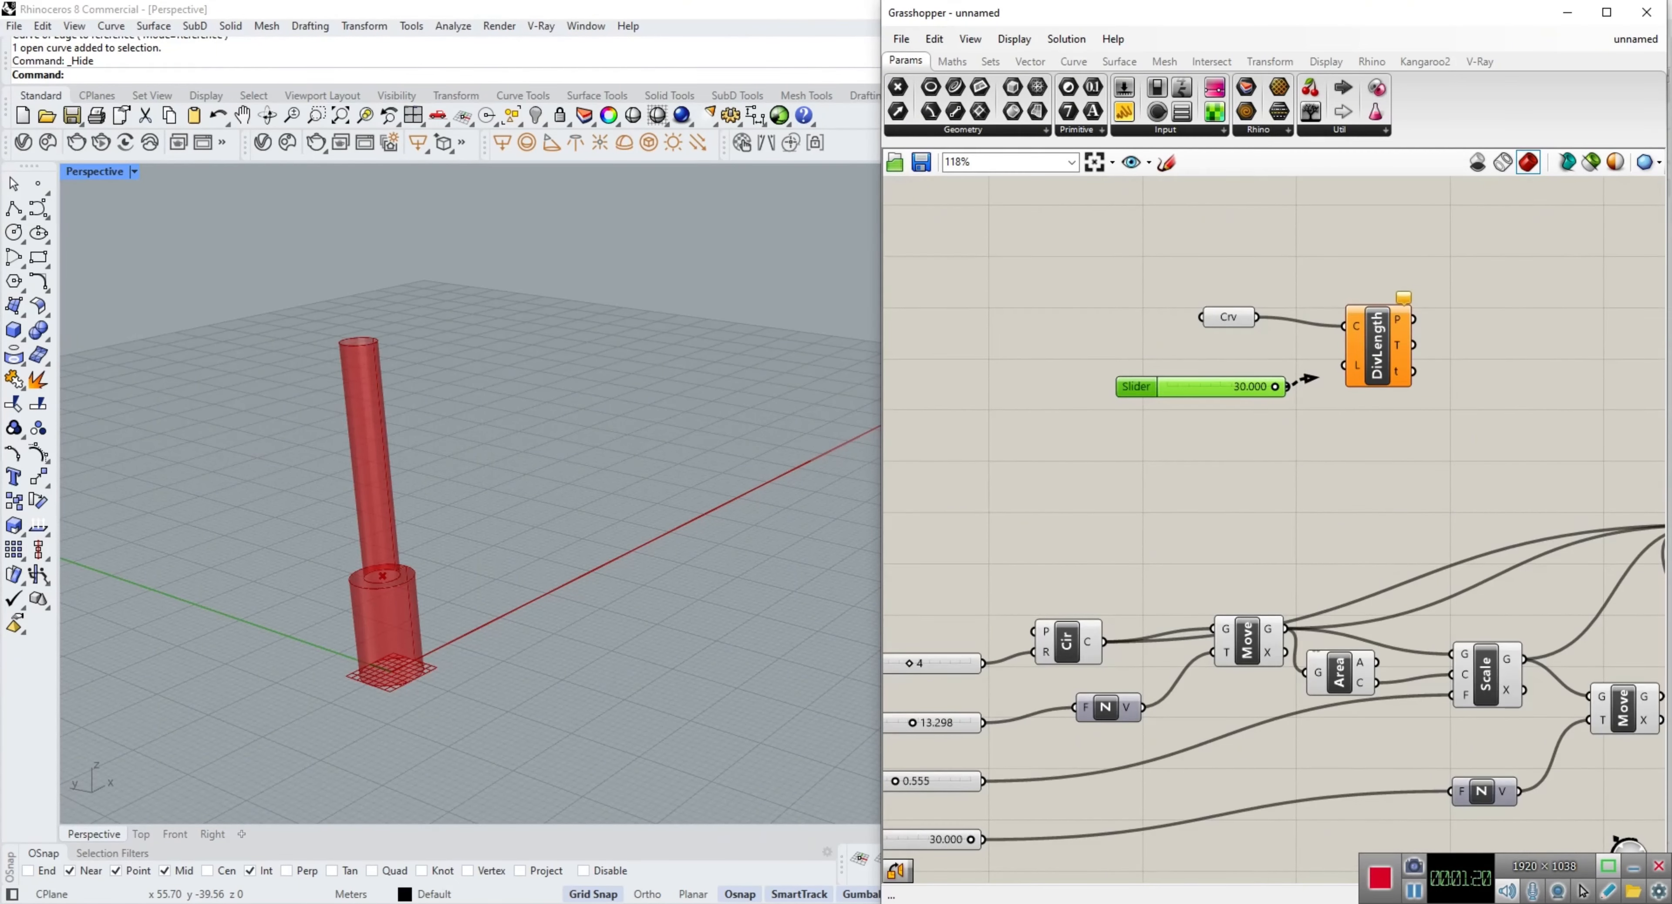
Step: Drive the Divide Length spacing with a number slider set to 9.855 and reposition the division components above the Loft
left_click_drag(1288, 386, 1220, 387)
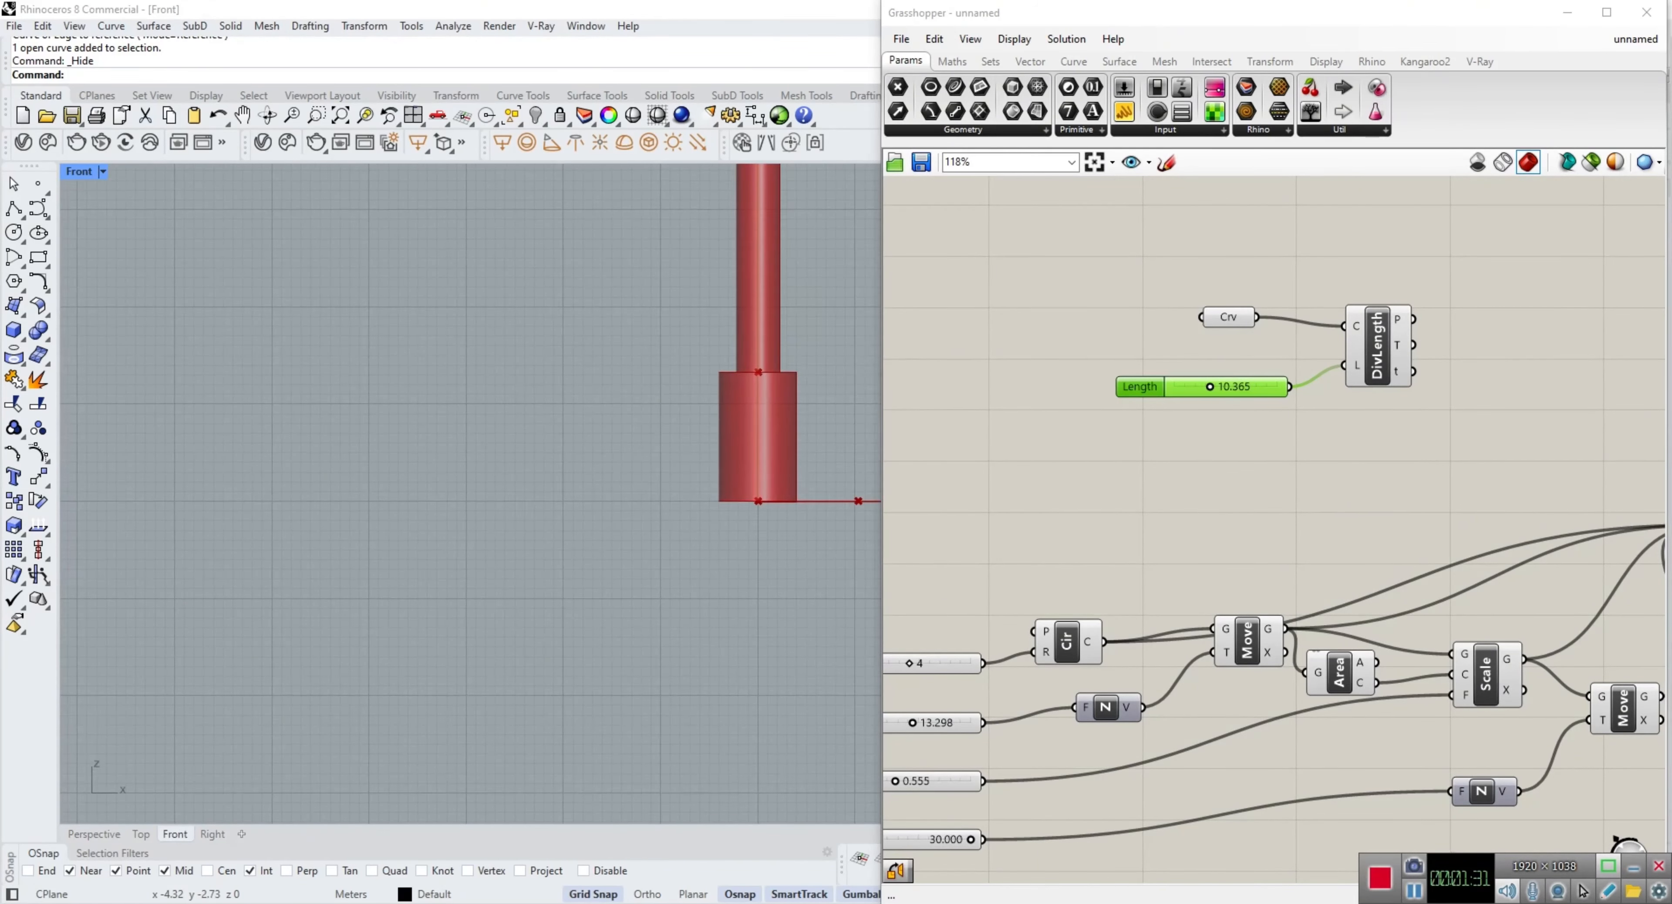
scroll(656, 537, "down", 8)
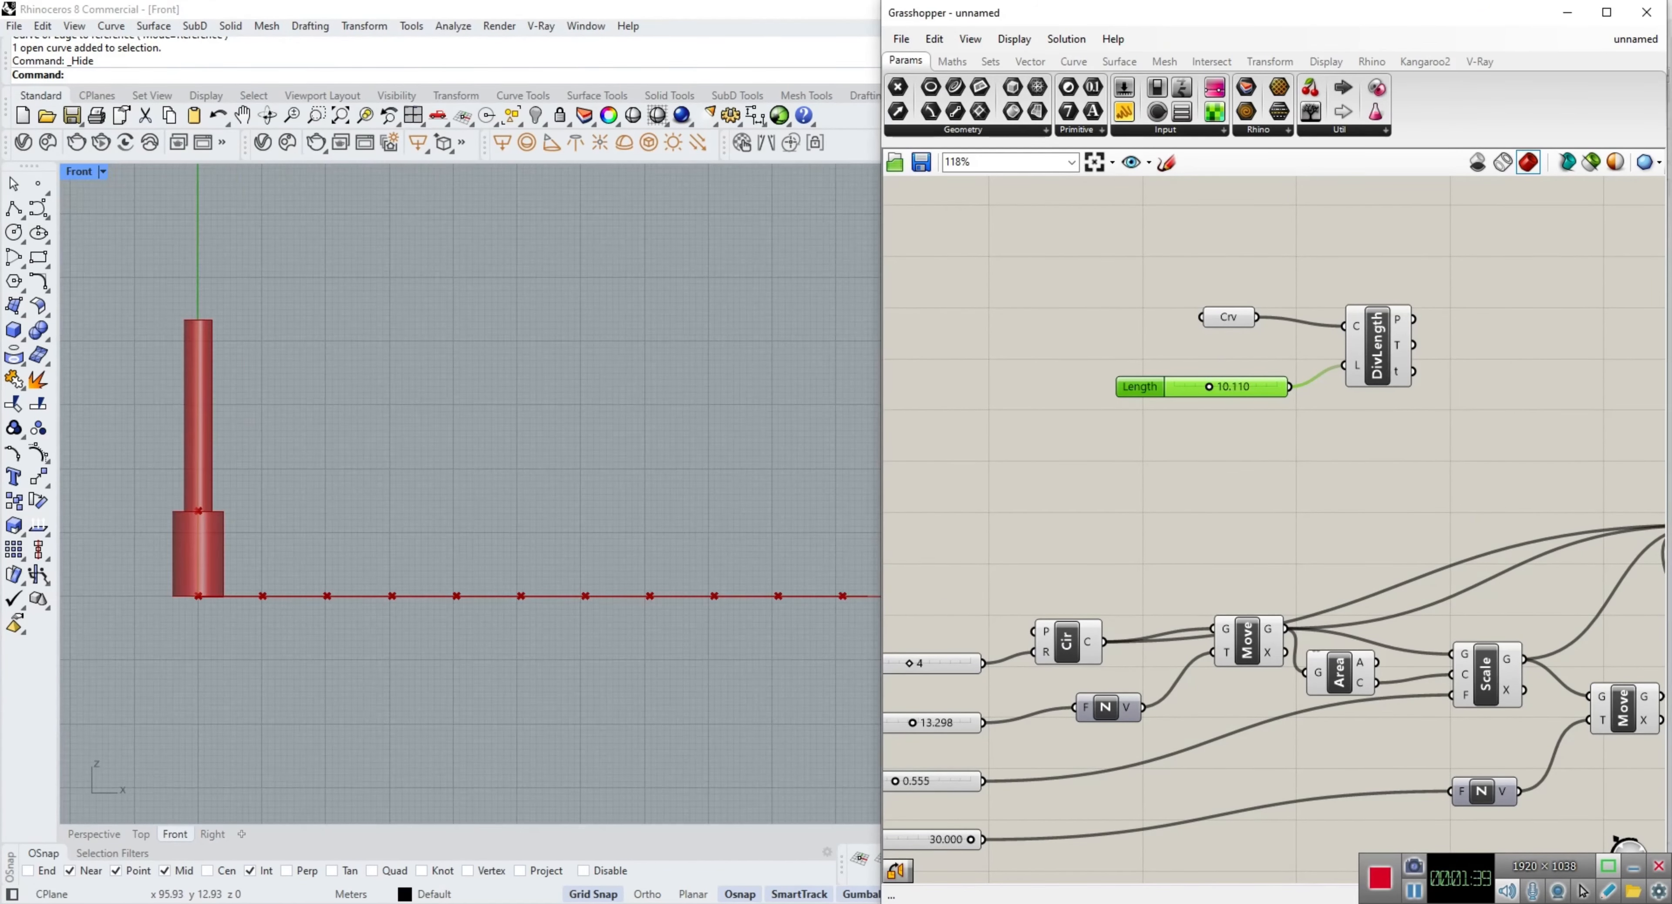
mouse_move(1210, 387)
left_mouse_down()
mouse_move(1187, 386)
mouse_move(1208, 386)
left_mouse_up()
scroll(885, 498, "down", 3)
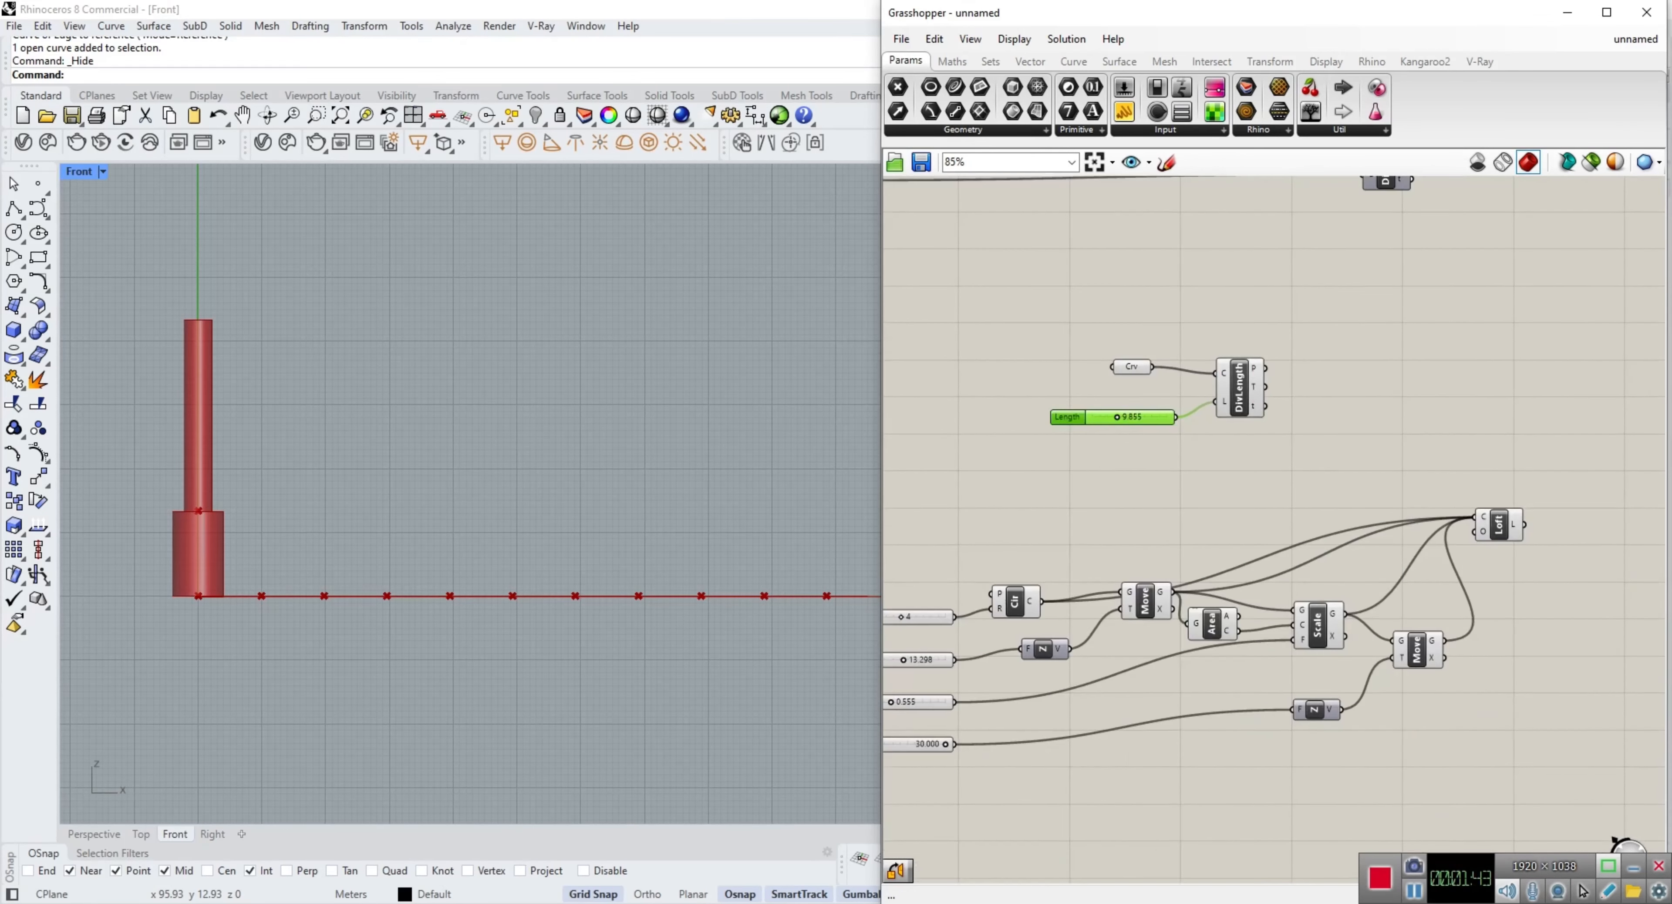
left_click_drag(1307, 306, 1038, 449)
left_click_drag(1240, 388, 1377, 437)
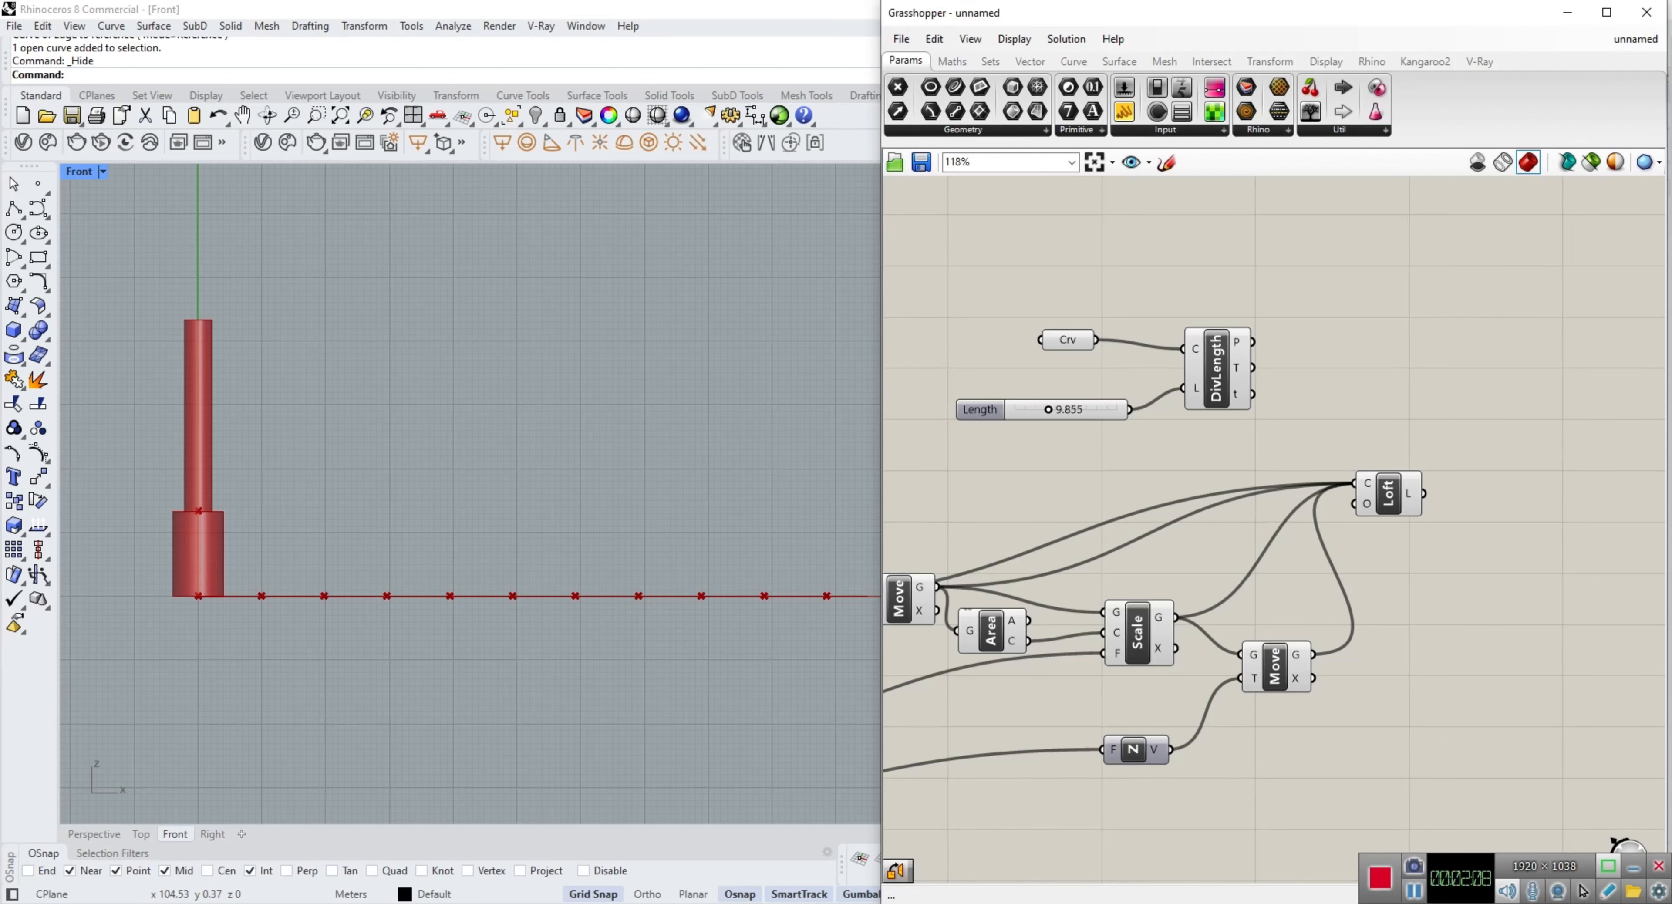
Step: Add an Orient component to the right of Divide Length and feed the Loft output into its geometry input
double_click(1397, 340)
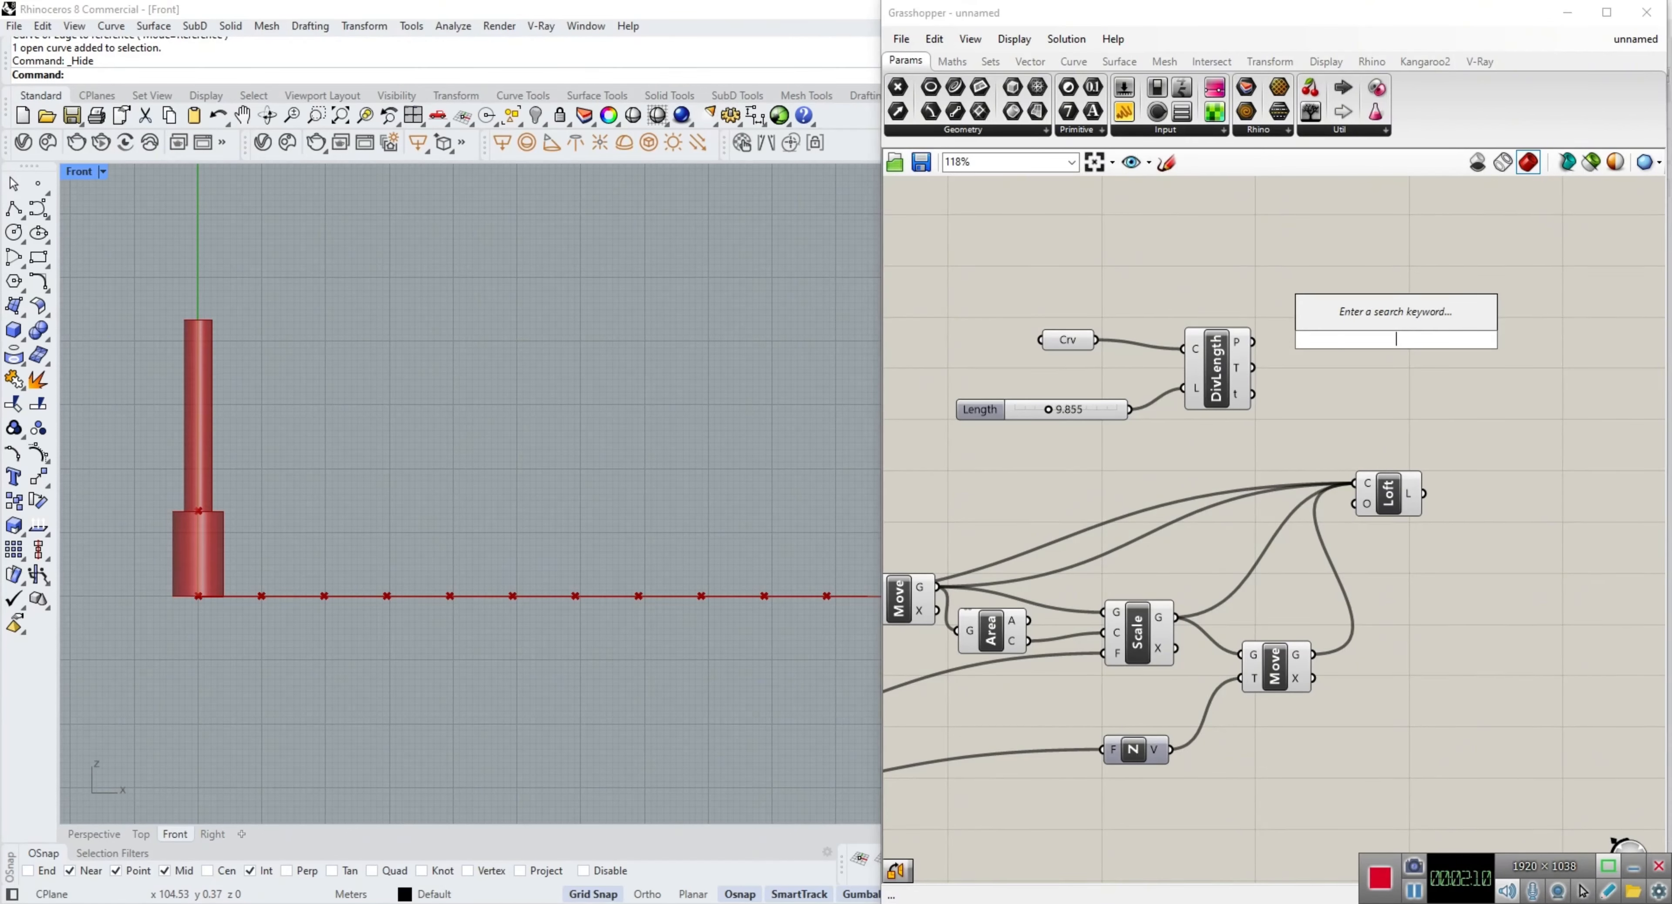
type("ori")
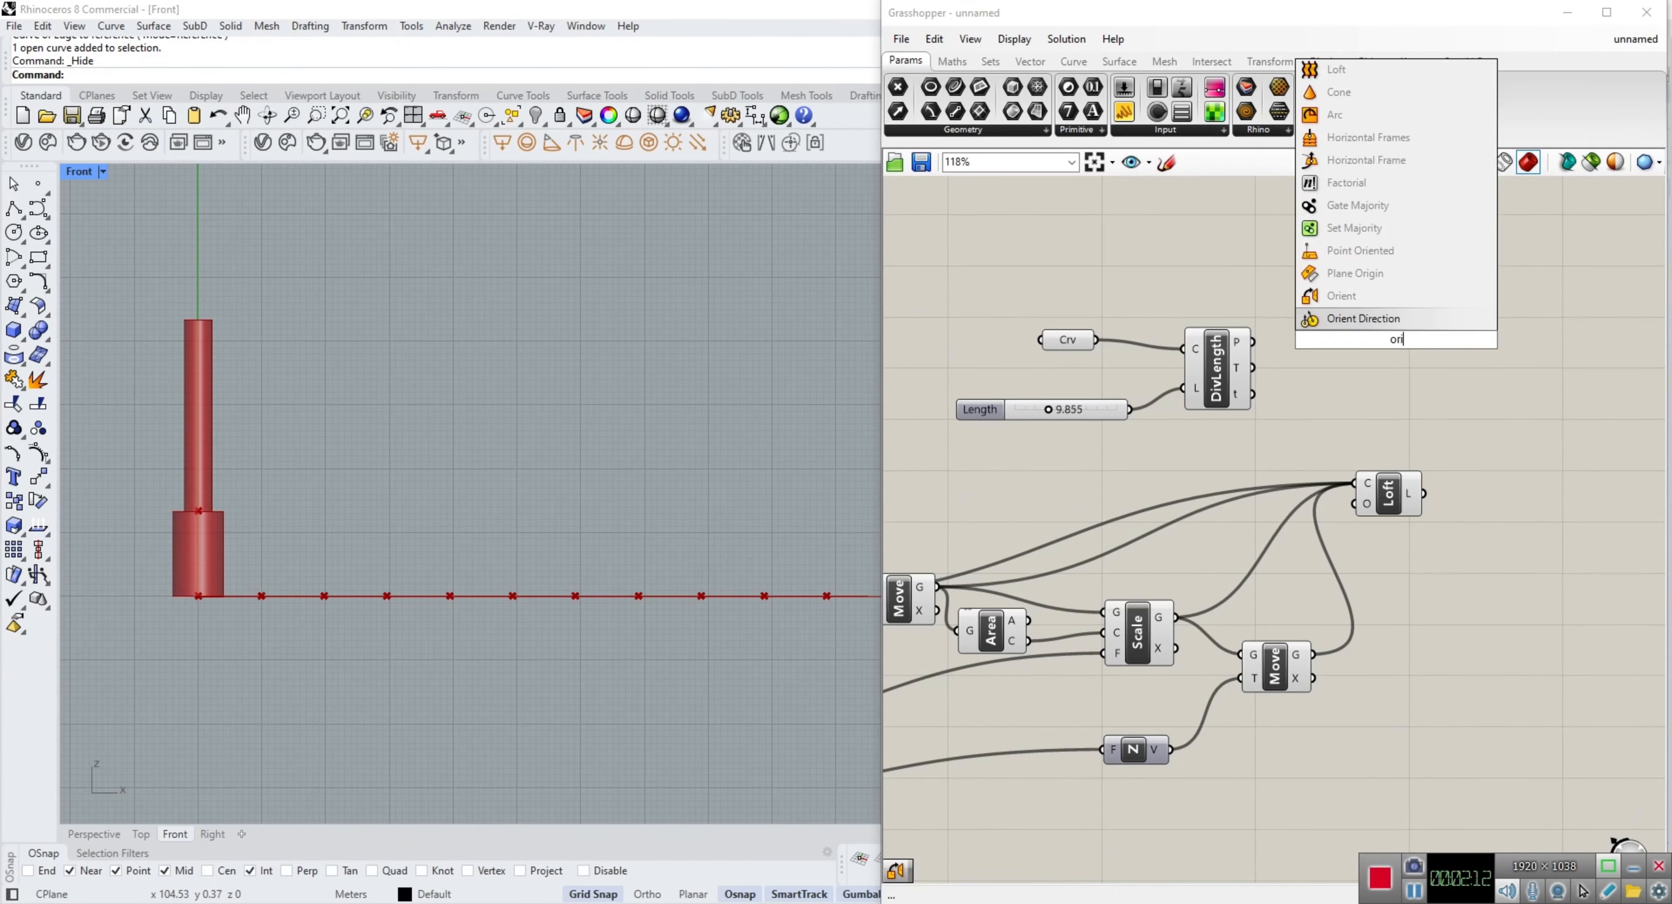
key("Up")
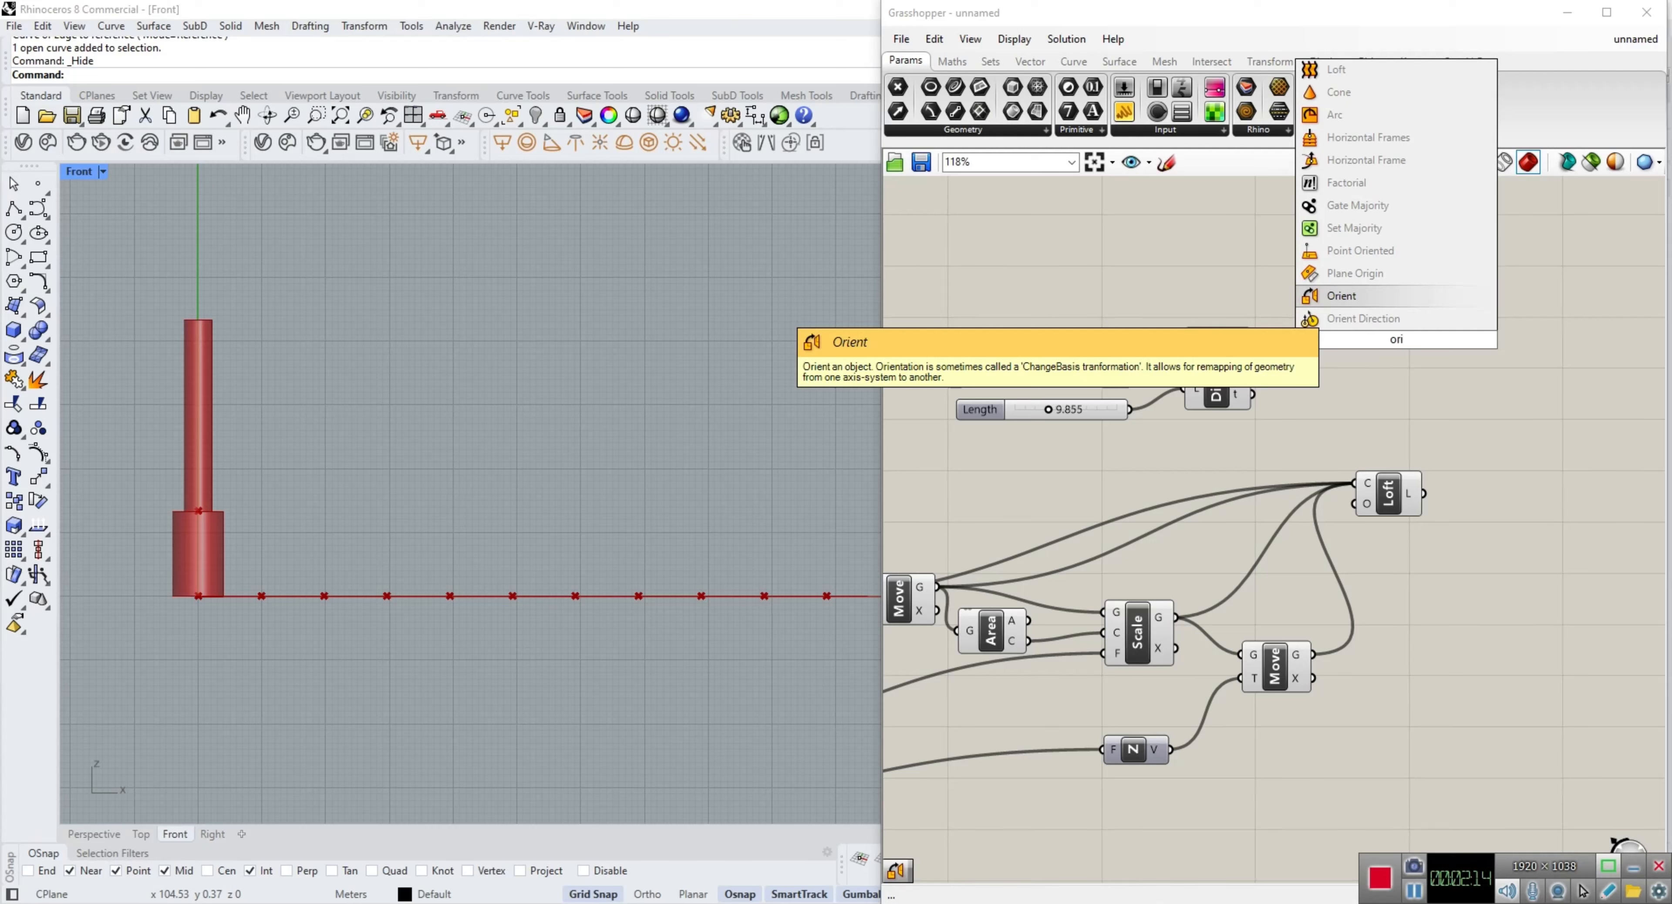
key("Return")
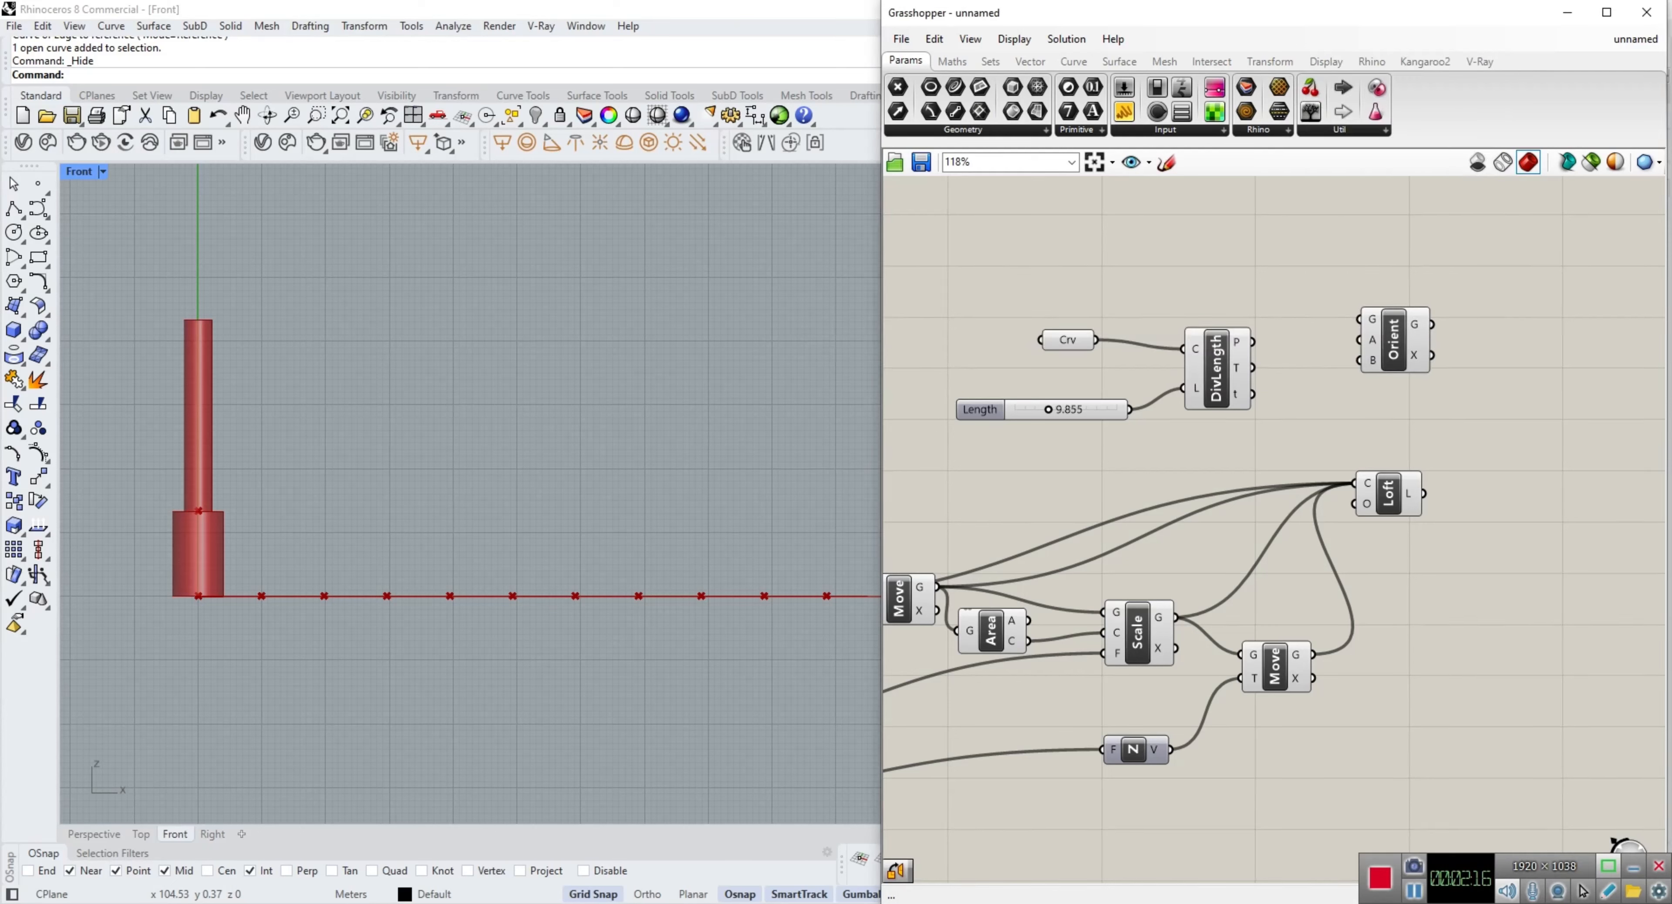
left_click_drag(1393, 339, 1473, 369)
left_click_drag(1422, 492, 1439, 349)
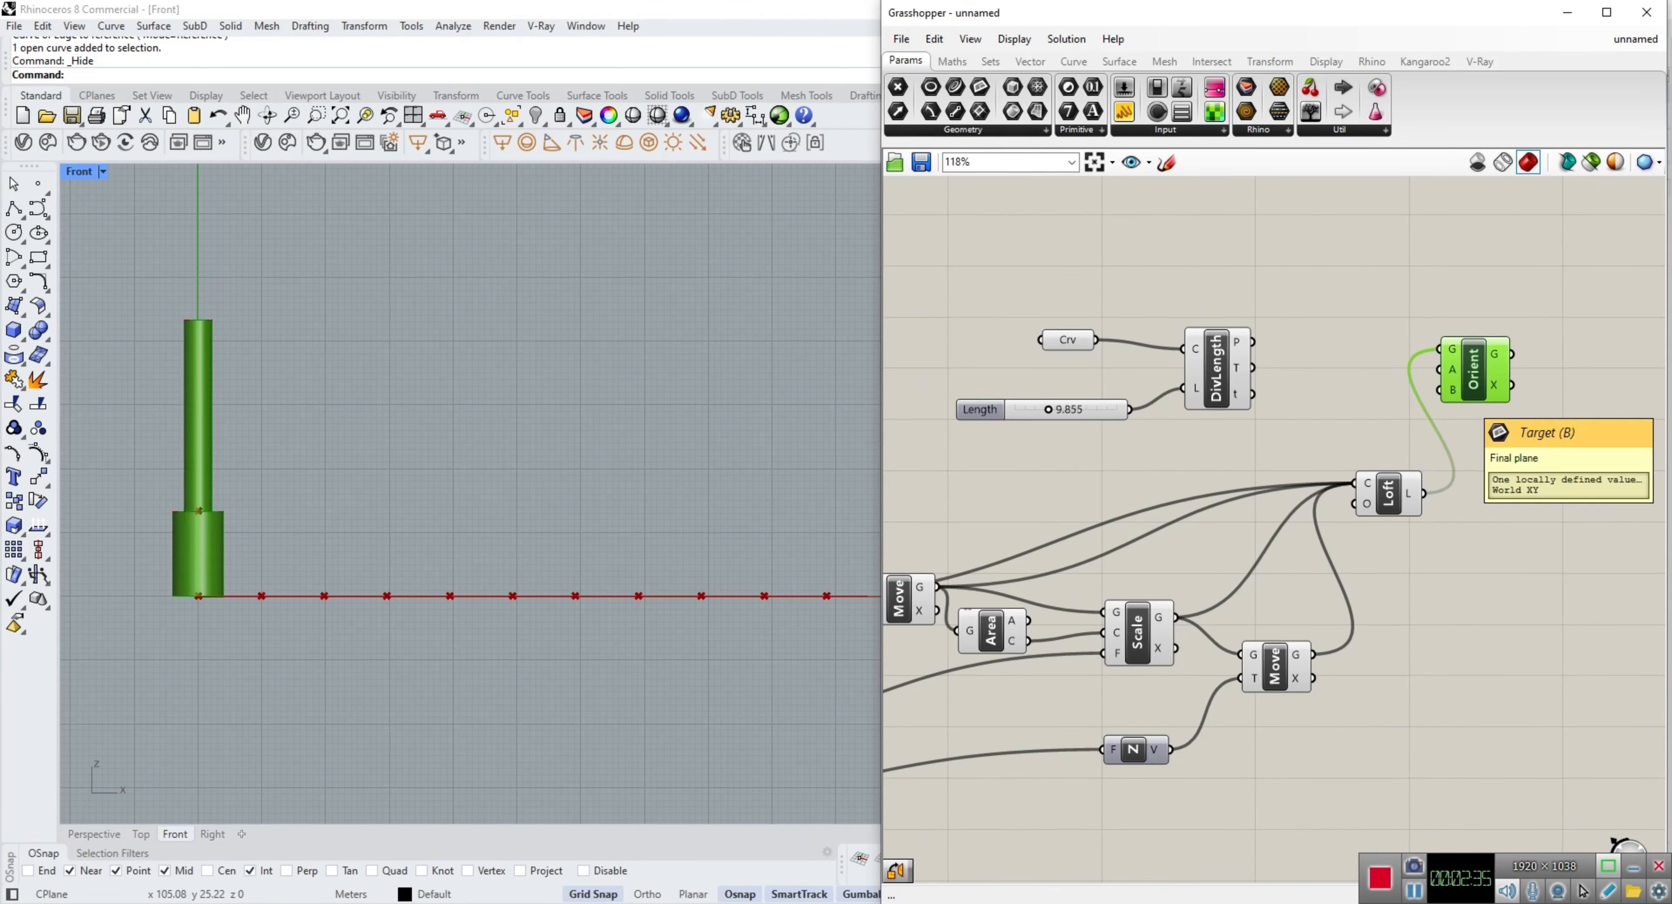
Step: Connect the Divide Length points to Orient's target input and set the spacing Length to 11.640
left_click_drag(1389, 493, 1363, 487)
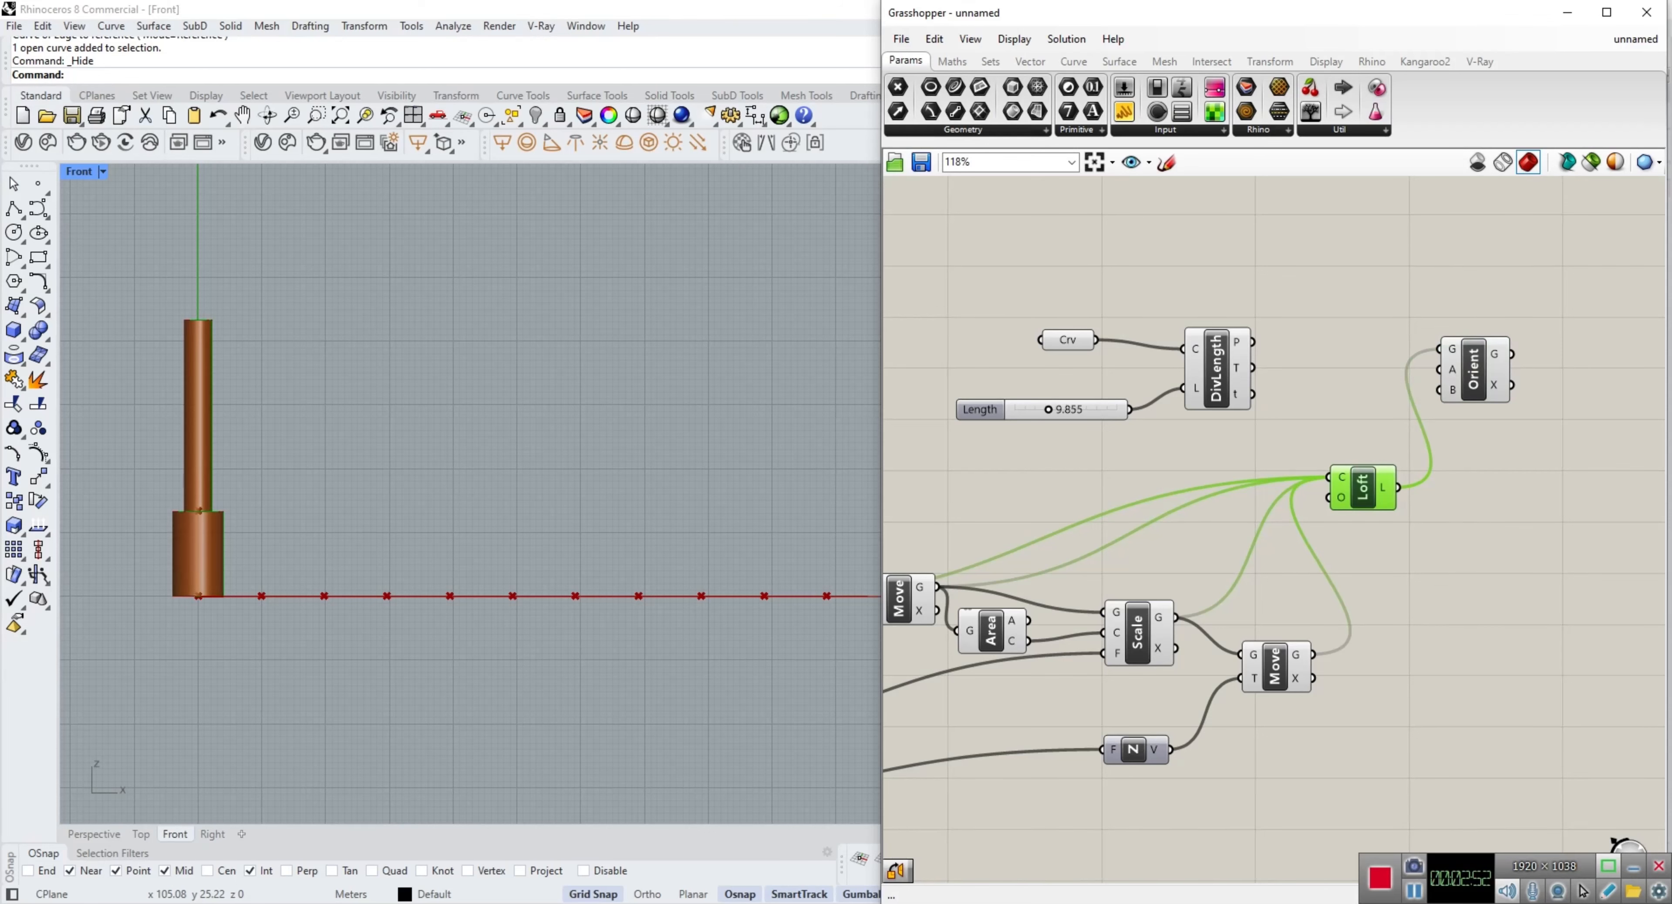
left_click_drag(1254, 341, 1438, 390)
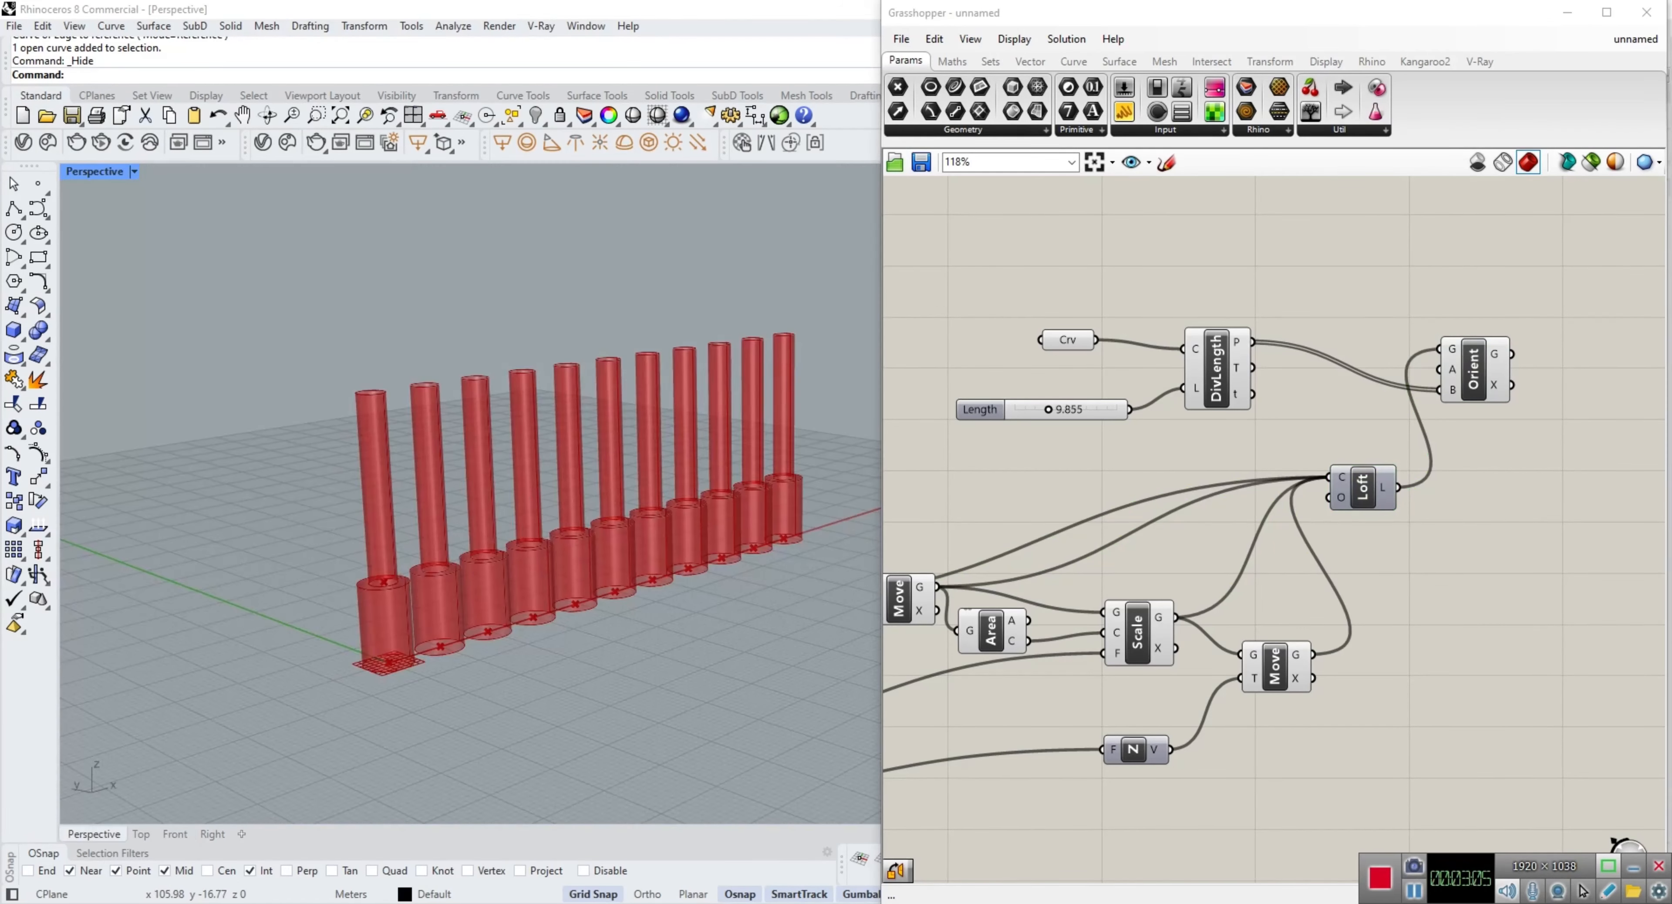
mouse_move(1047, 410)
left_mouse_down()
mouse_move(1078, 410)
mouse_move(1055, 409)
left_mouse_up()
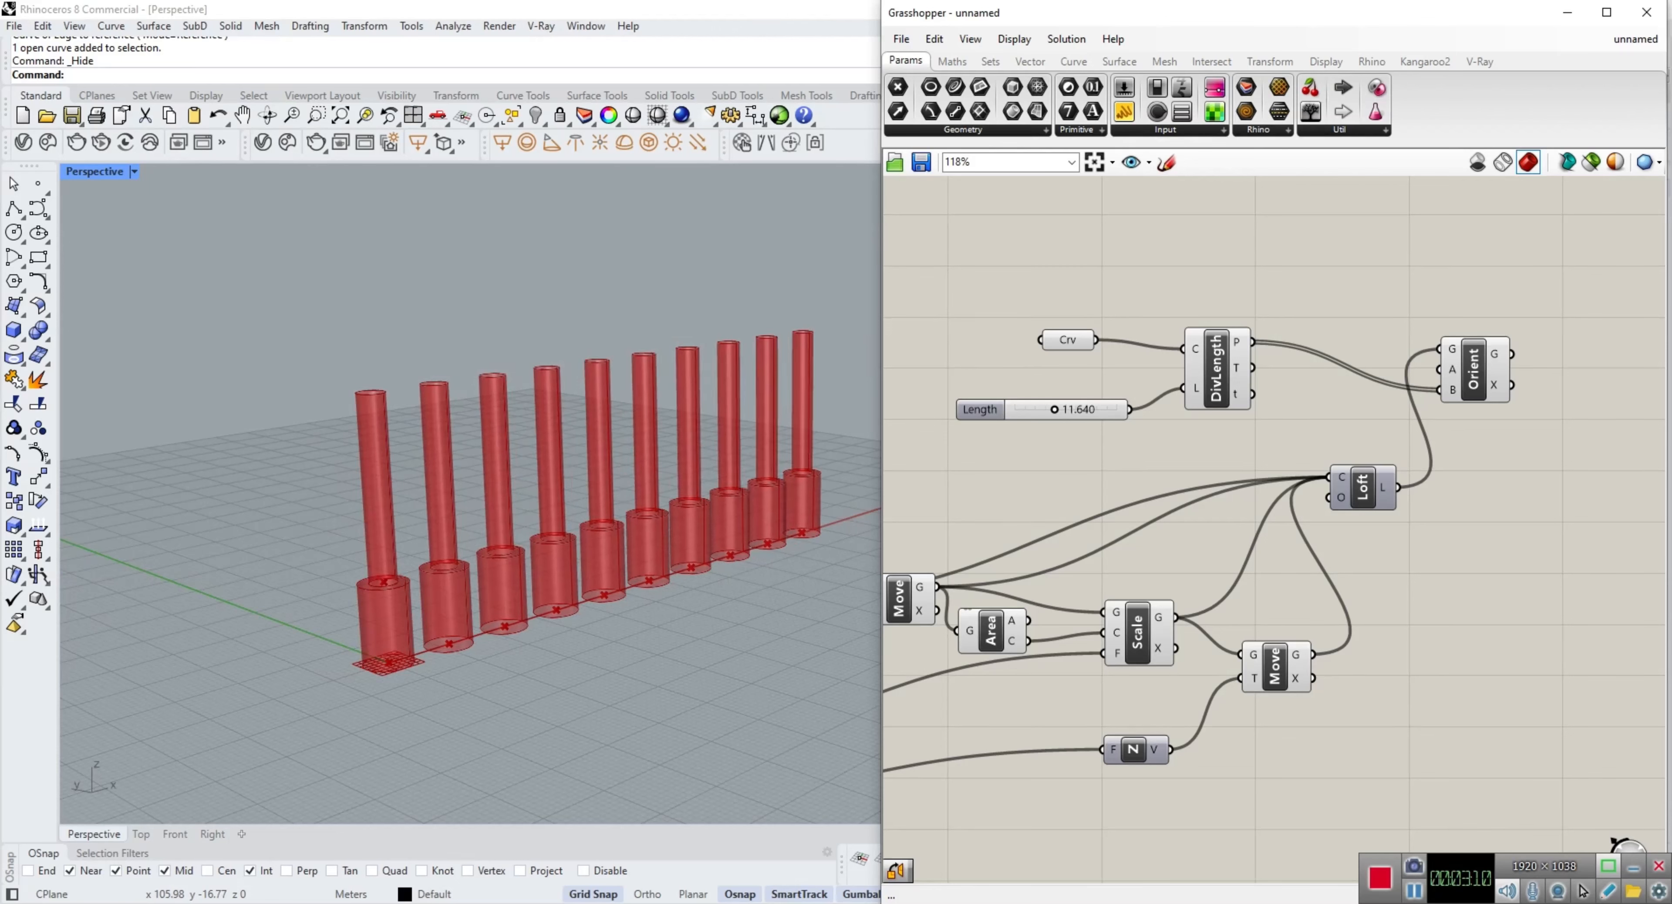
Step: Move the Length slider into the column of input sliders, directly above the Radius slider
right_click_drag(1006, 507, 1414, 461)
scroll(1279, 489, "down", 2)
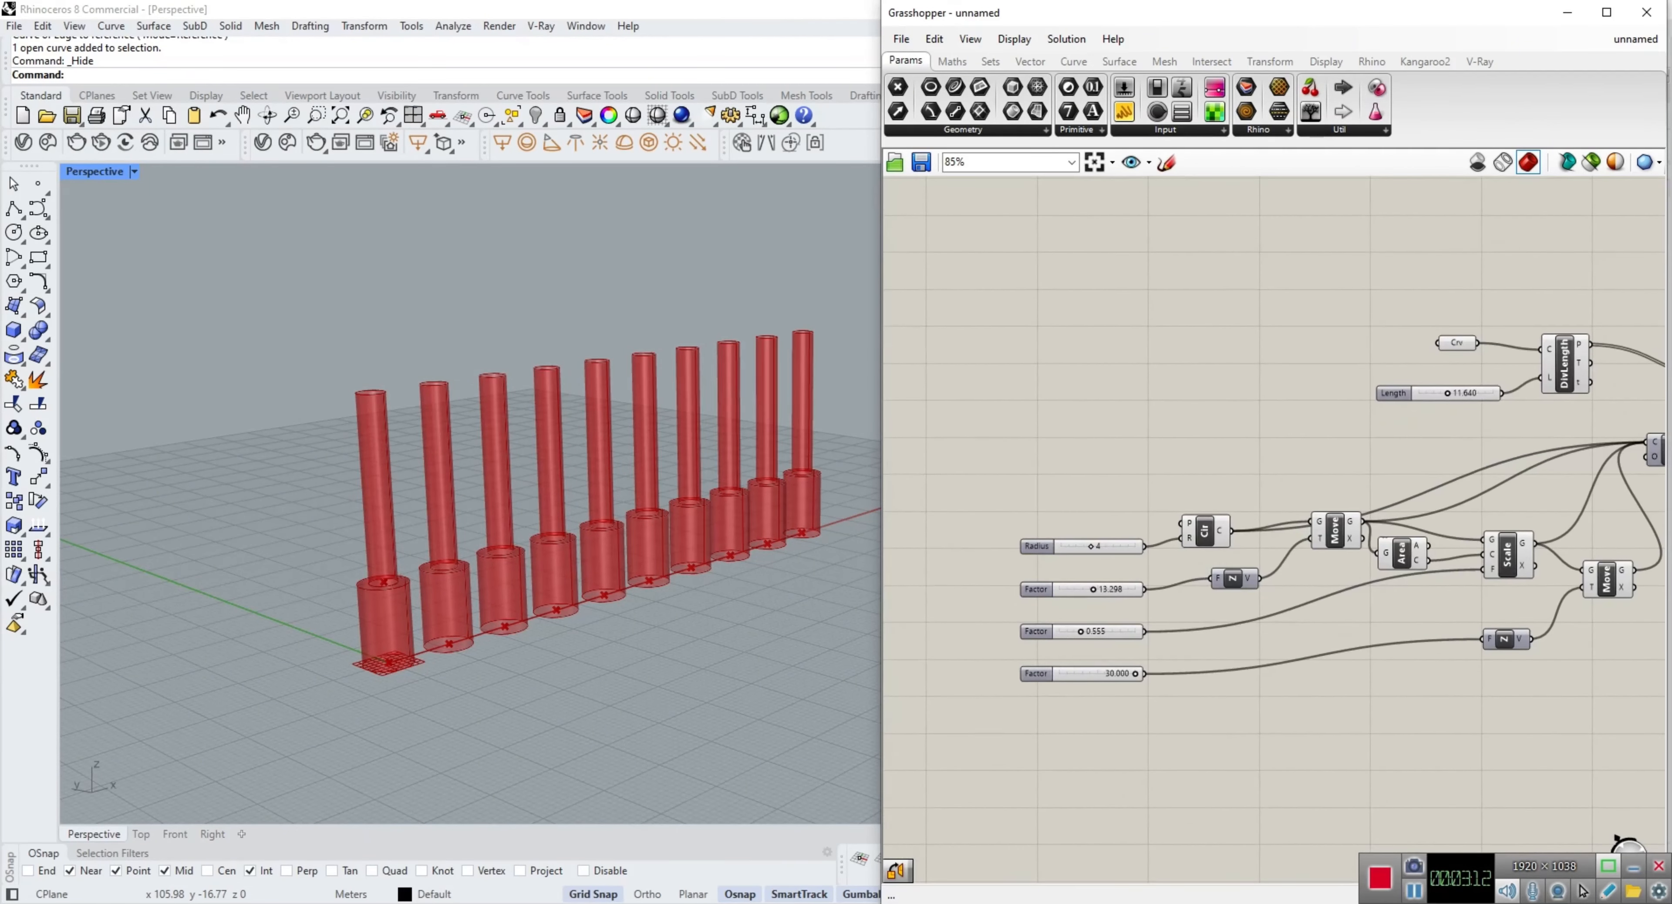
left_click(1394, 393)
left_click_drag(1394, 393, 1037, 489)
left_click(1065, 501)
scroll(1065, 501, "up", 2)
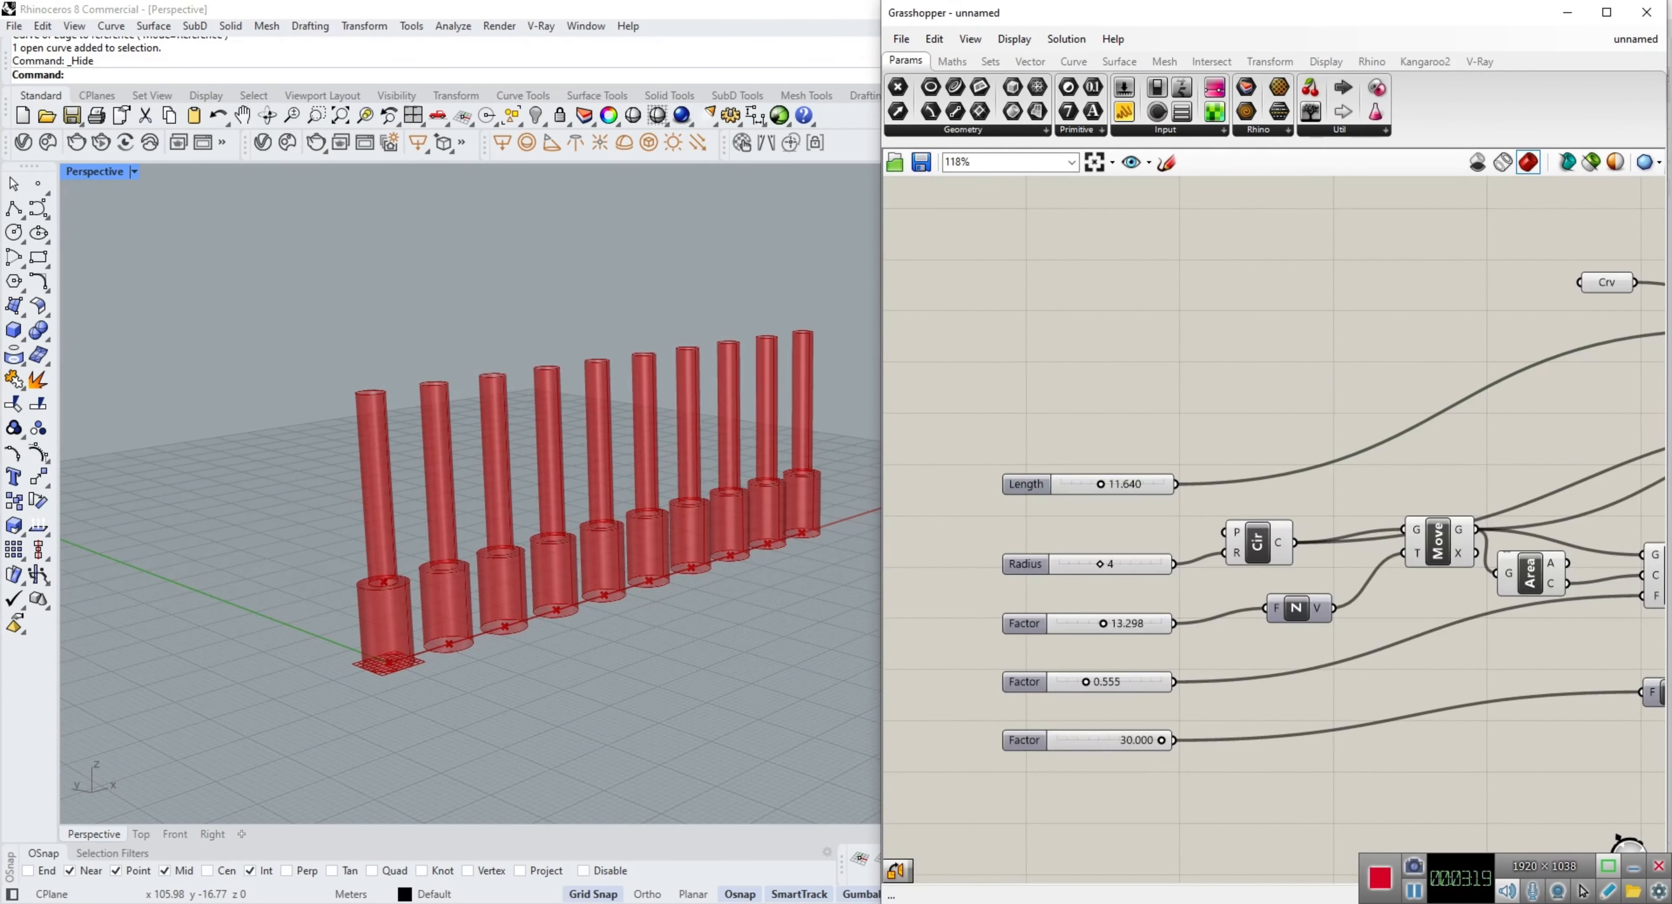
Step: Drive the Scale factor from the spacing slider instead of the 0.555 slider, with the spacing at 3.549 and the Radius at 2
left_click(1025, 741)
right_click_drag(1298, 519, 1188, 519)
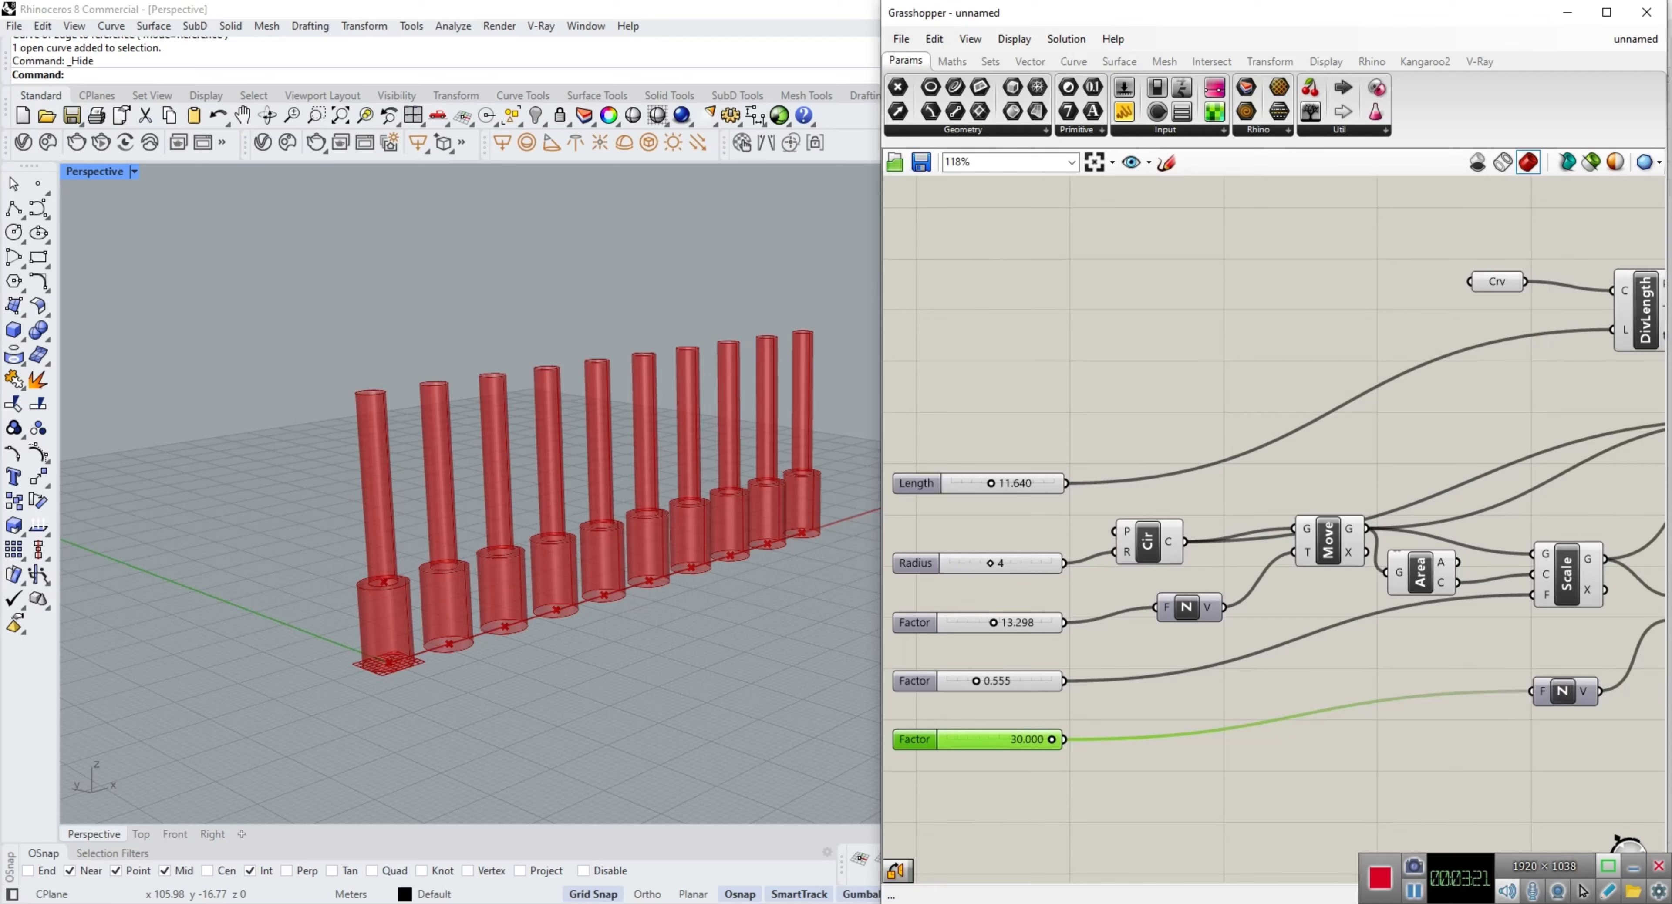
left_click_drag(1532, 690, 1011, 484)
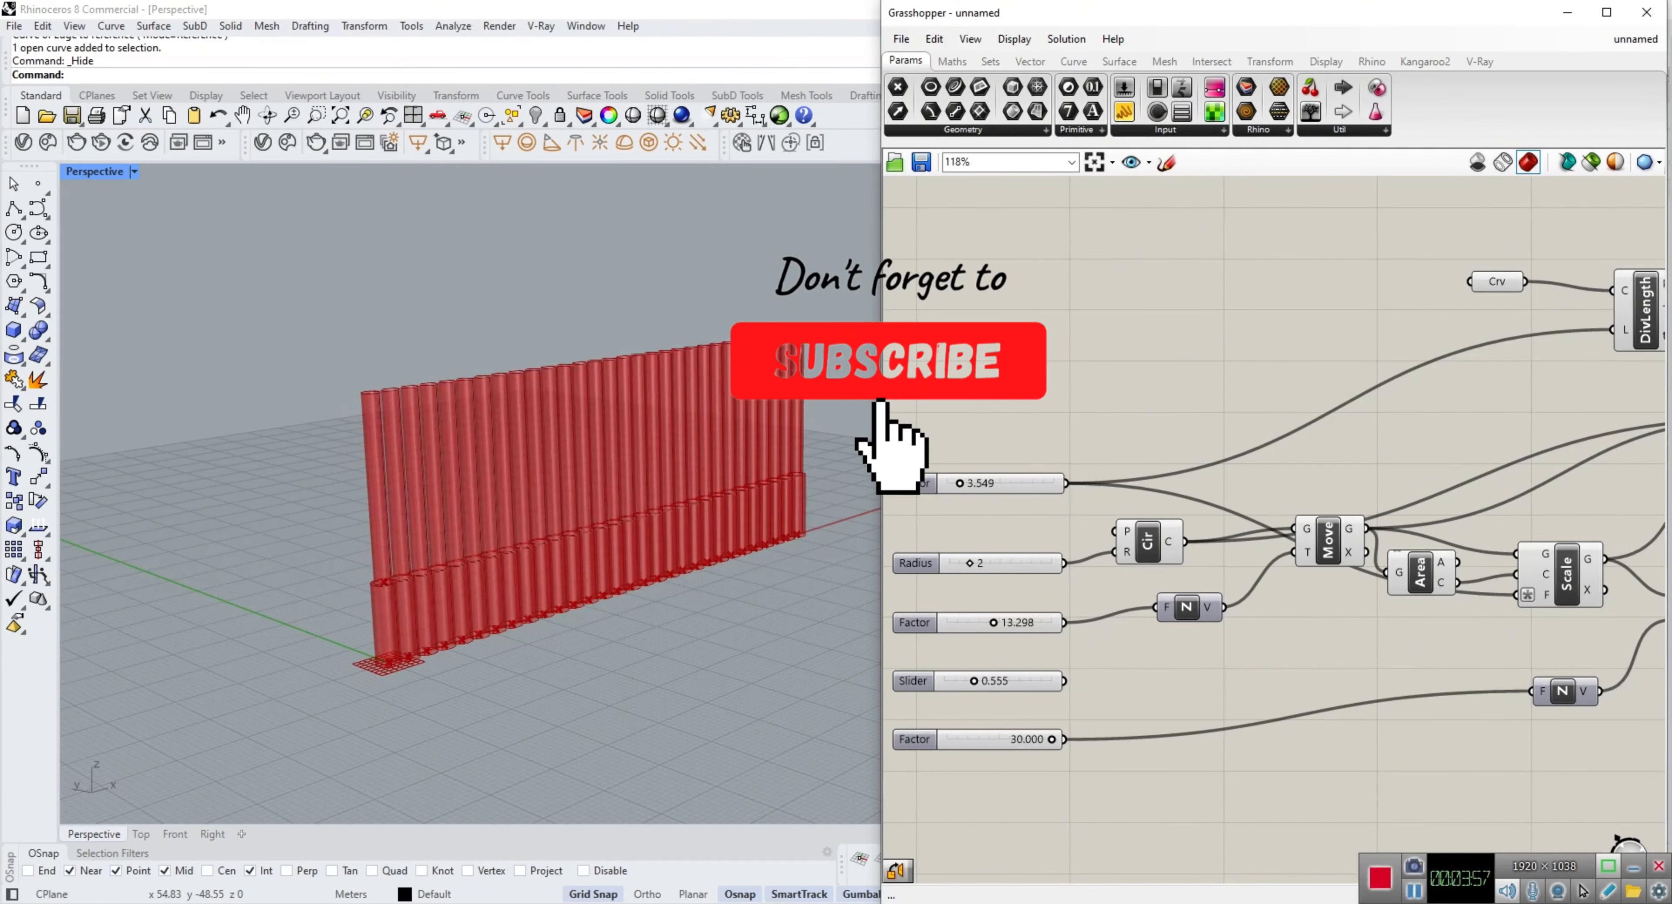